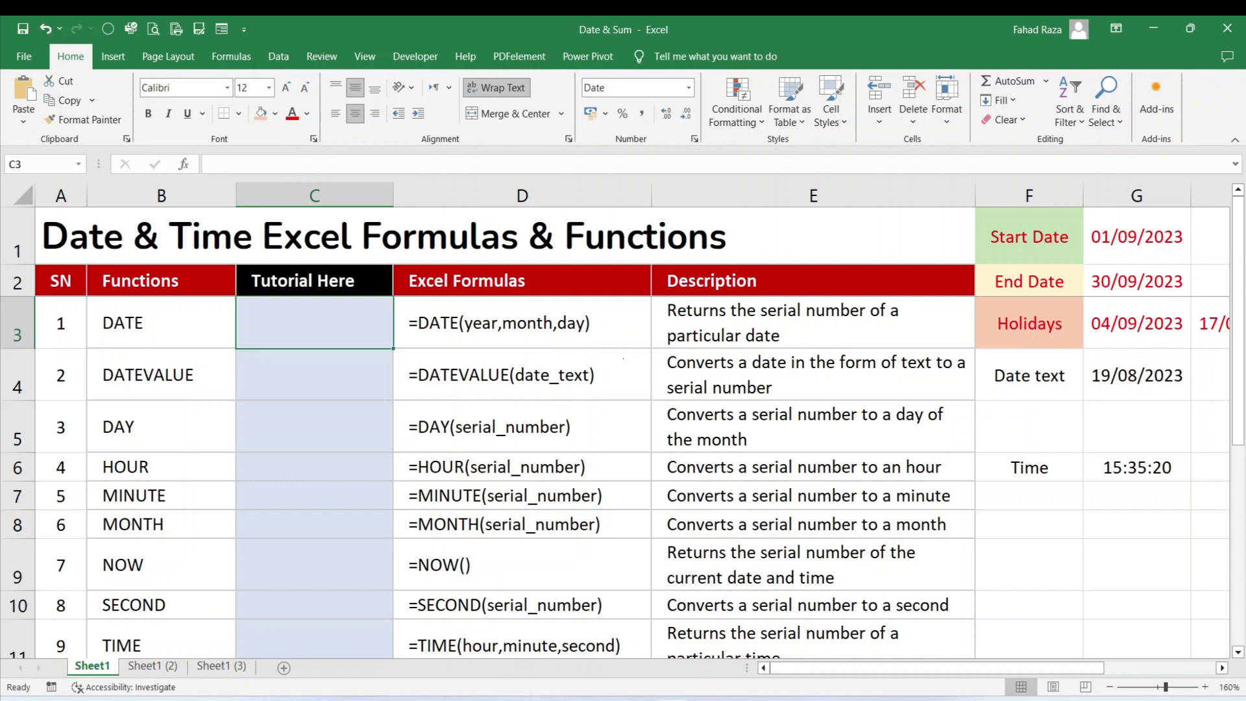
Enter =DATE(2023,10,11) in cell C3
key(F2)
text(=)
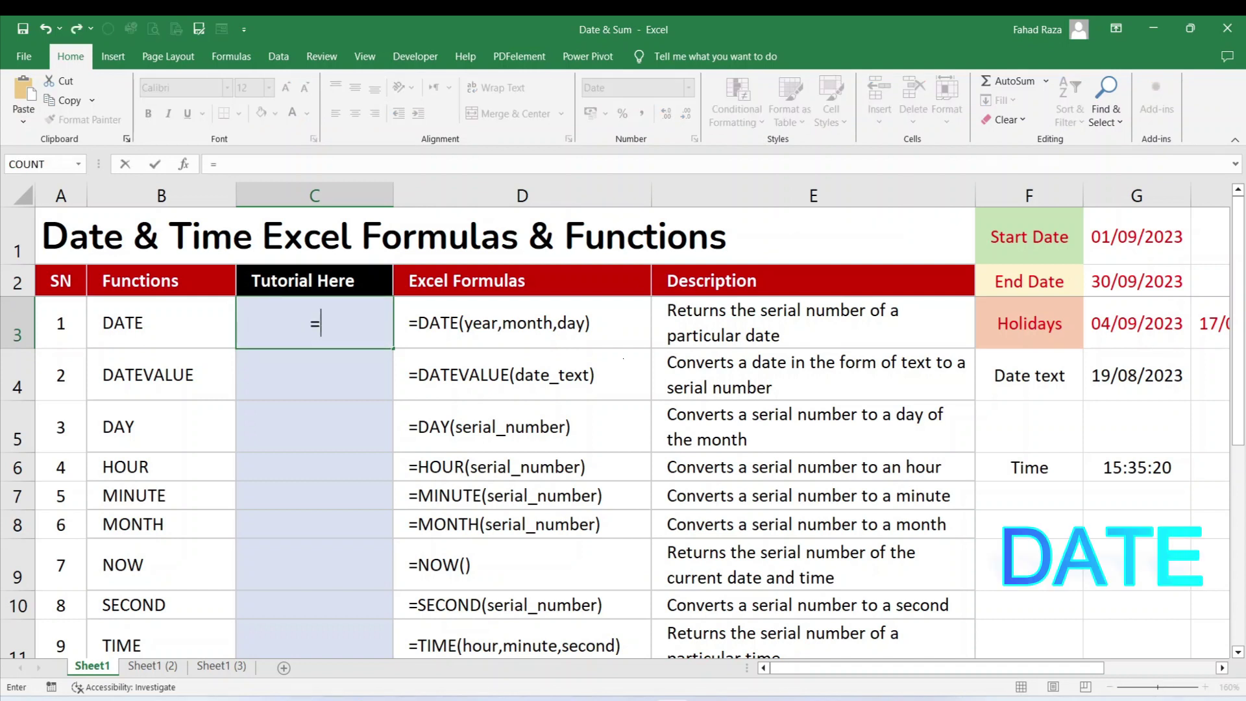
text(date()
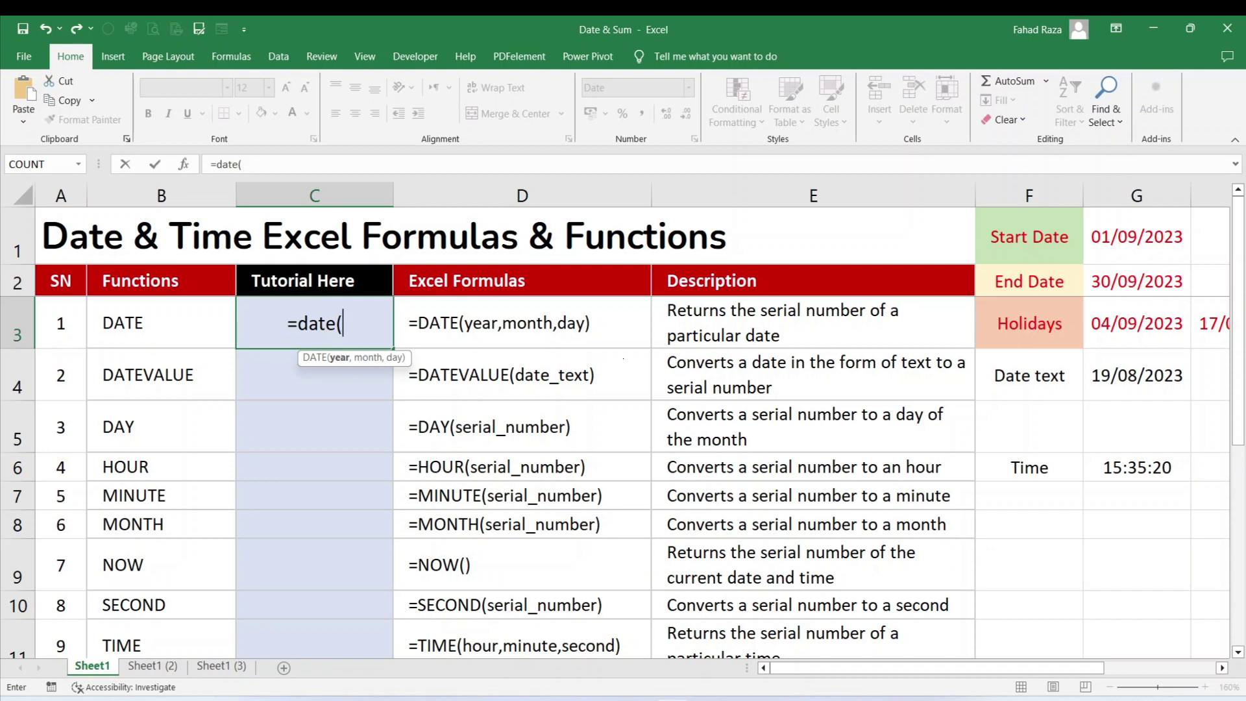
text(2023)
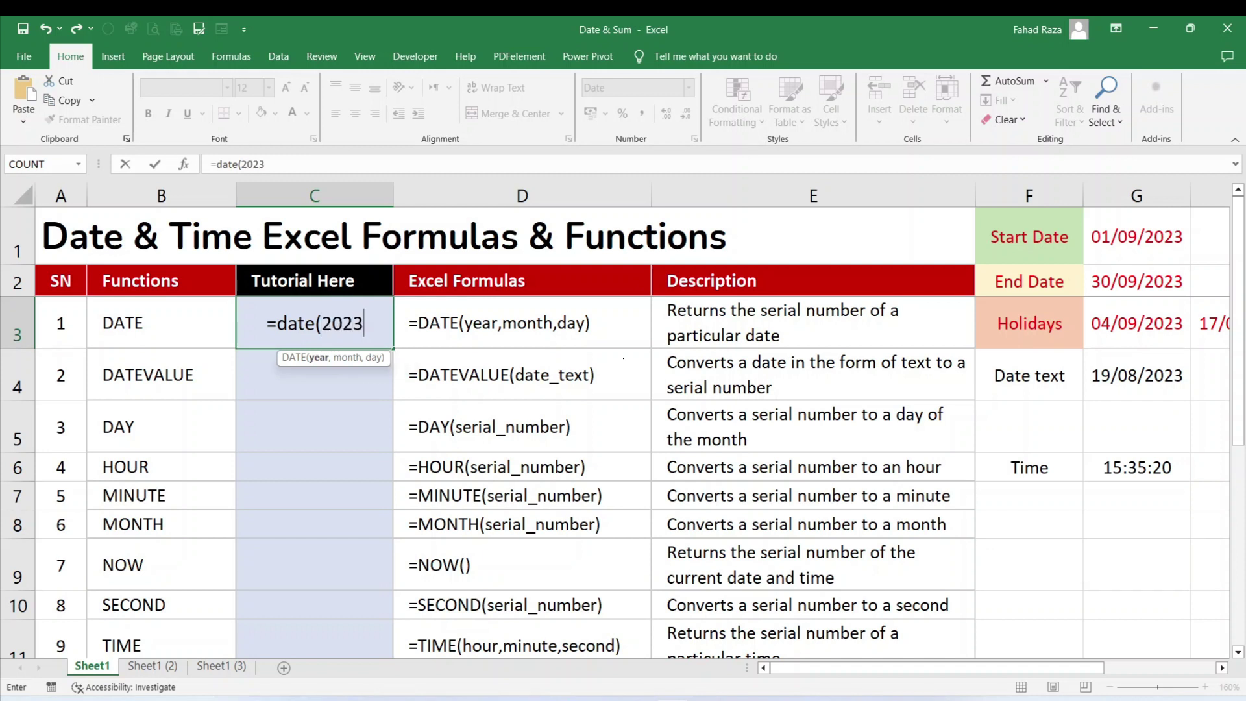
text(,)
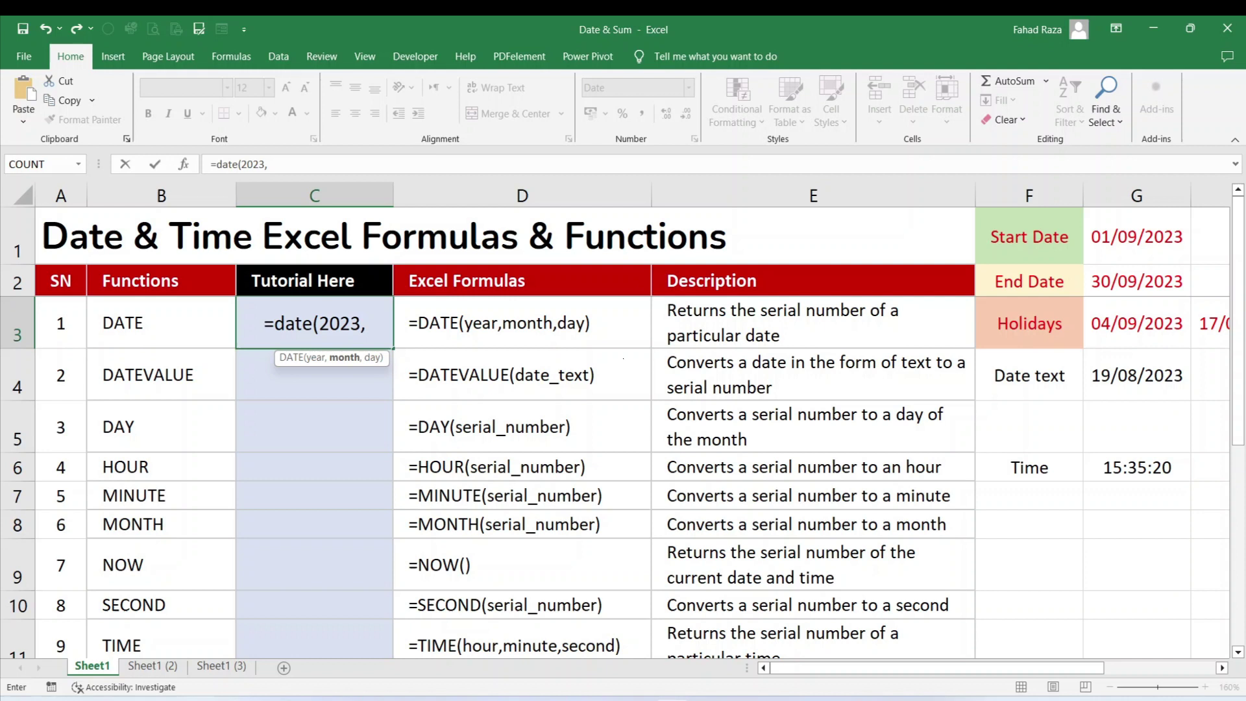
text(10,10)
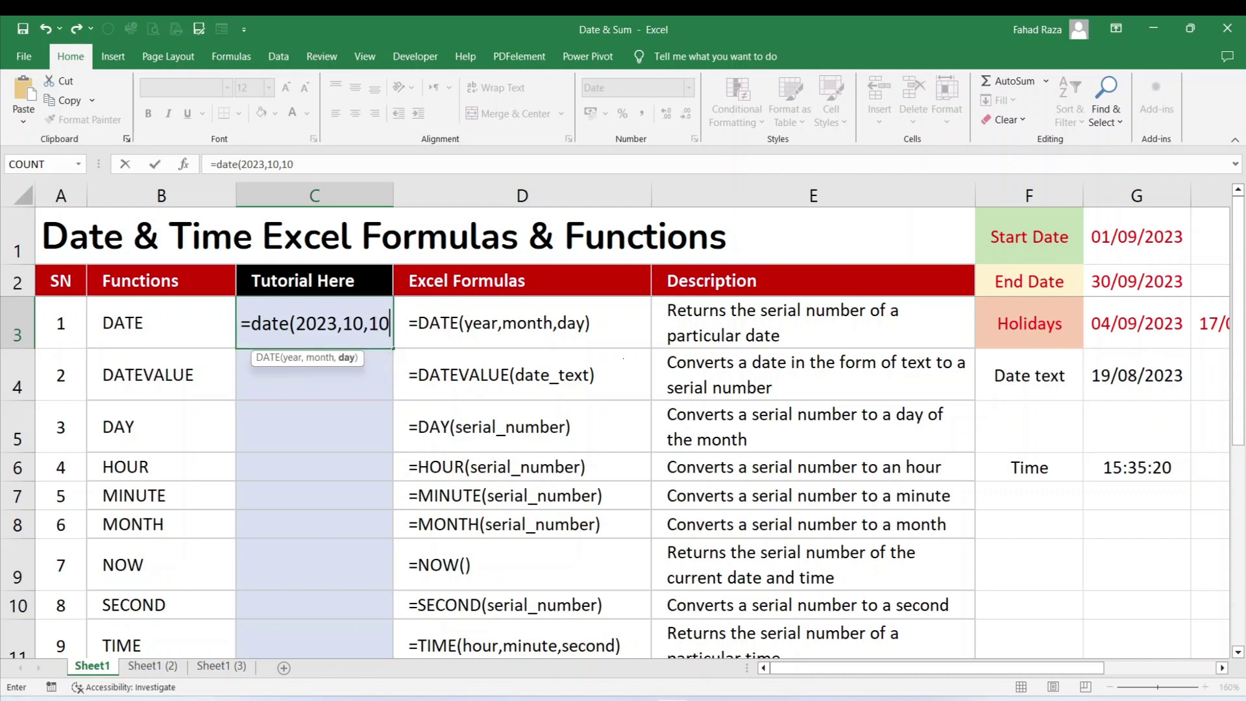
key(BackSpace)
key(BackSpace)
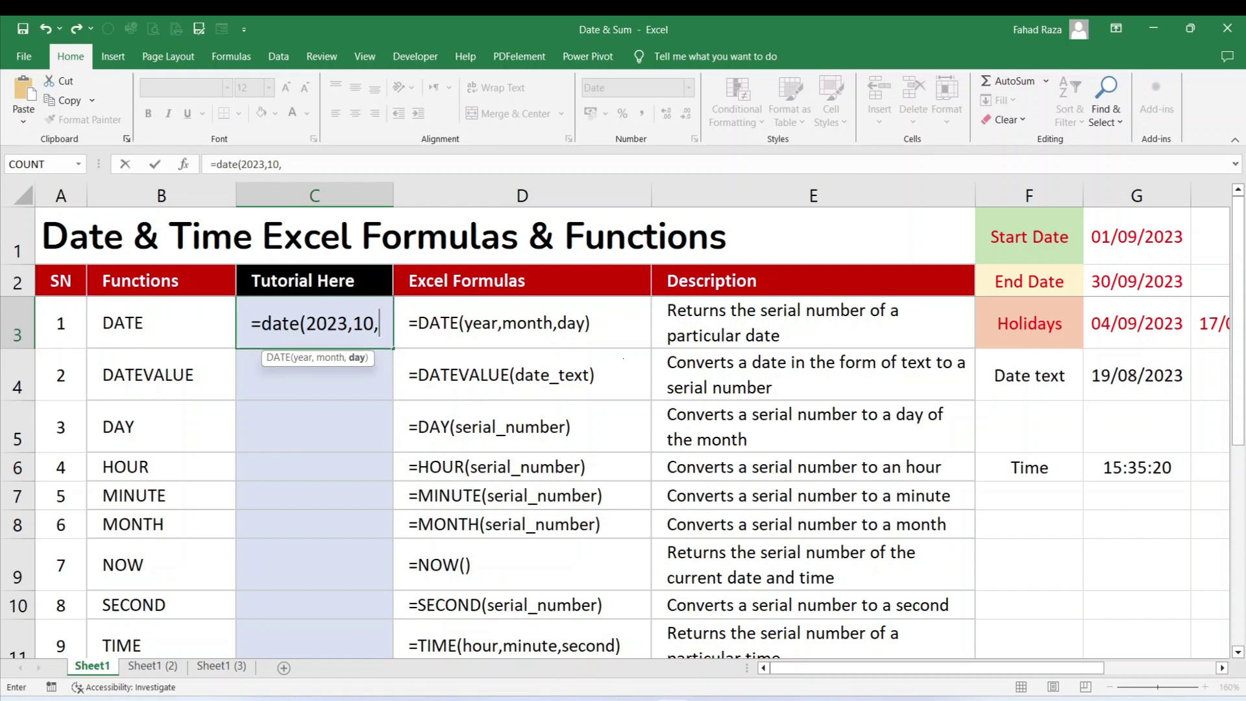
text(11))
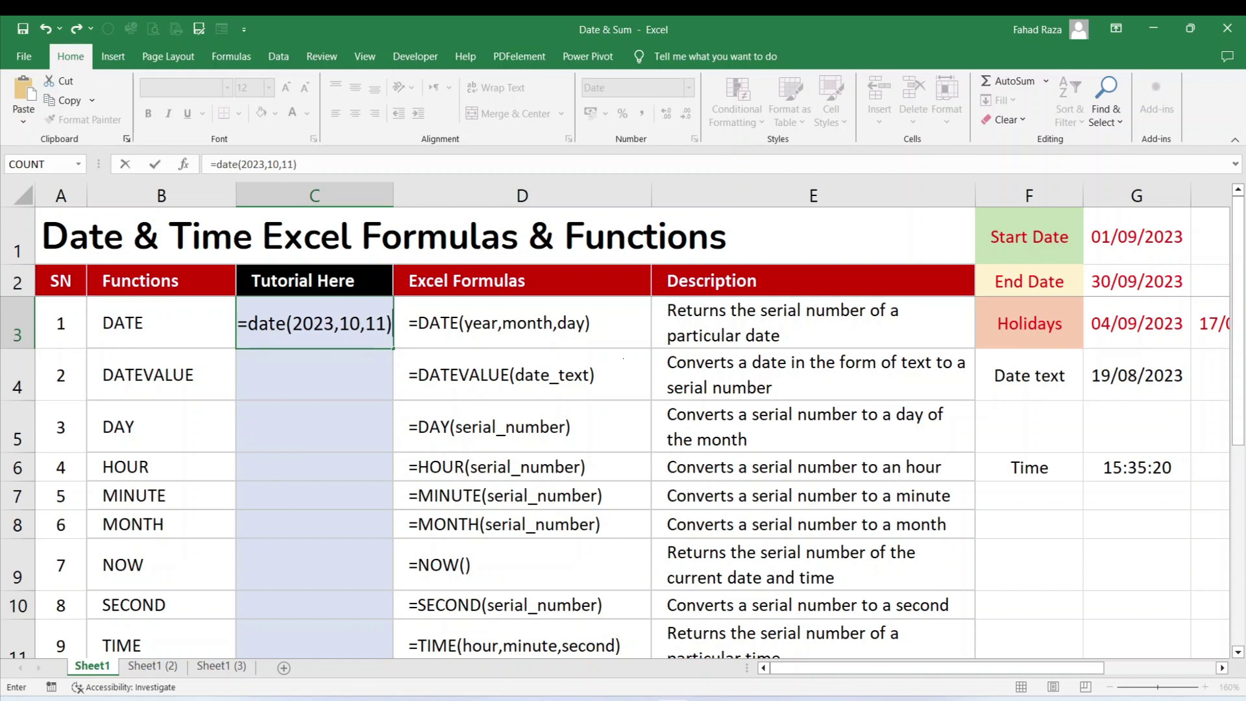
key(ctrl+Return)
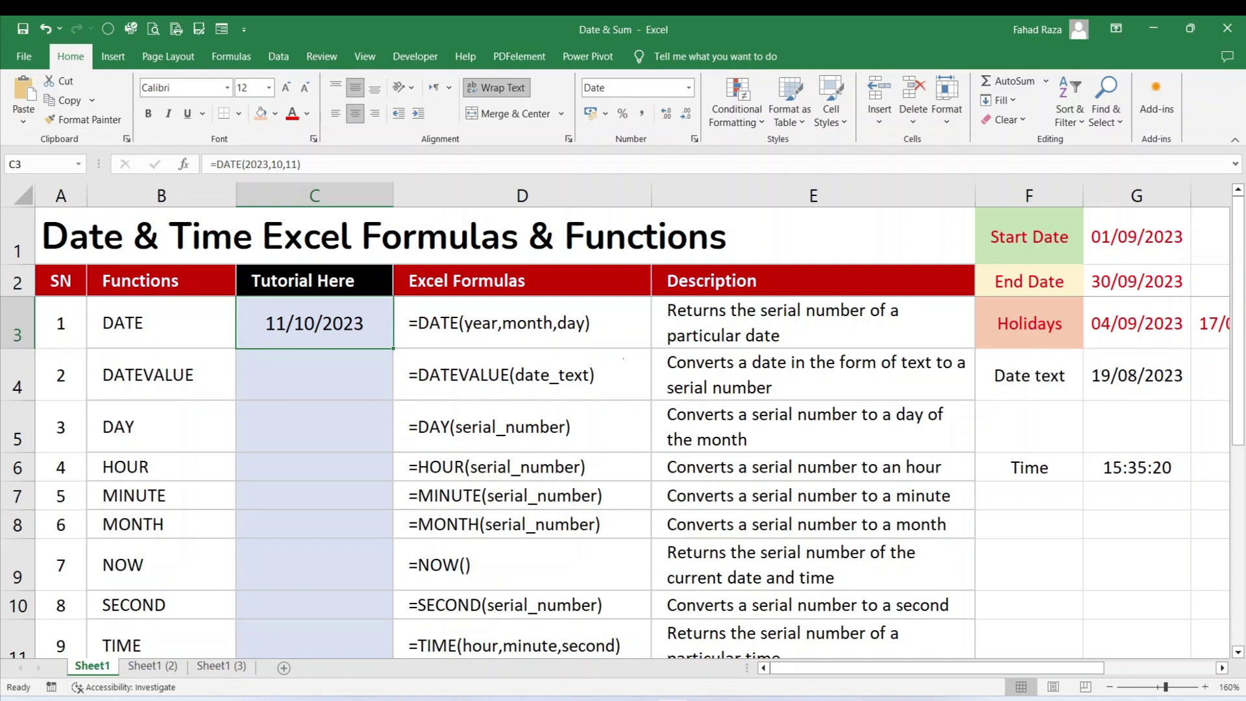
Change the day argument to 08 so C3 shows 08/10/2023
double_click(293, 335)
click(323, 364)
key(shift+Left)
key(shift+Left)
text(08)
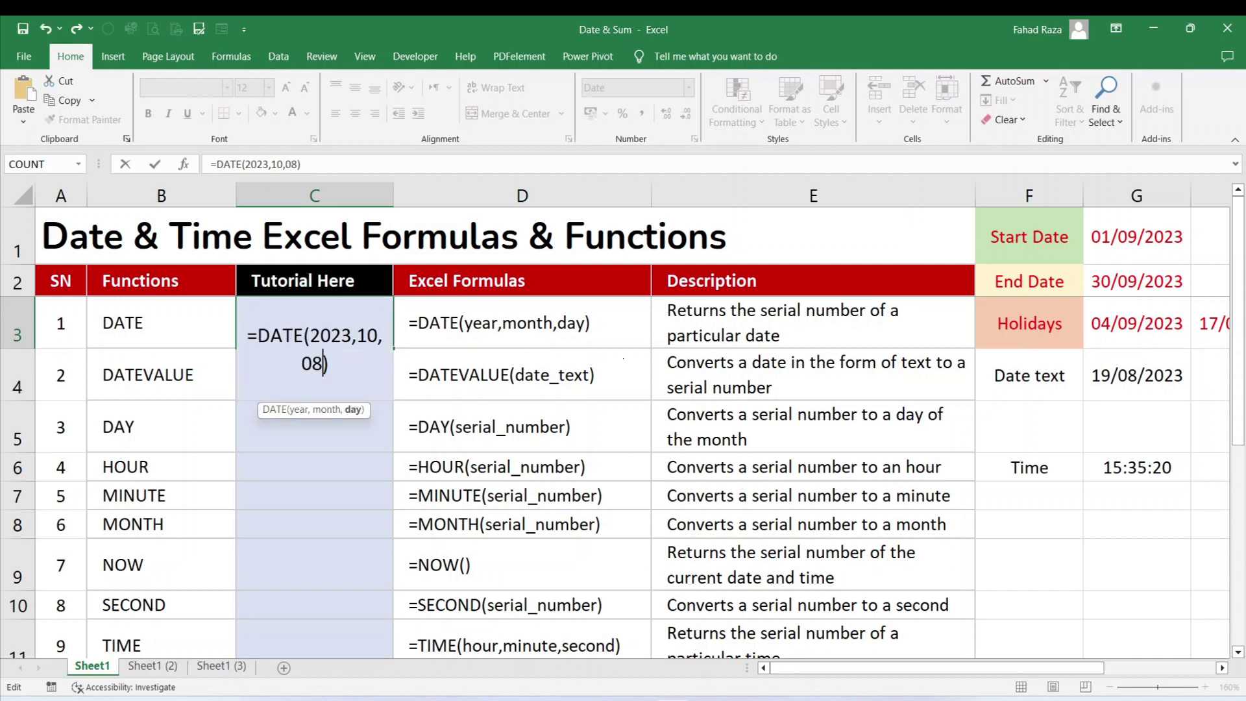
key(ctrl+Return)
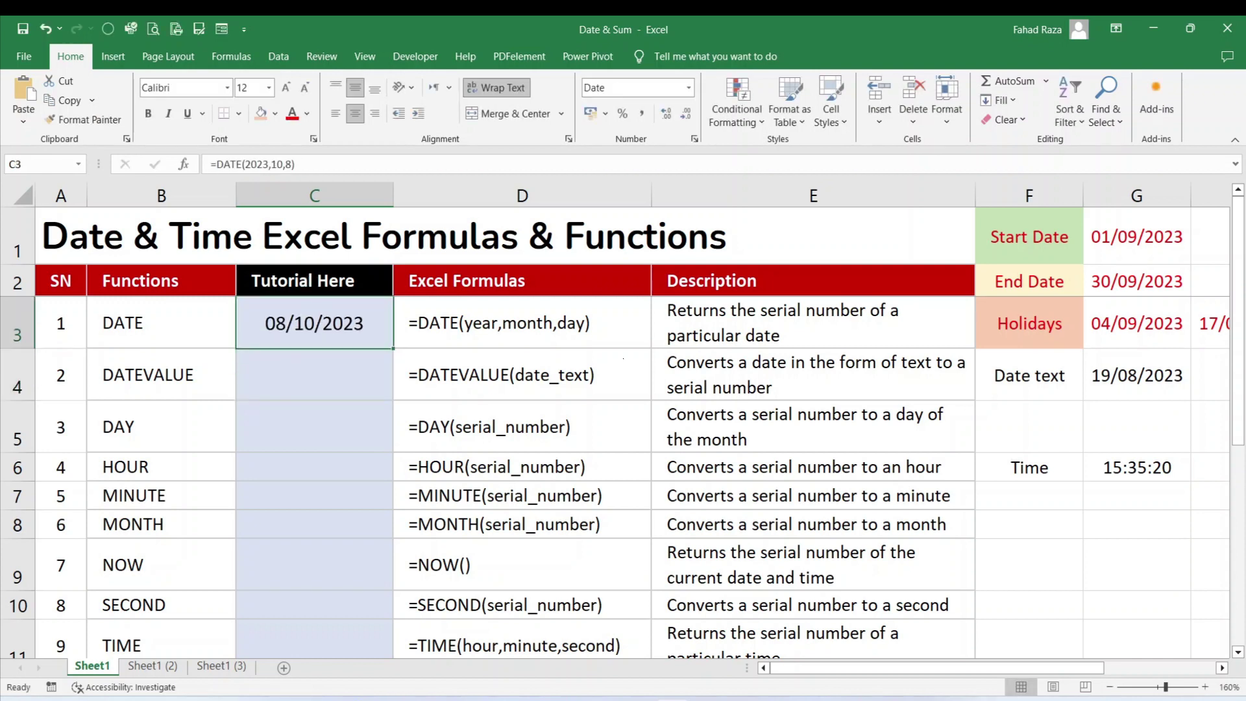
click(315, 375)
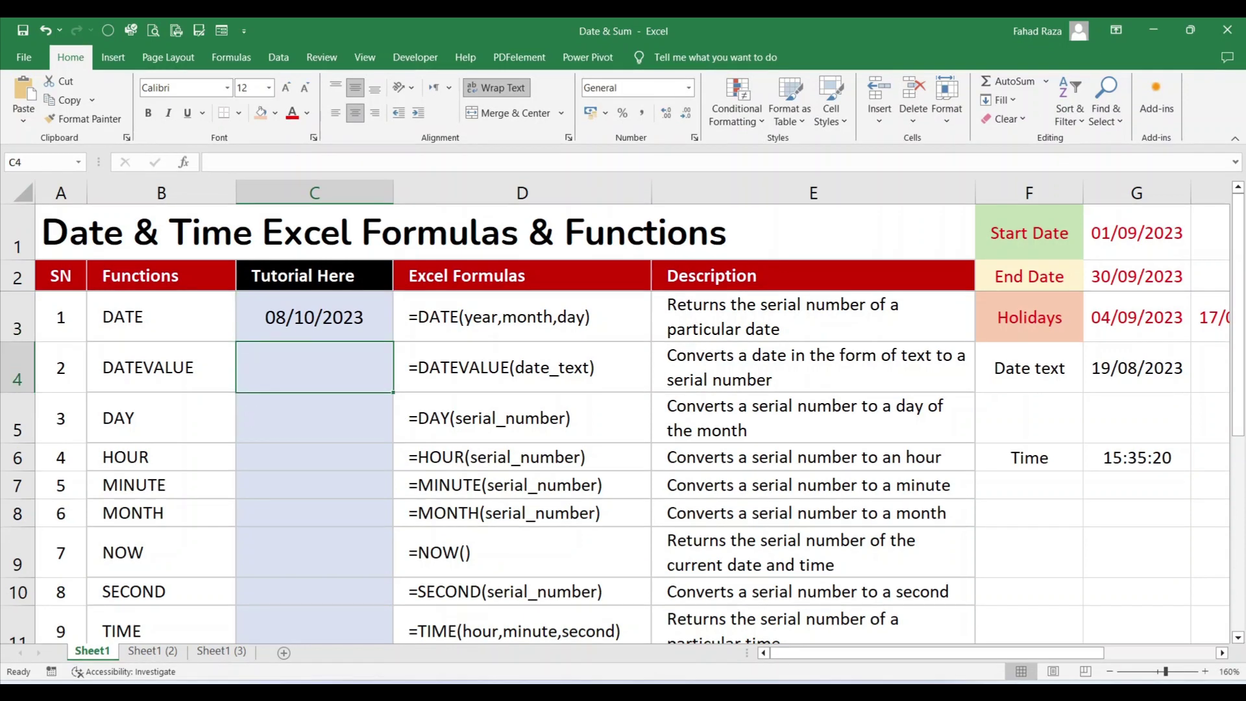
Enter =DATEVALUE(G4) in C4 to convert G4's date text
click(1137, 368)
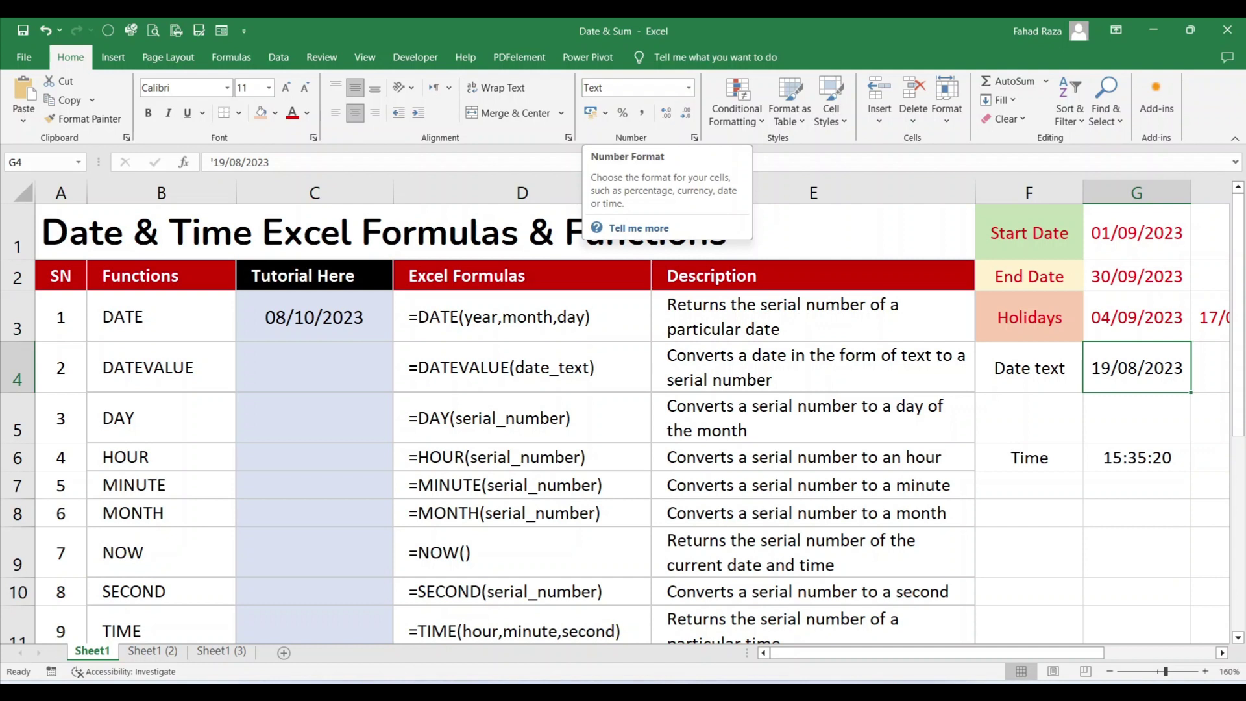
click(314, 368)
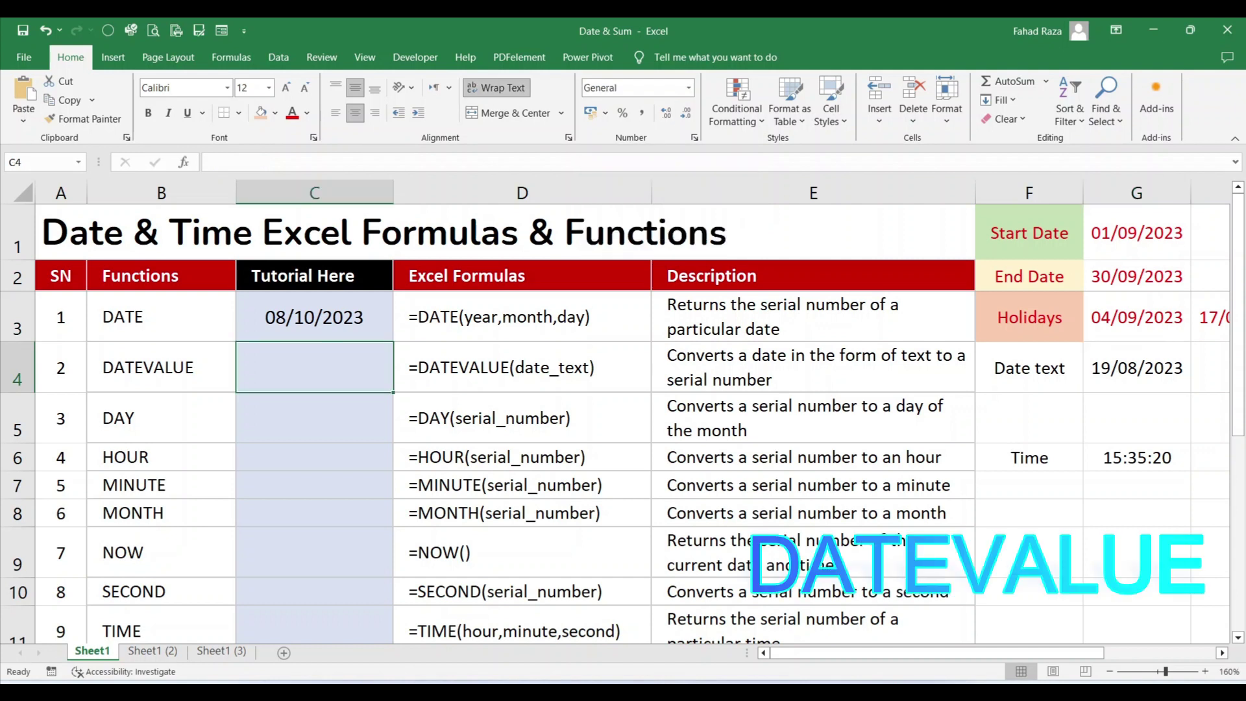
text(=date)
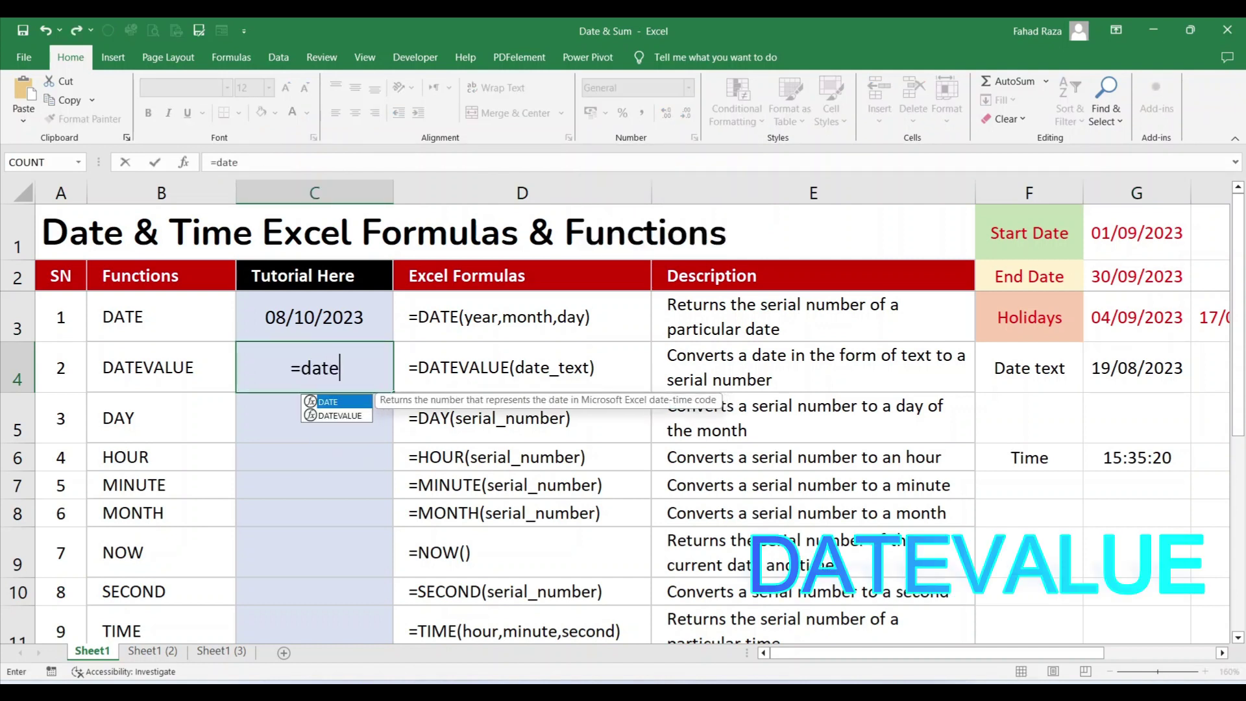
text(vlaue)
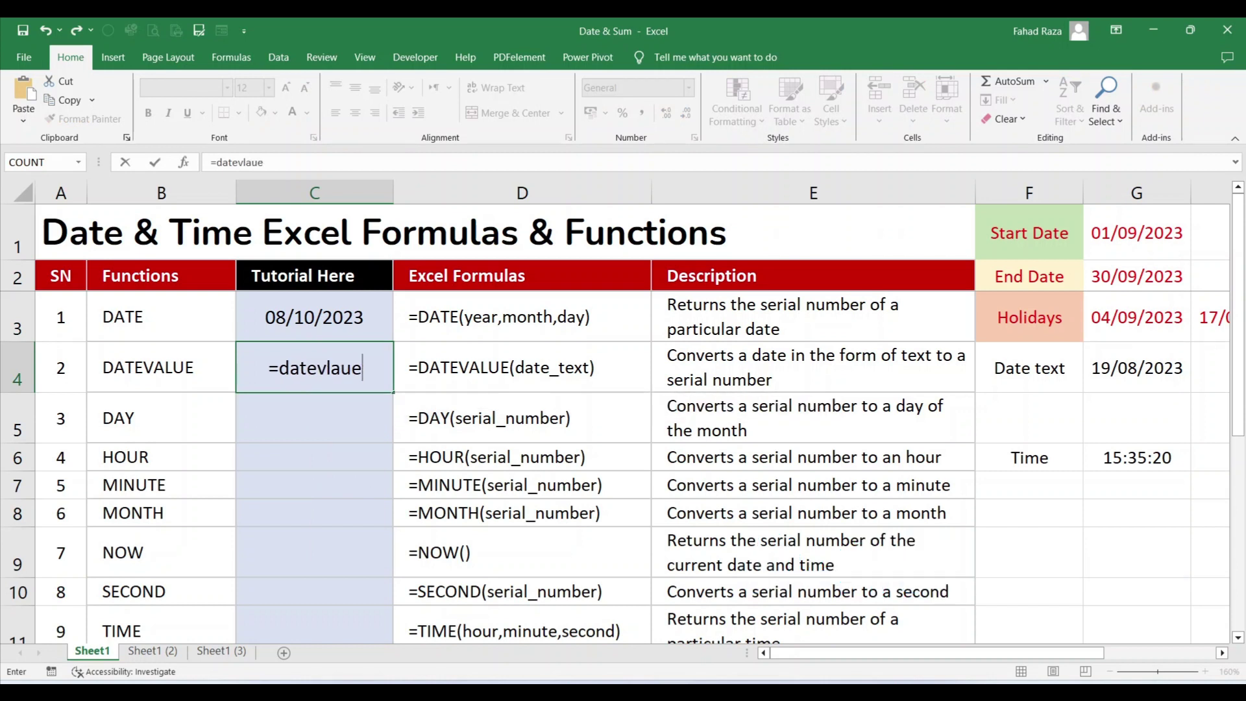
key(BackSpace)
key(BackSpace)
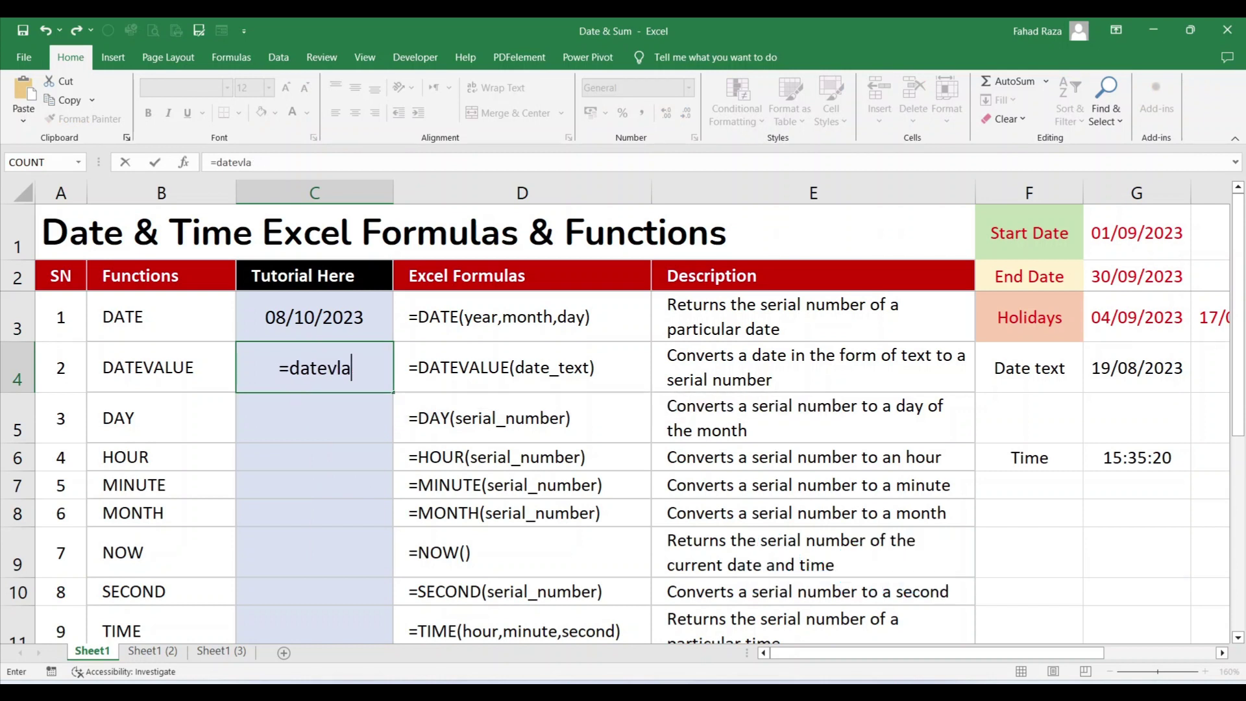
key(BackSpace)
key(BackSpace)
text(alue)
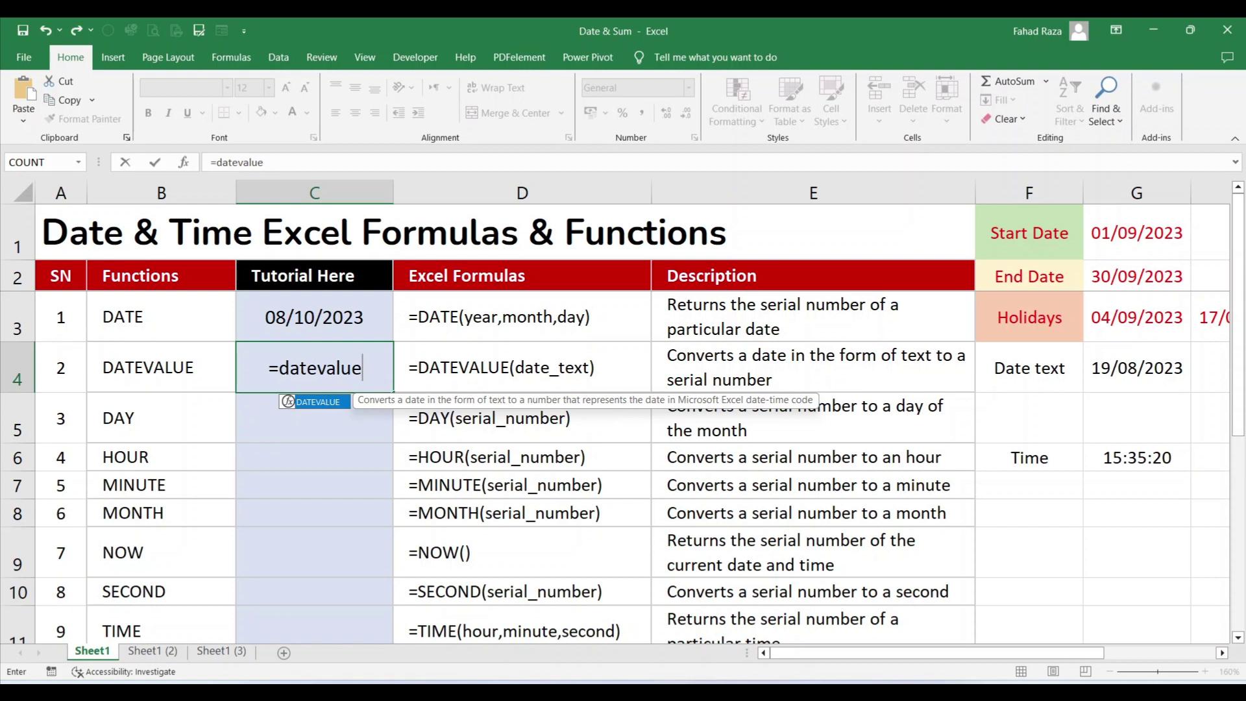
text(()
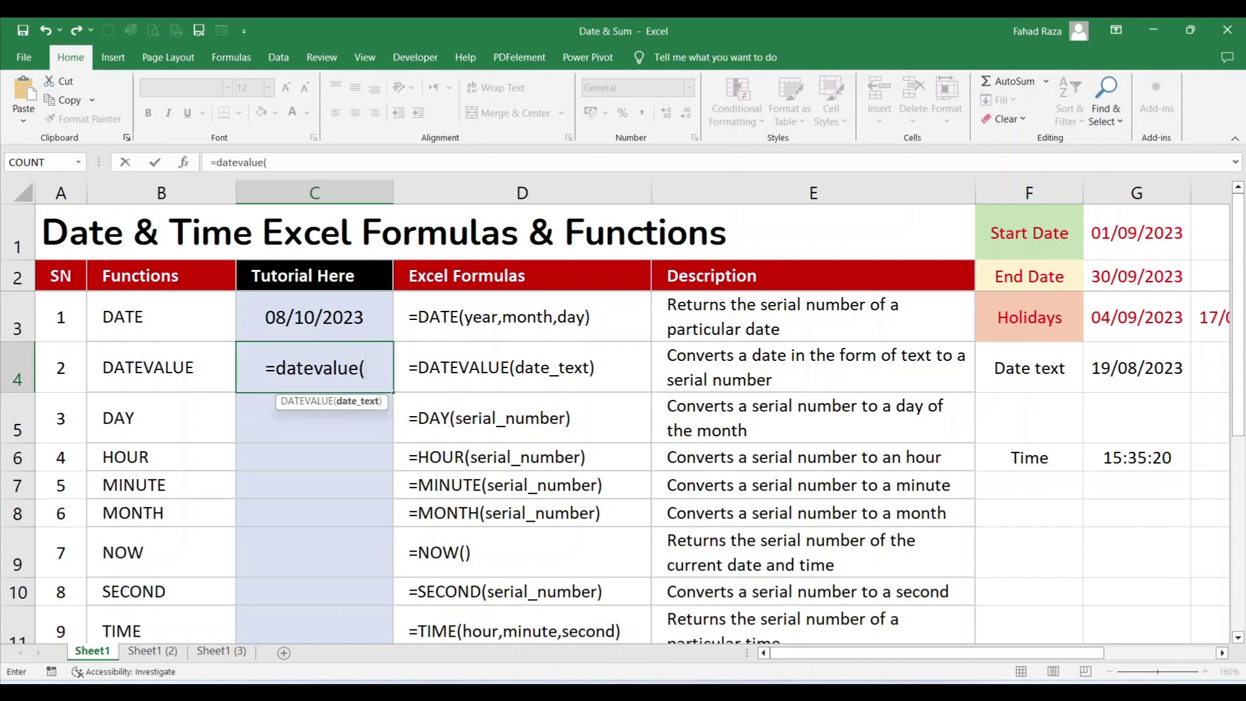
click(1137, 367)
text())
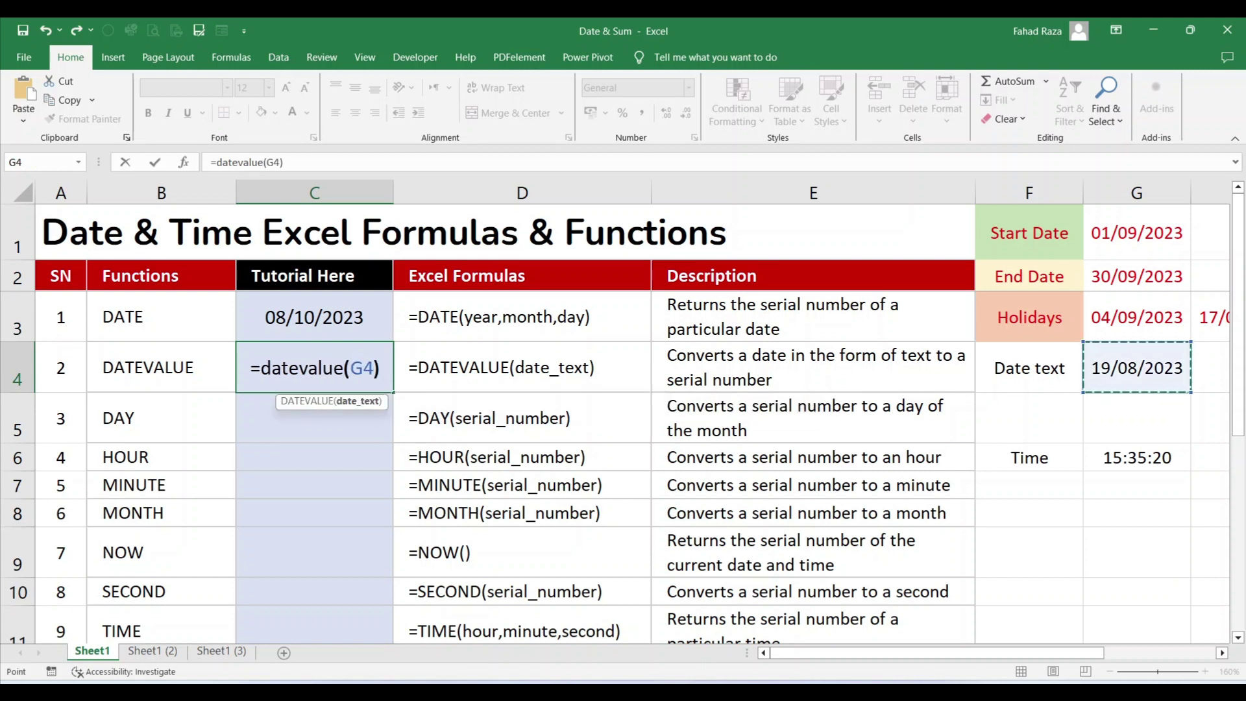
key(Return)
Format C4 as Short Date so it displays 19/08/2023
click(314, 367)
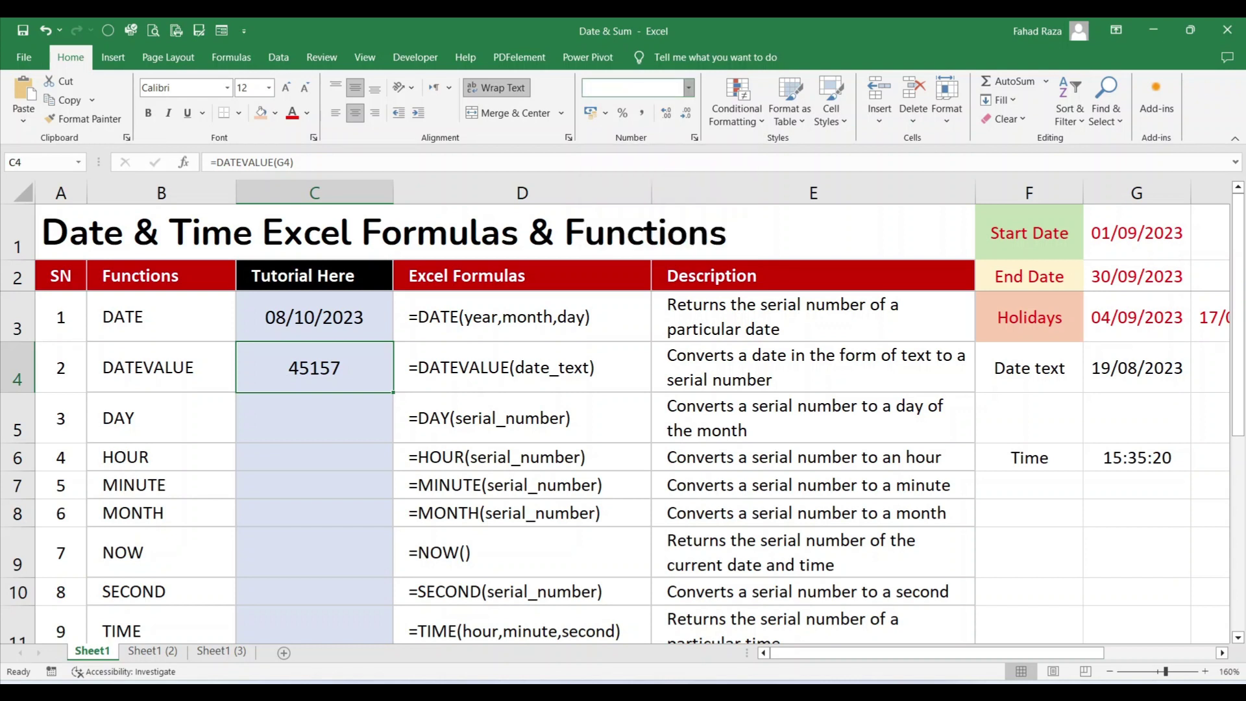
click(689, 87)
key(Up)
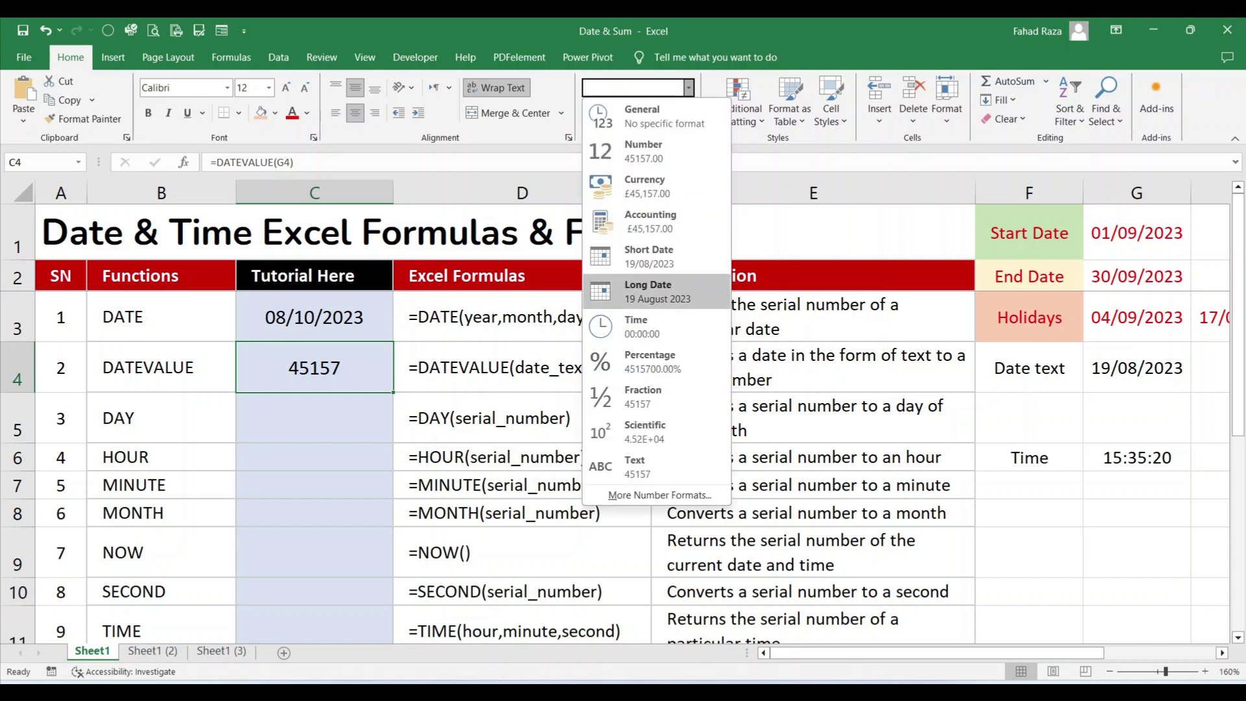
key(Up)
key(Return)
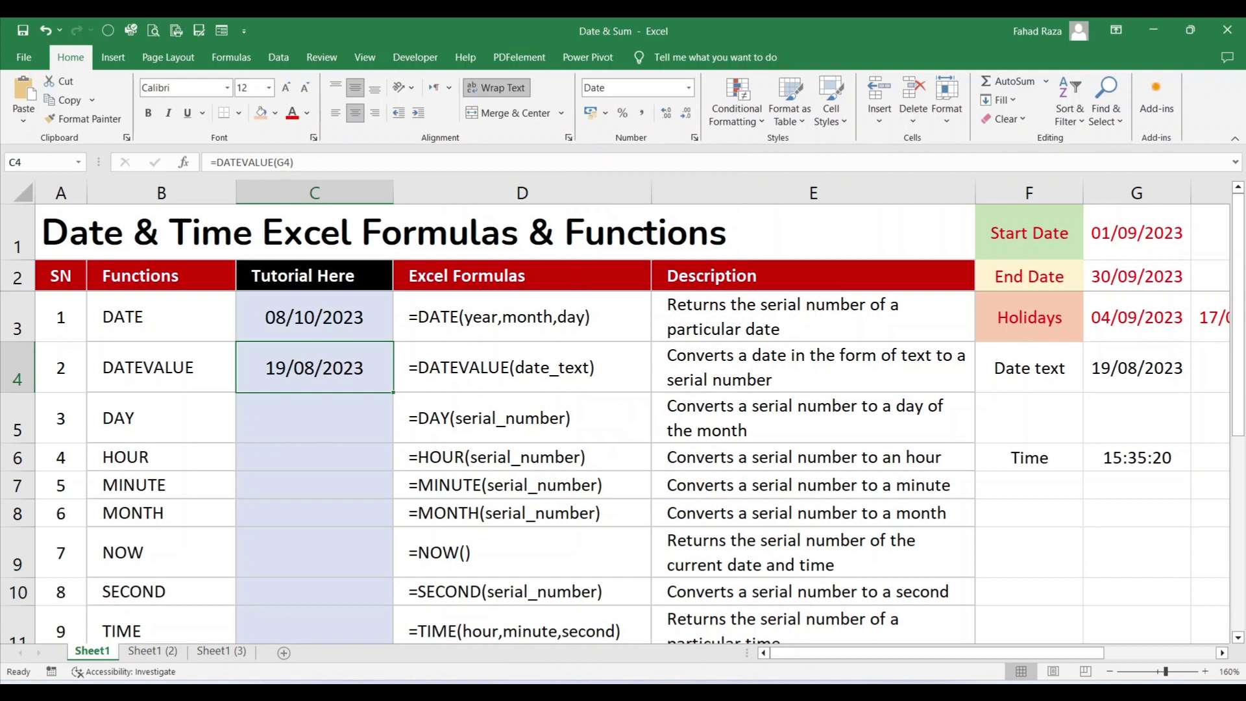
click(315, 418)
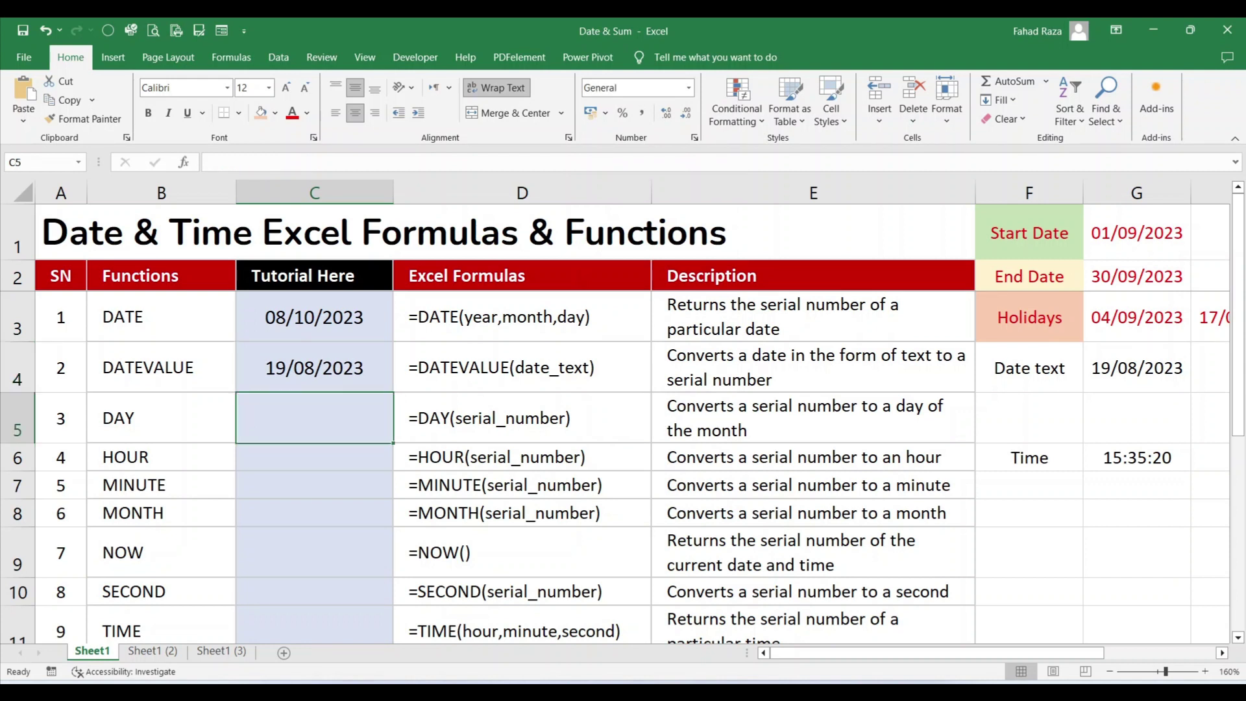
click(315, 368)
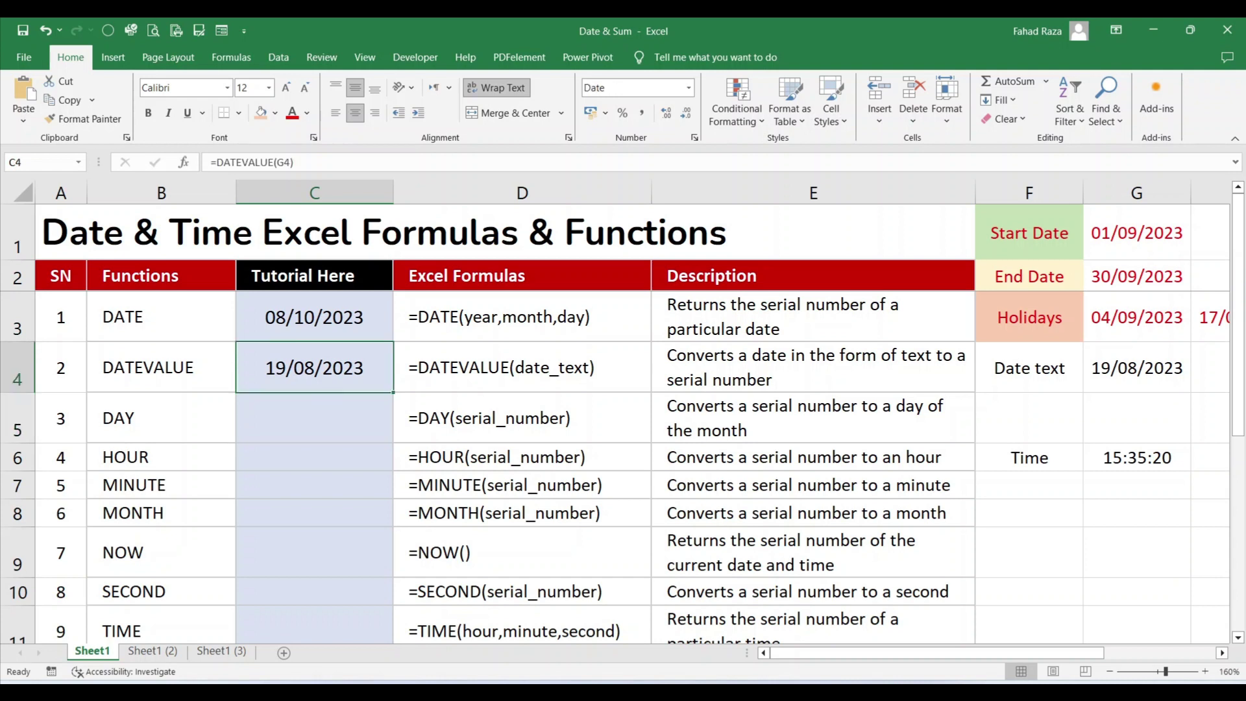
Enter a DAY formula in C5 referencing the holiday date in G3
click(314, 418)
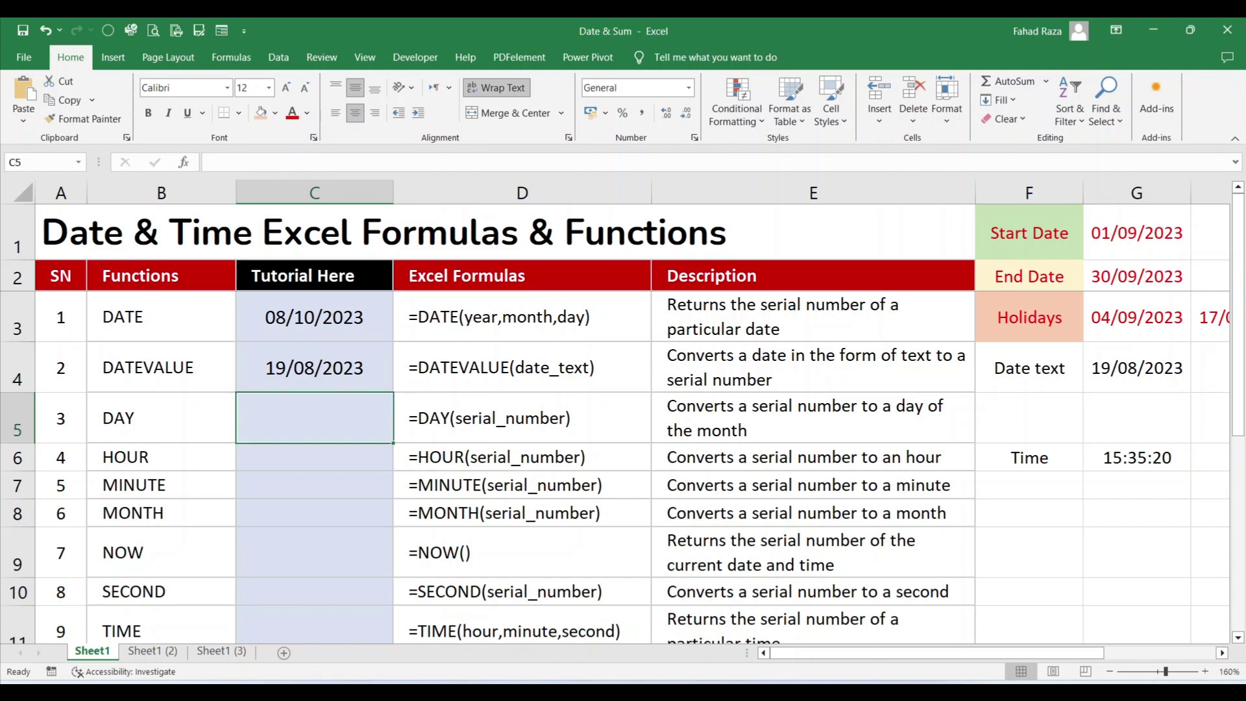
text(=day)
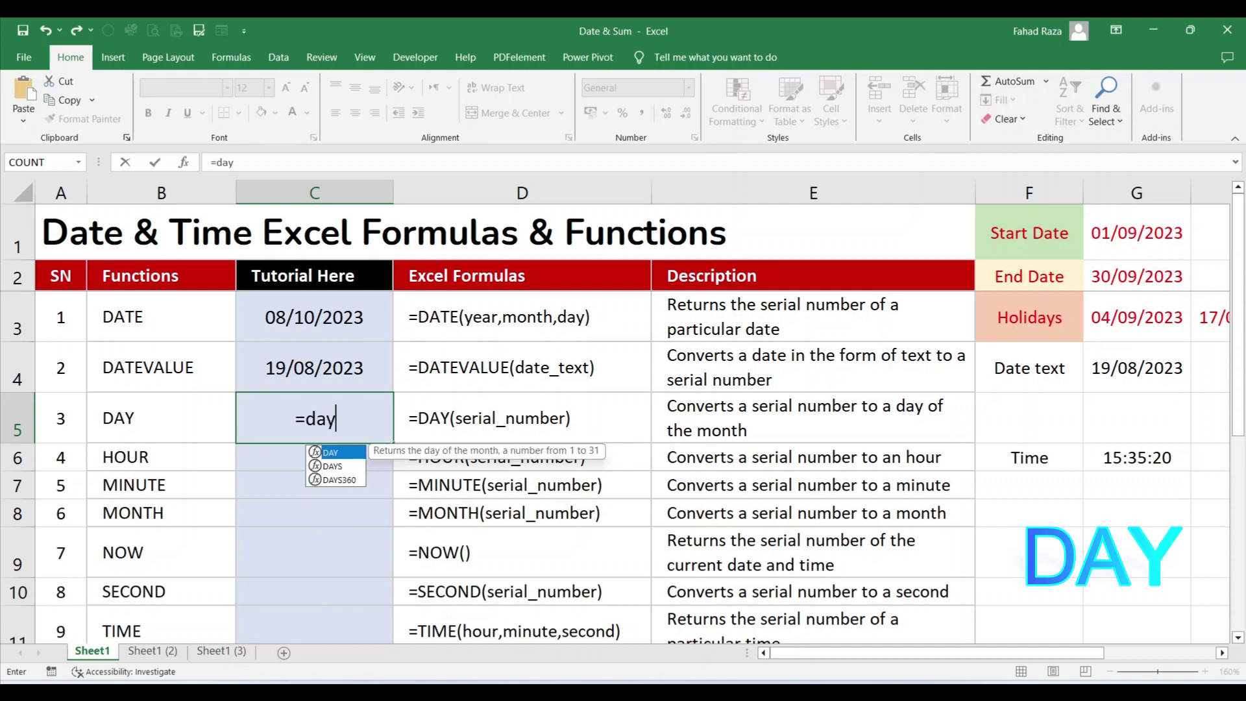
text(()
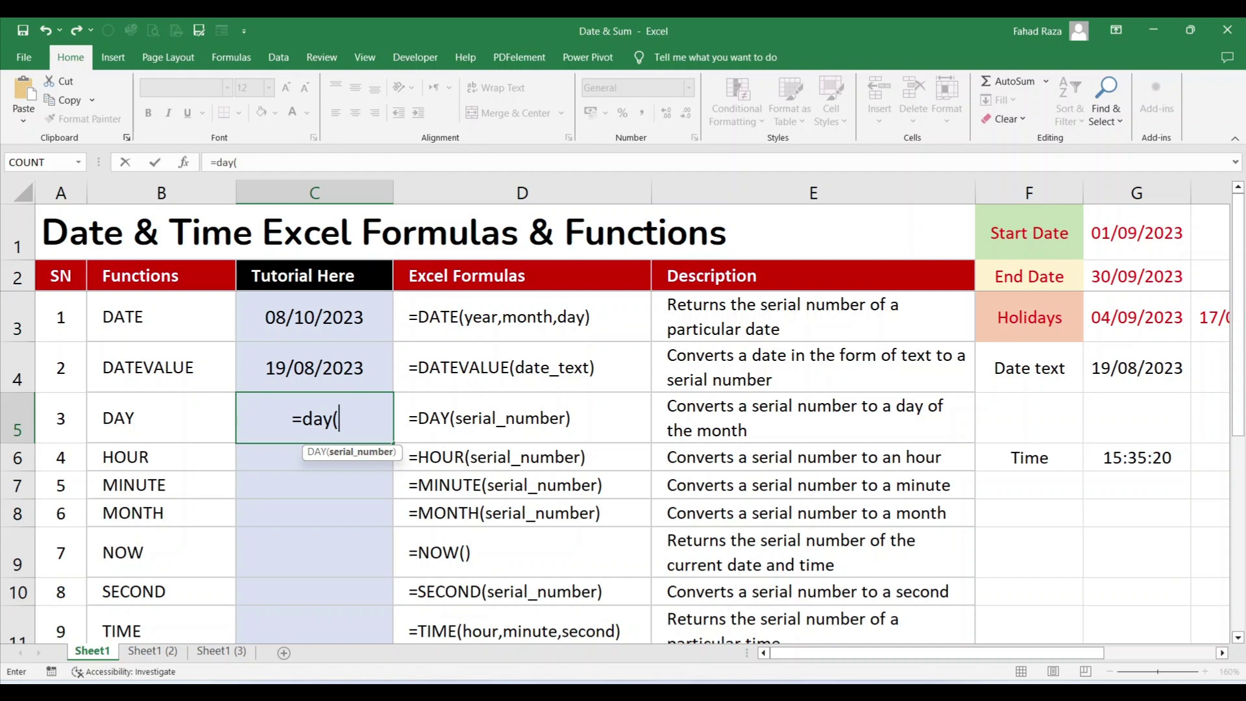
click(1137, 317)
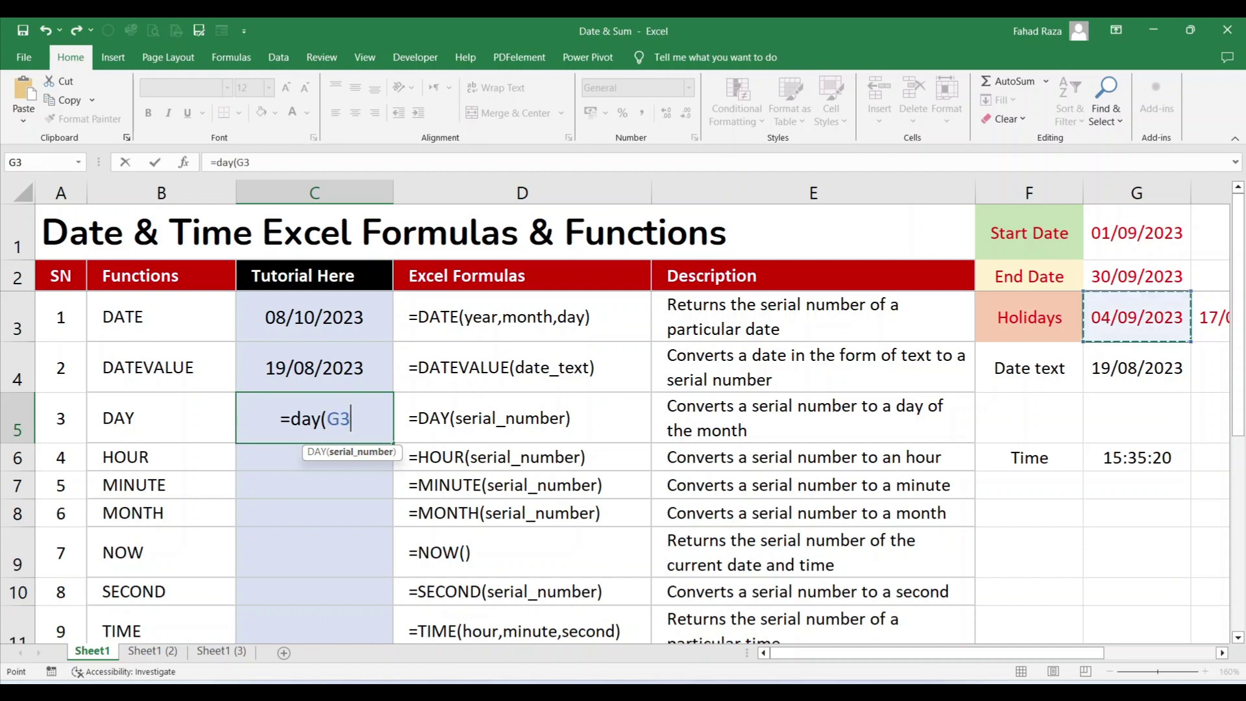
text())
key(Return)
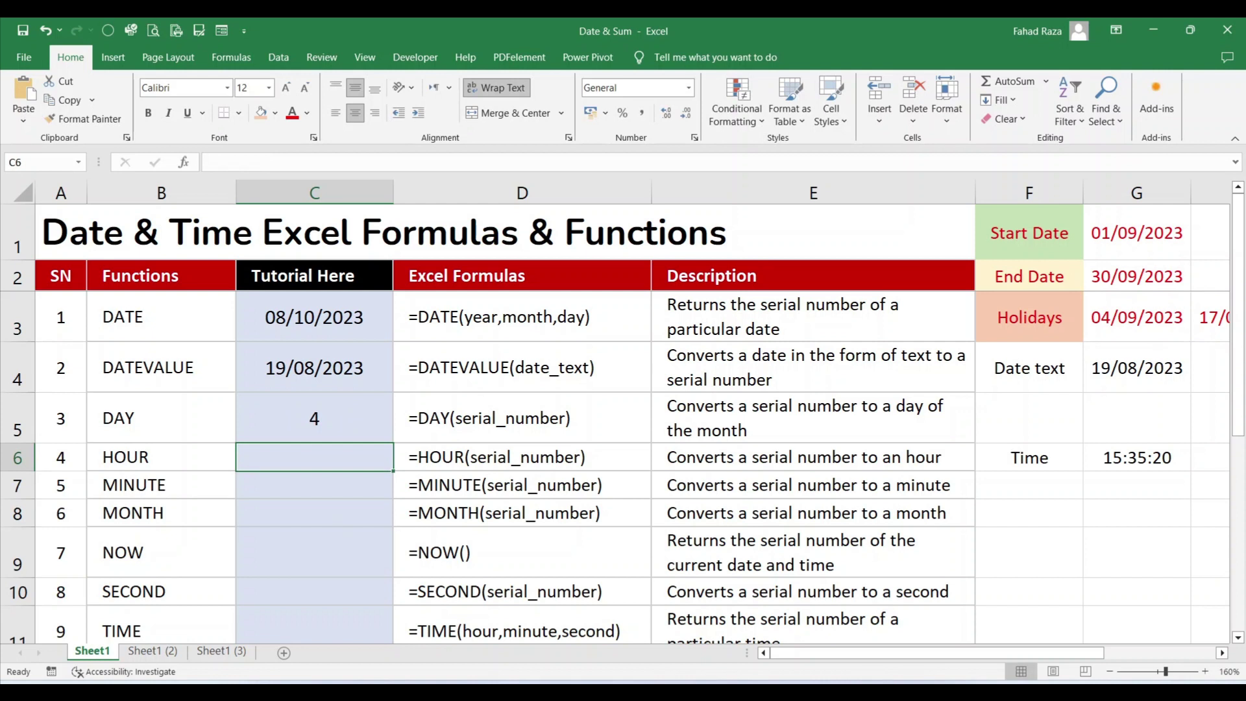
Replace it with =DAY(G2) so C5 returns 30 from the end date
click(314, 418)
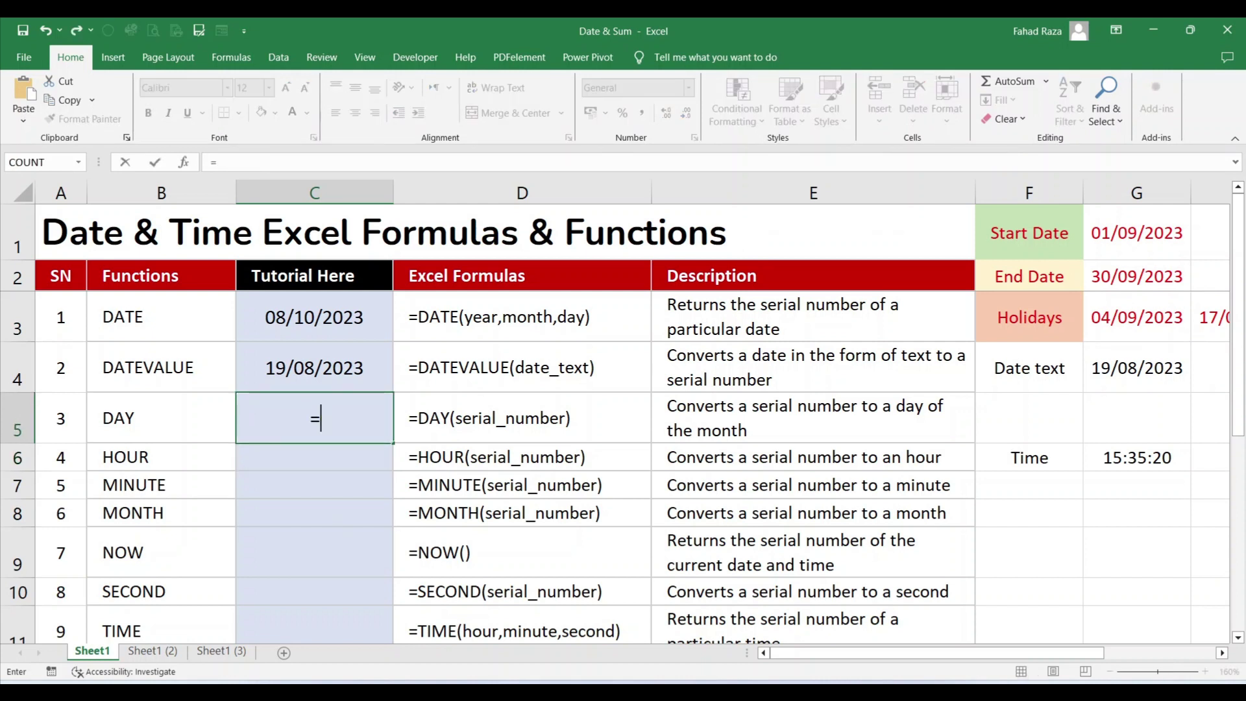
text(=day()
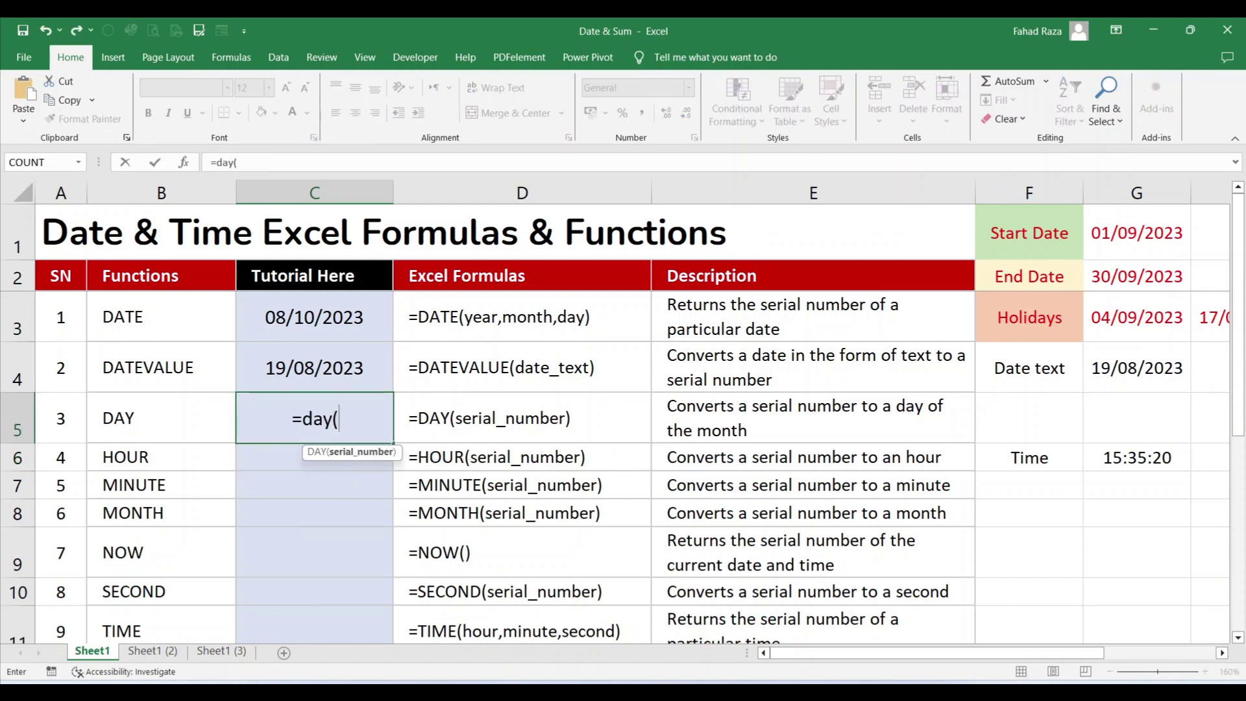
click(1137, 276)
text())
key(Return)
key(Up)
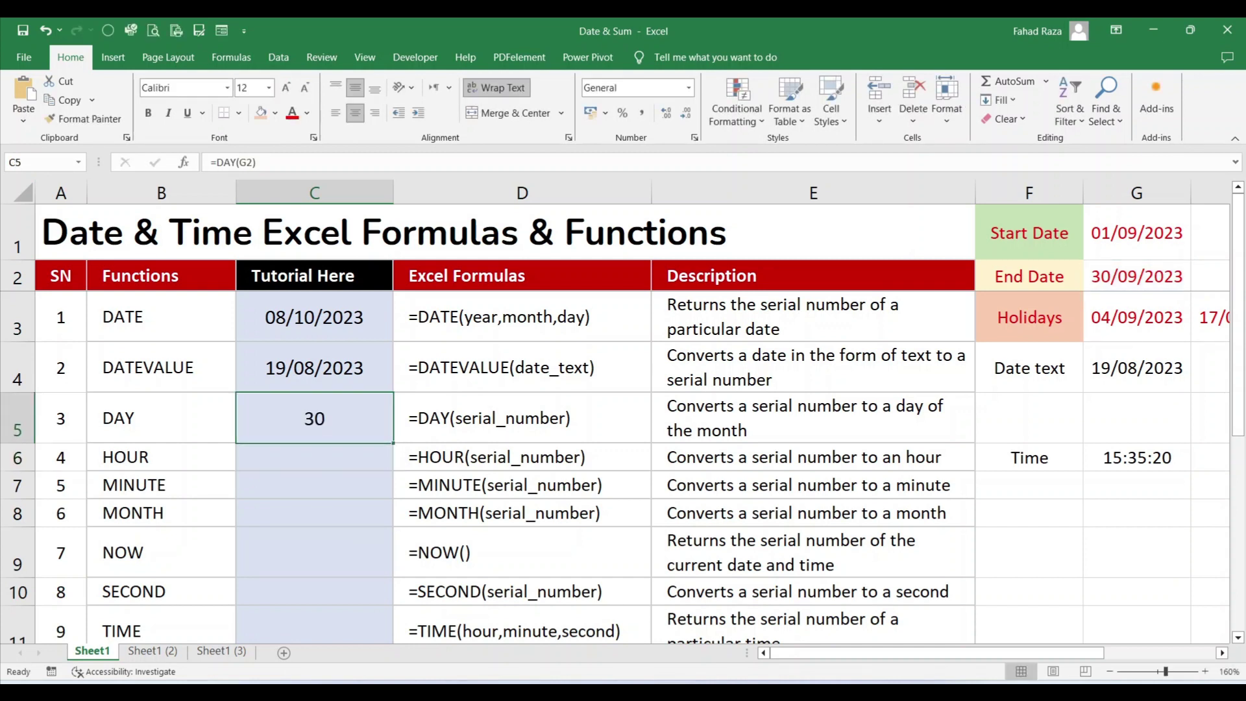
key(Down)
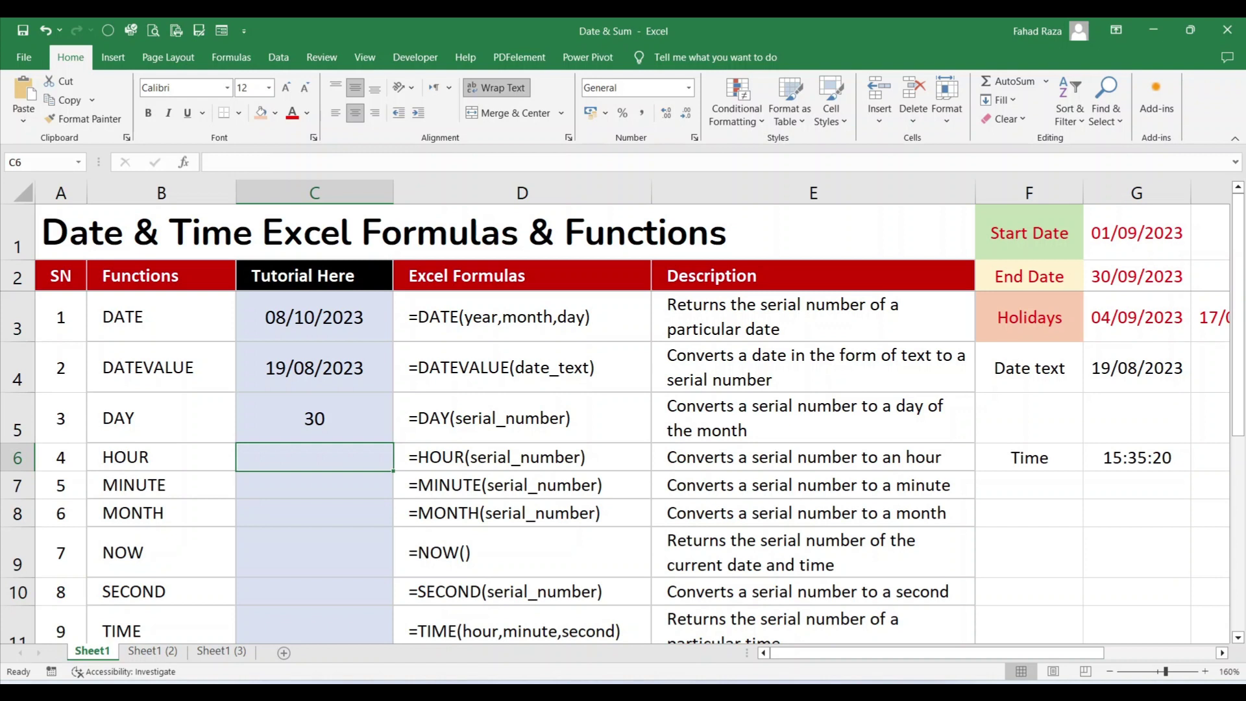
click(1137, 458)
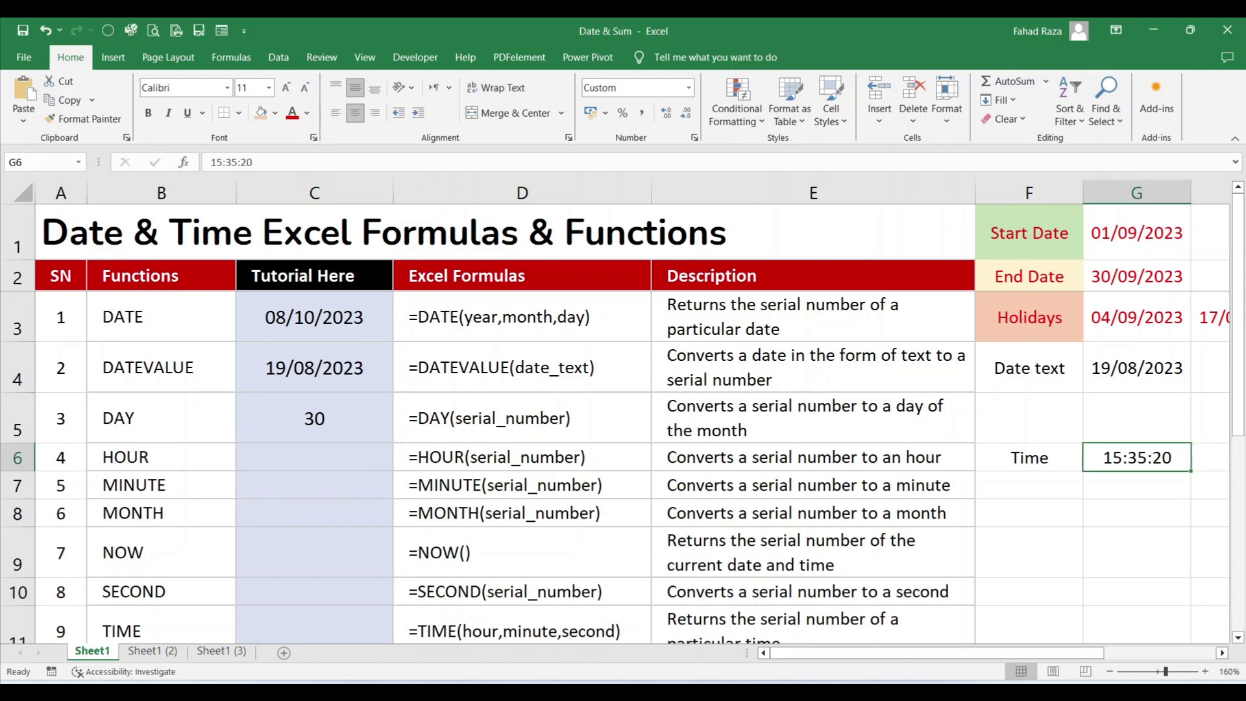
Enter =HOUR(G6), =MINUTE(G6) and =SECOND(G6) in C6–C8 from the 15:35:20 time
click(314, 458)
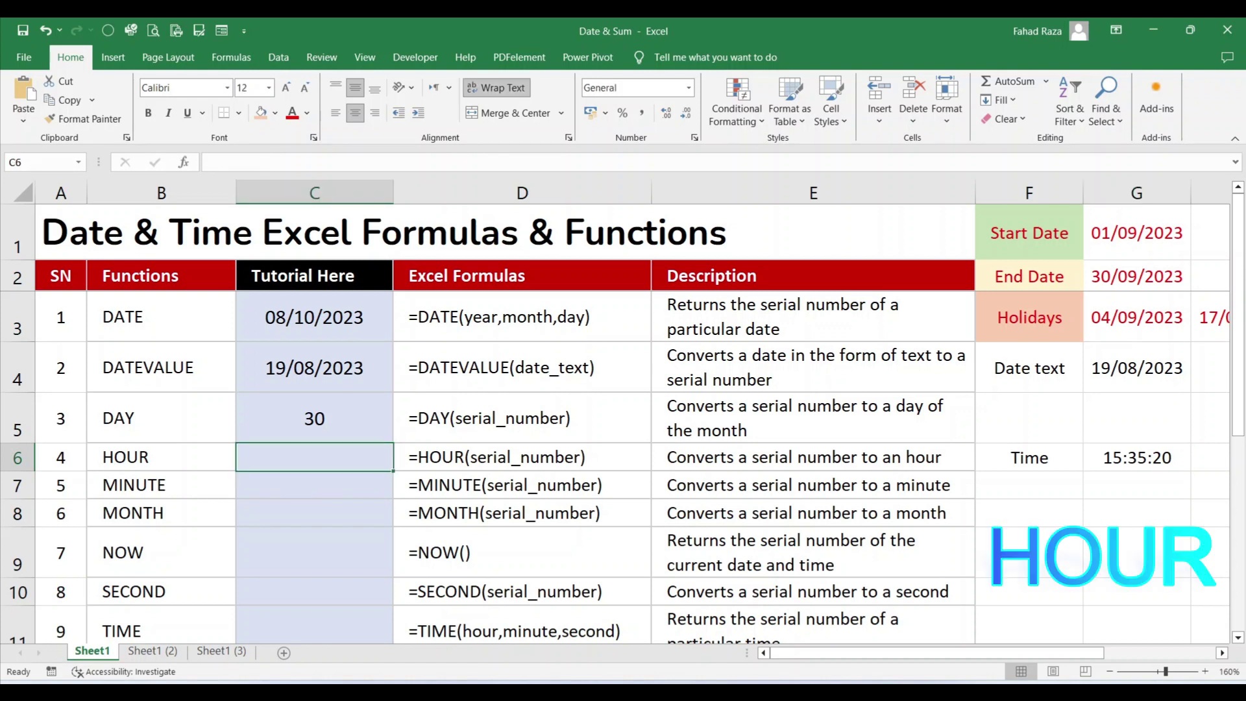
text(=hour)
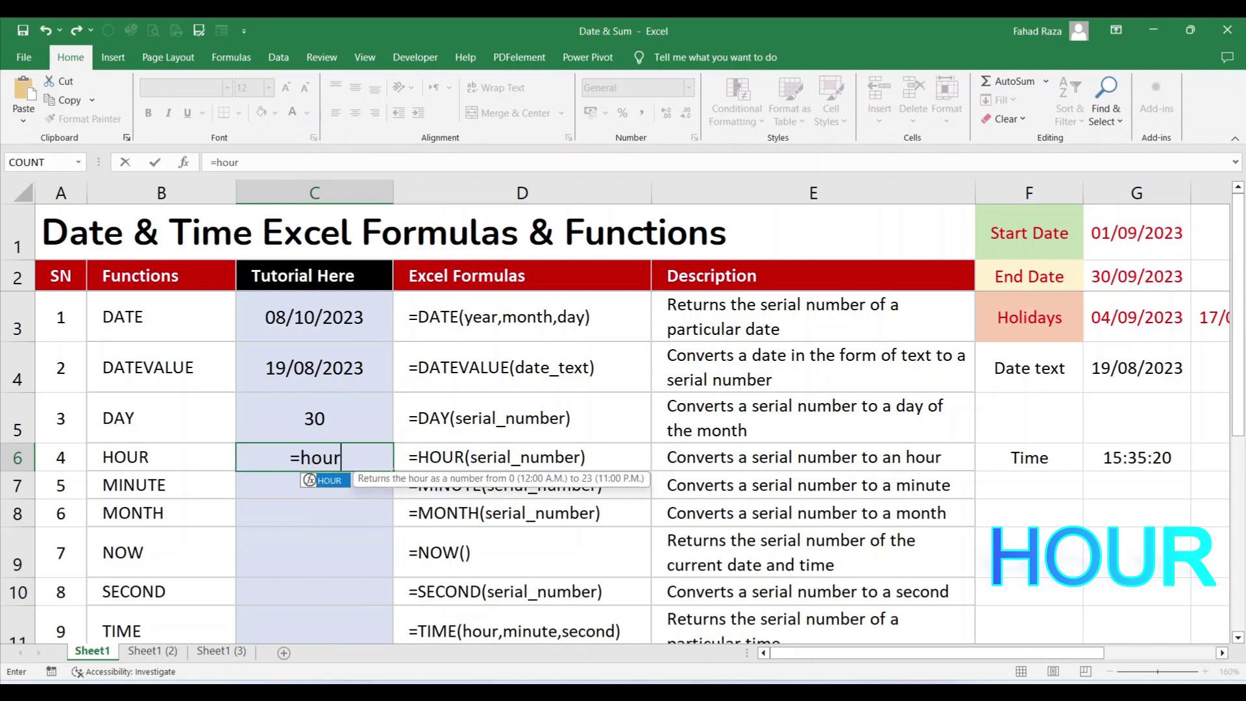
text(()
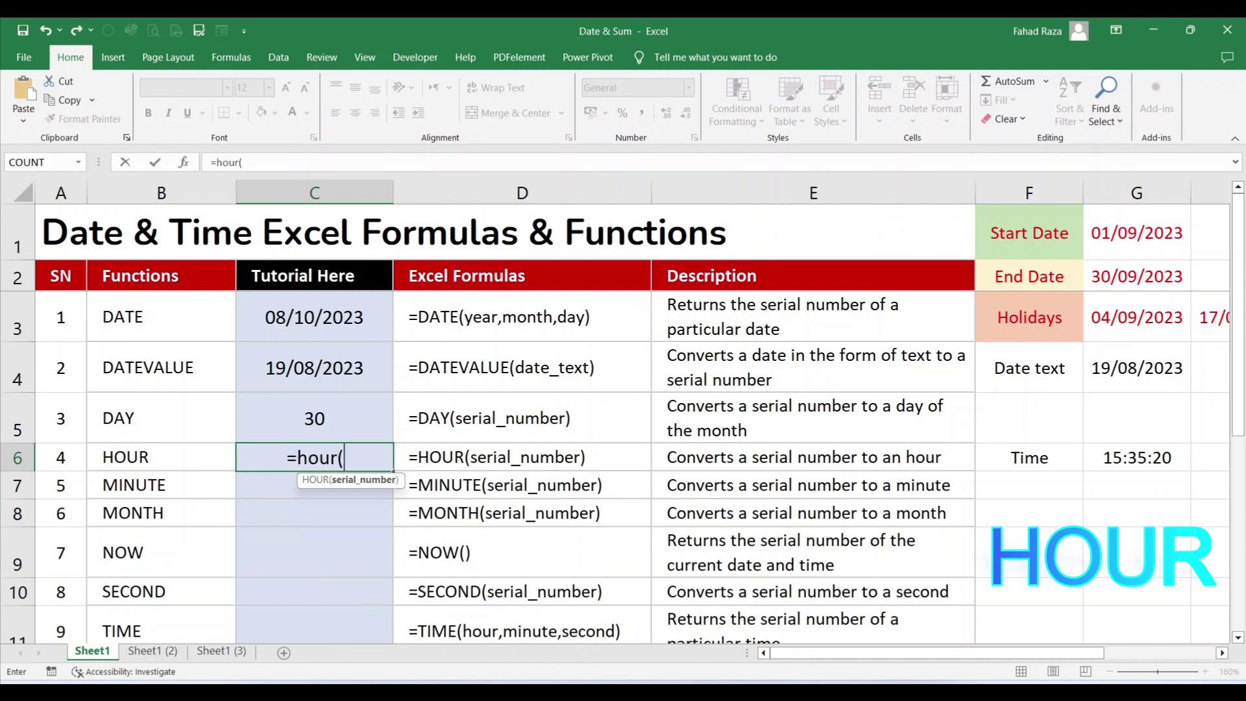
click(1136, 457)
key(Return)
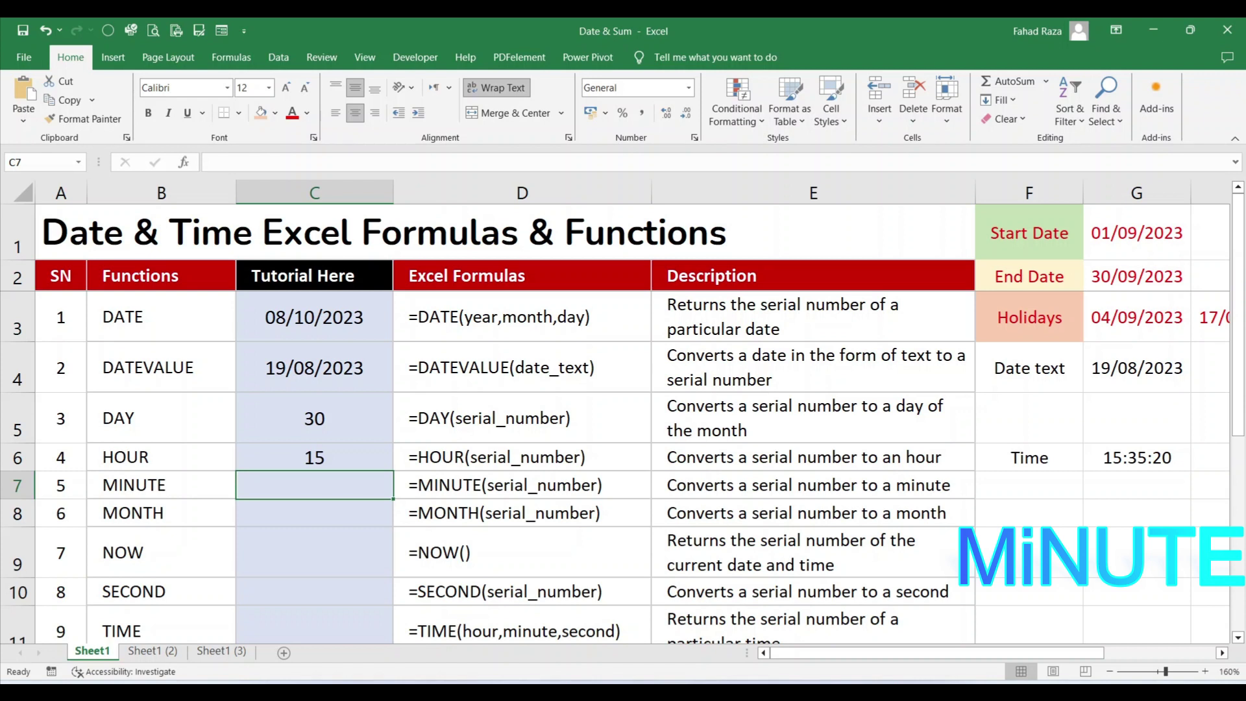
text(=minute()
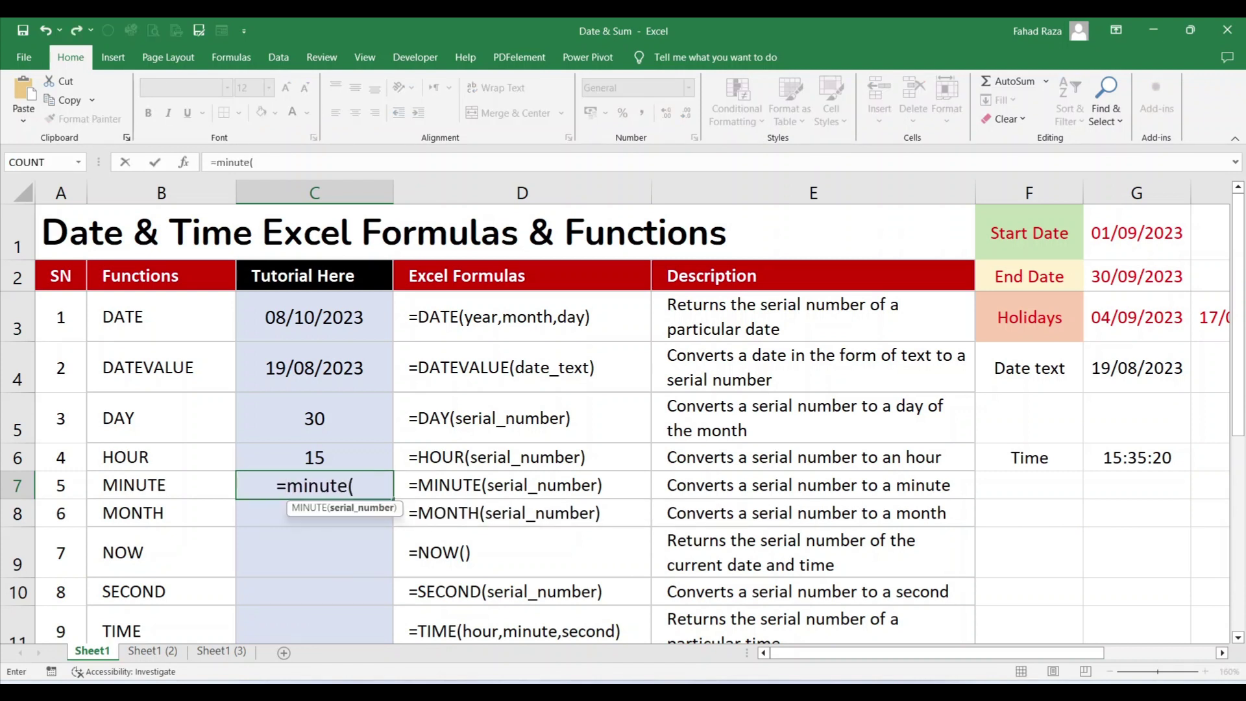
click(1137, 458)
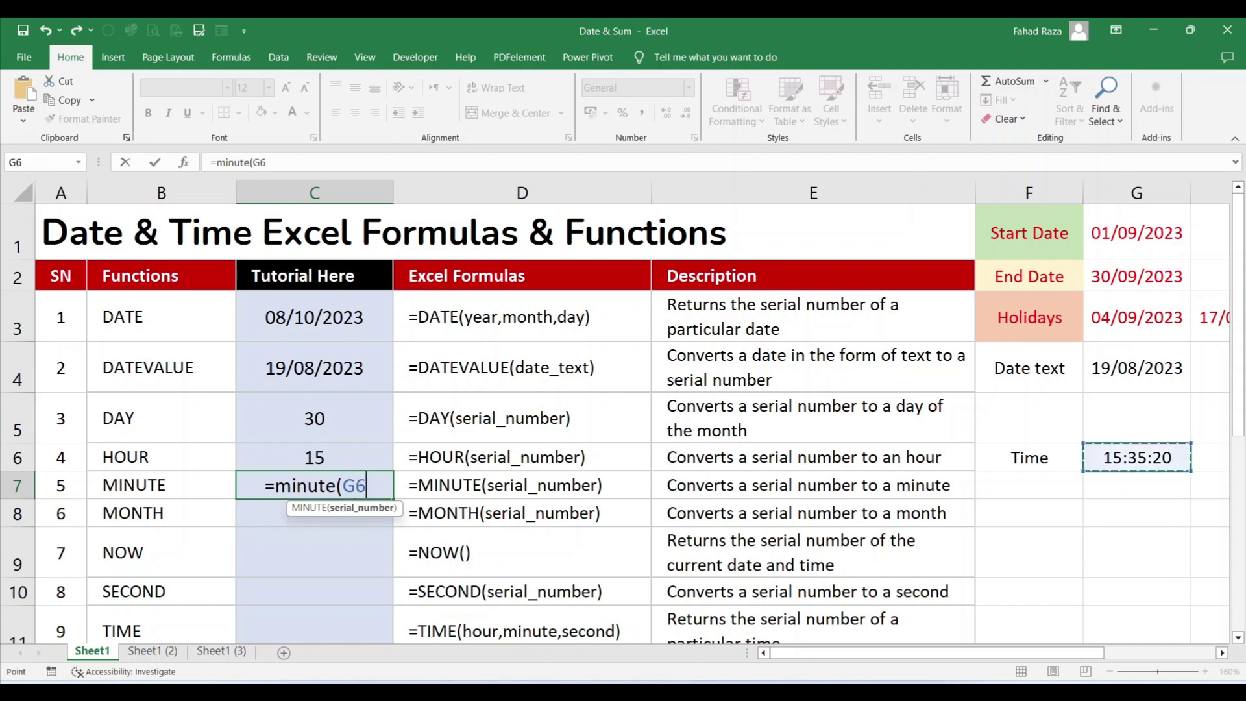
text())
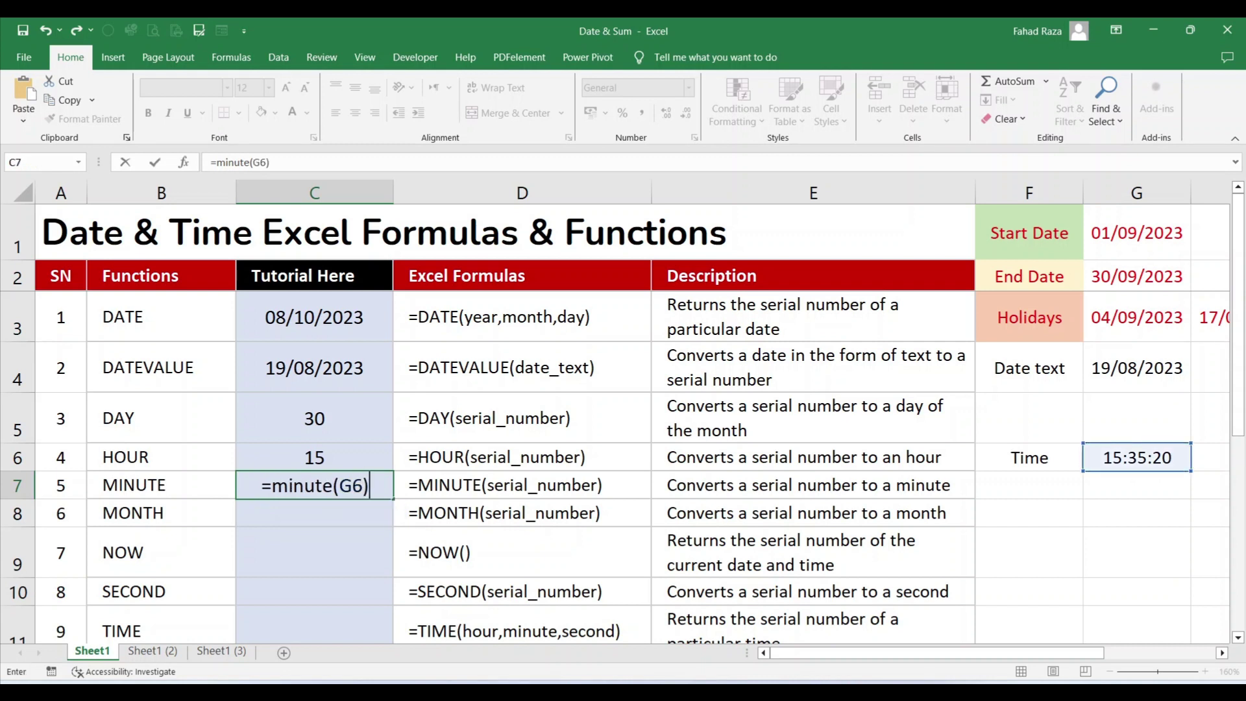
key(Return)
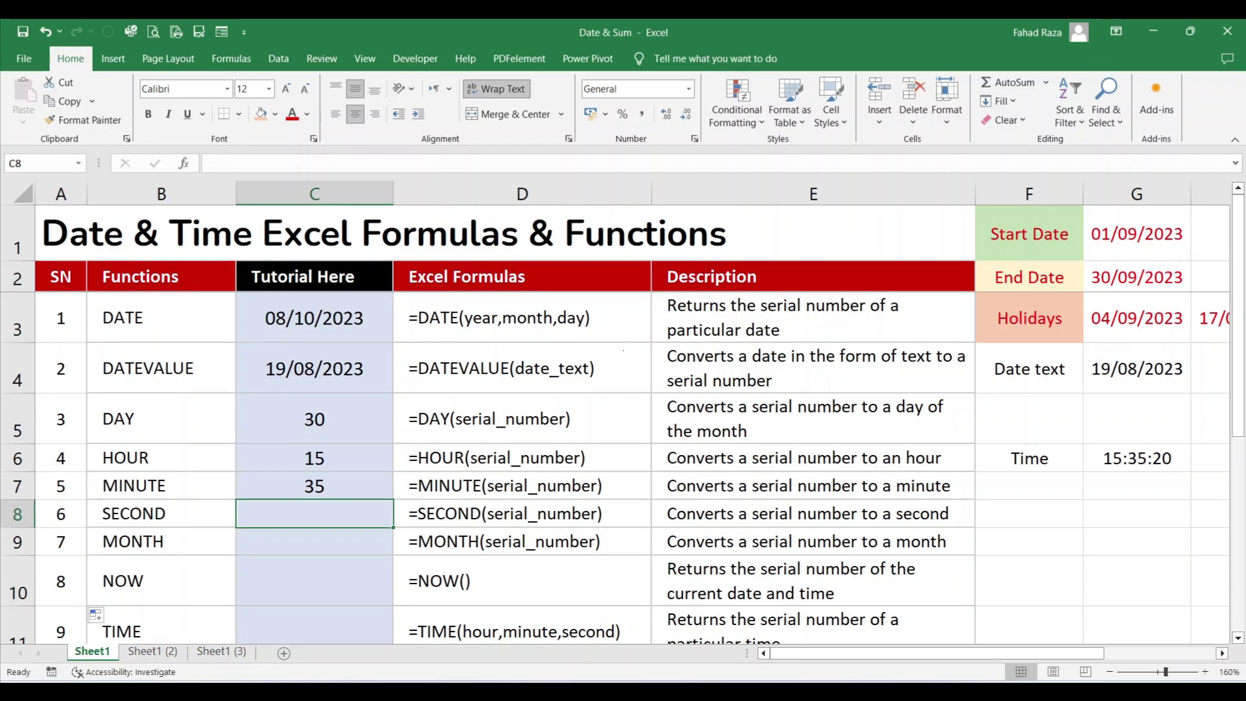
text(=second()
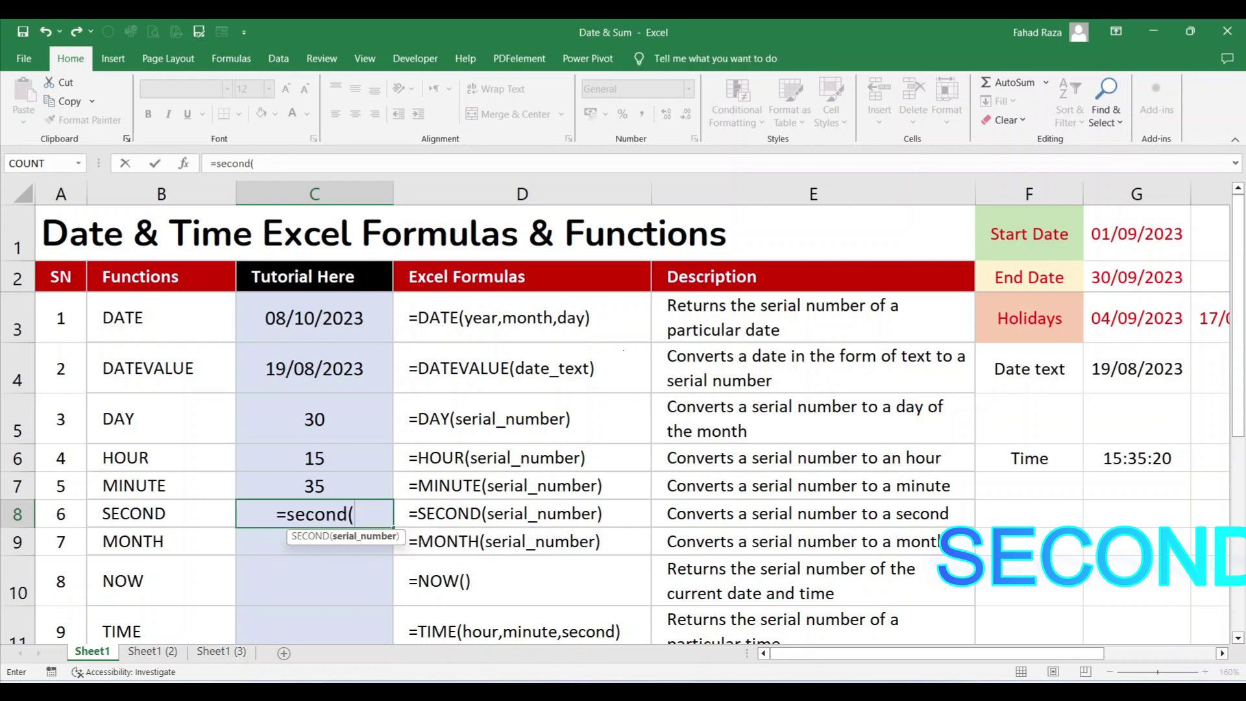
click(1137, 458)
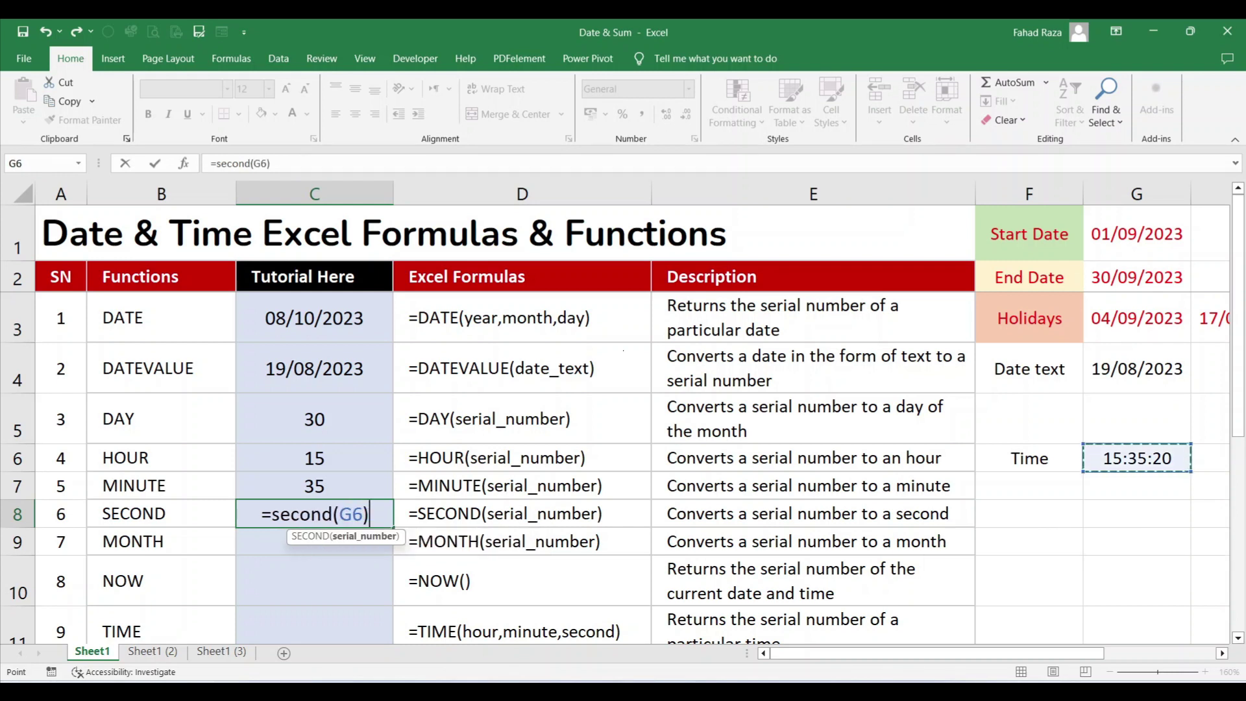
key(Return)
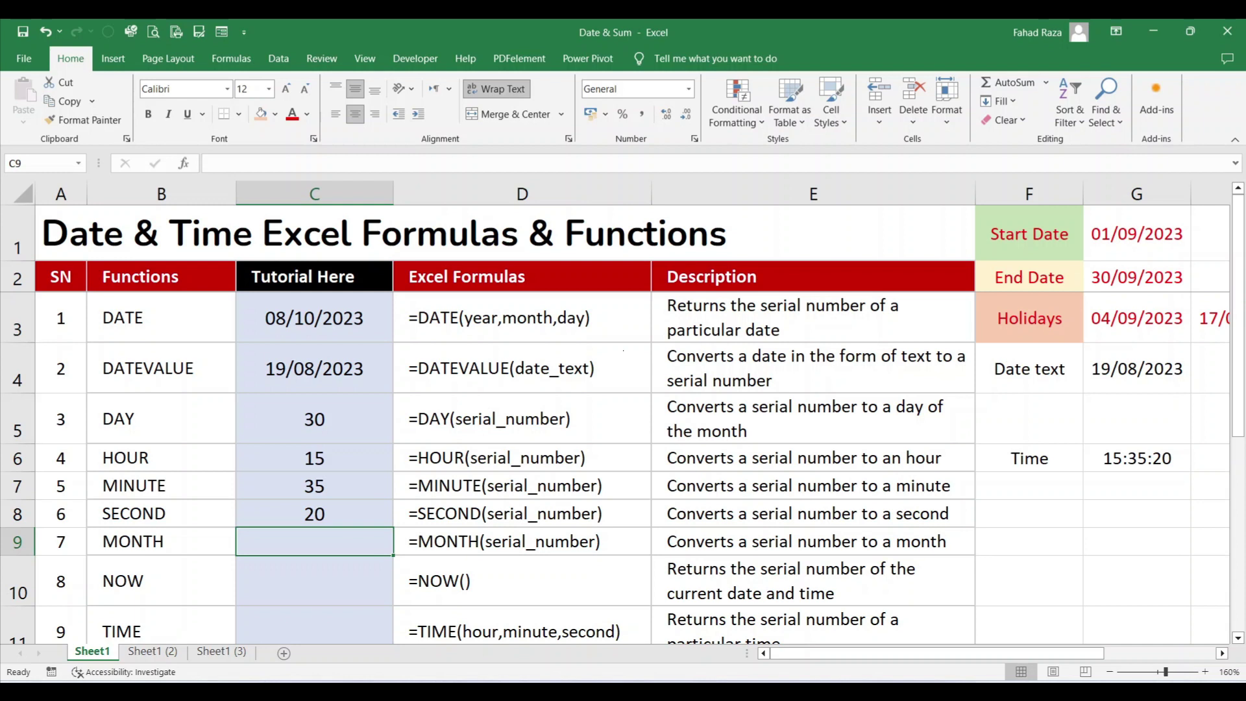
Enter =MONTH(G3) in C9 using the holiday date
text(=month)
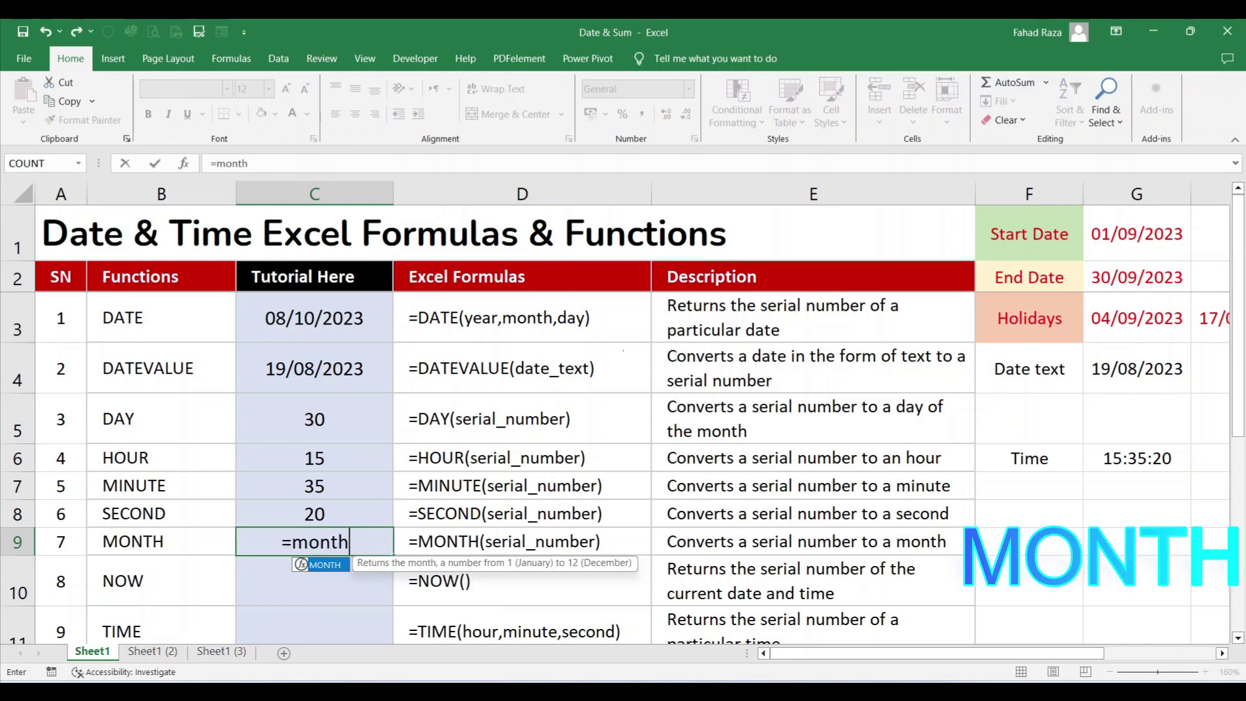
text(()
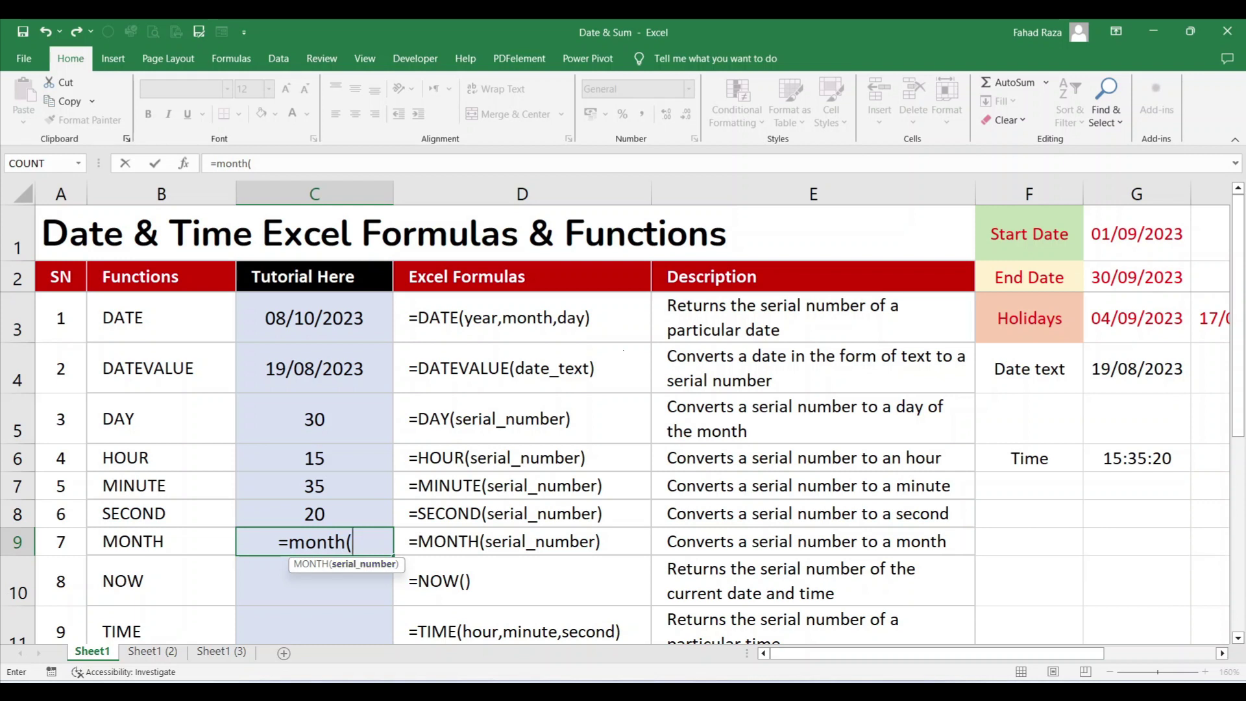
click(1137, 318)
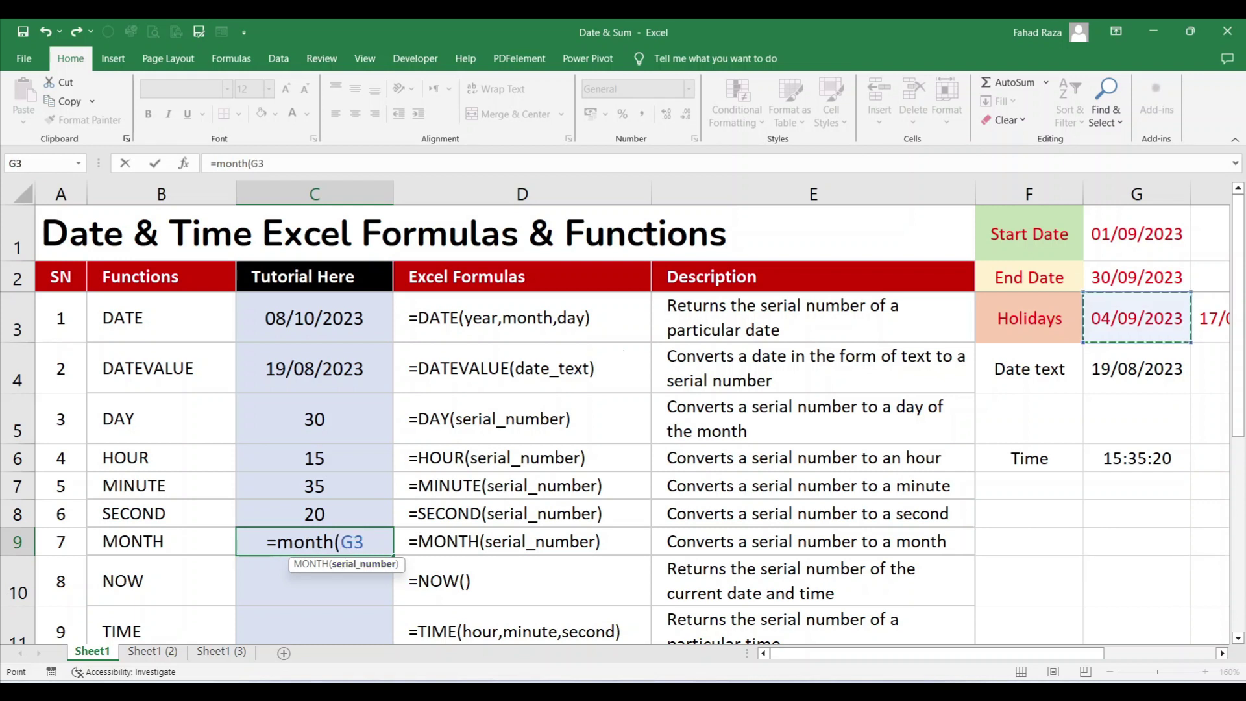
text())
key(Return)
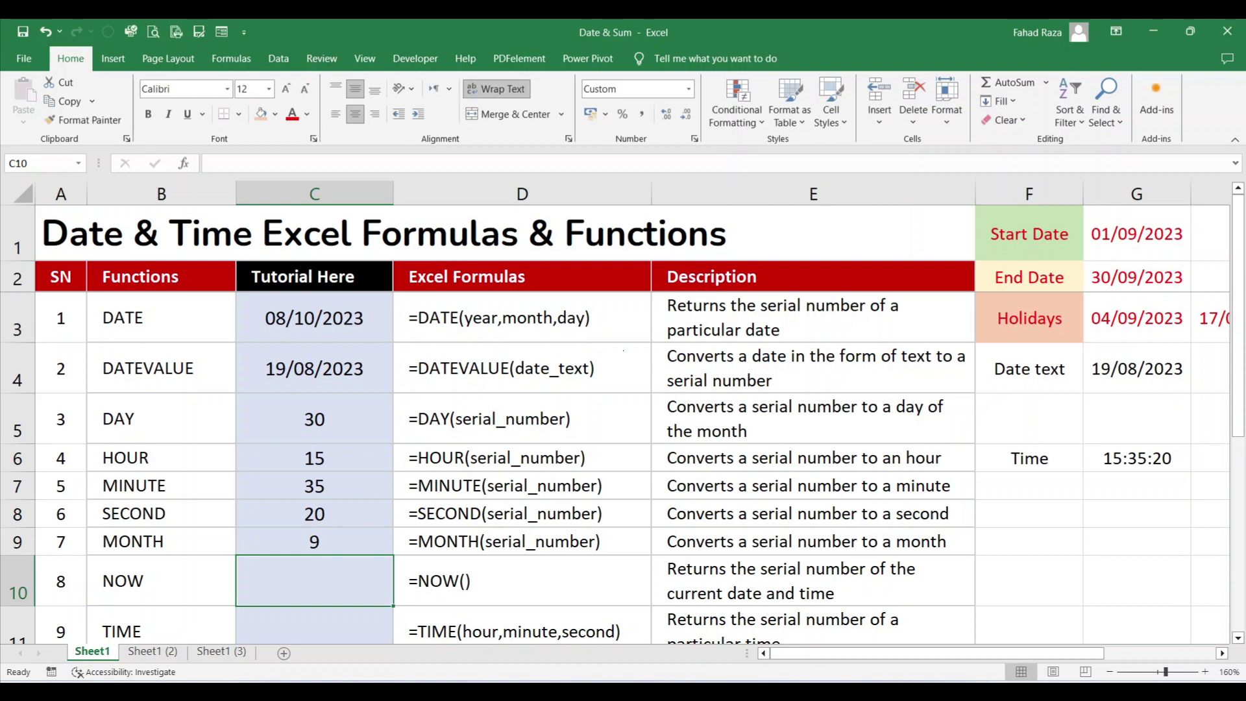
Redo C9 as =MONTH(G4) so it returns 8 from 19/08/2023
click(314, 541)
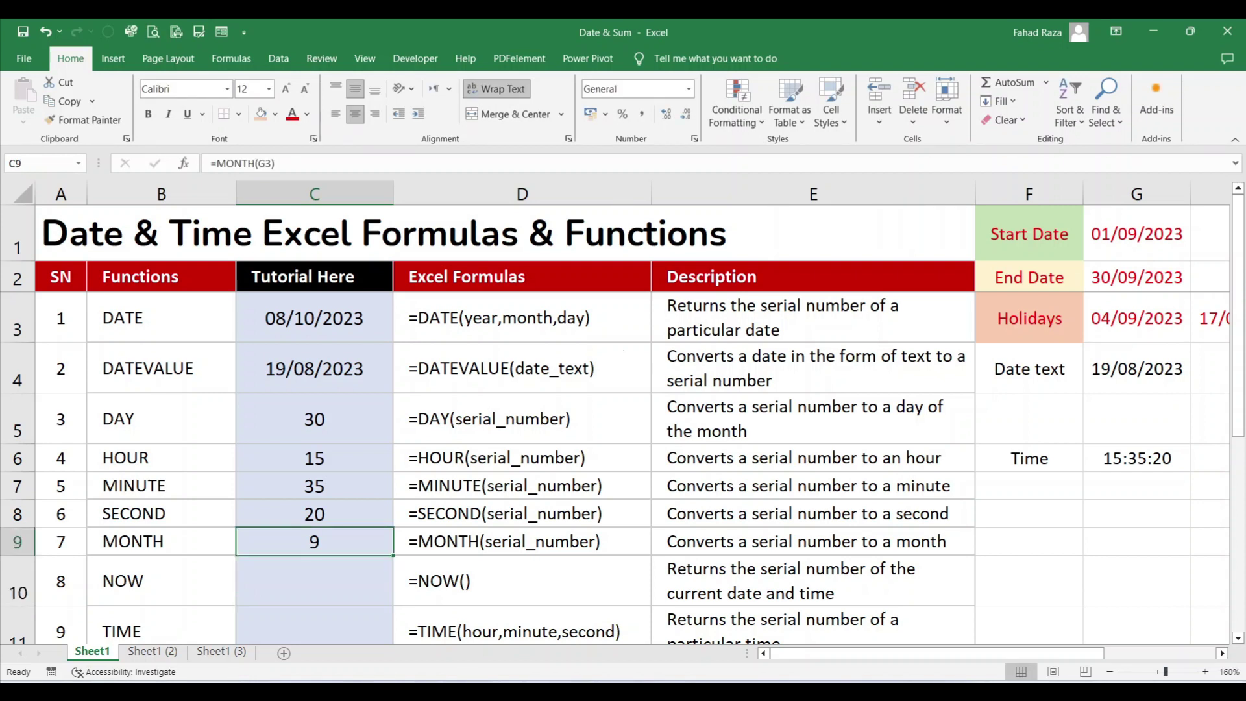
text(=month()
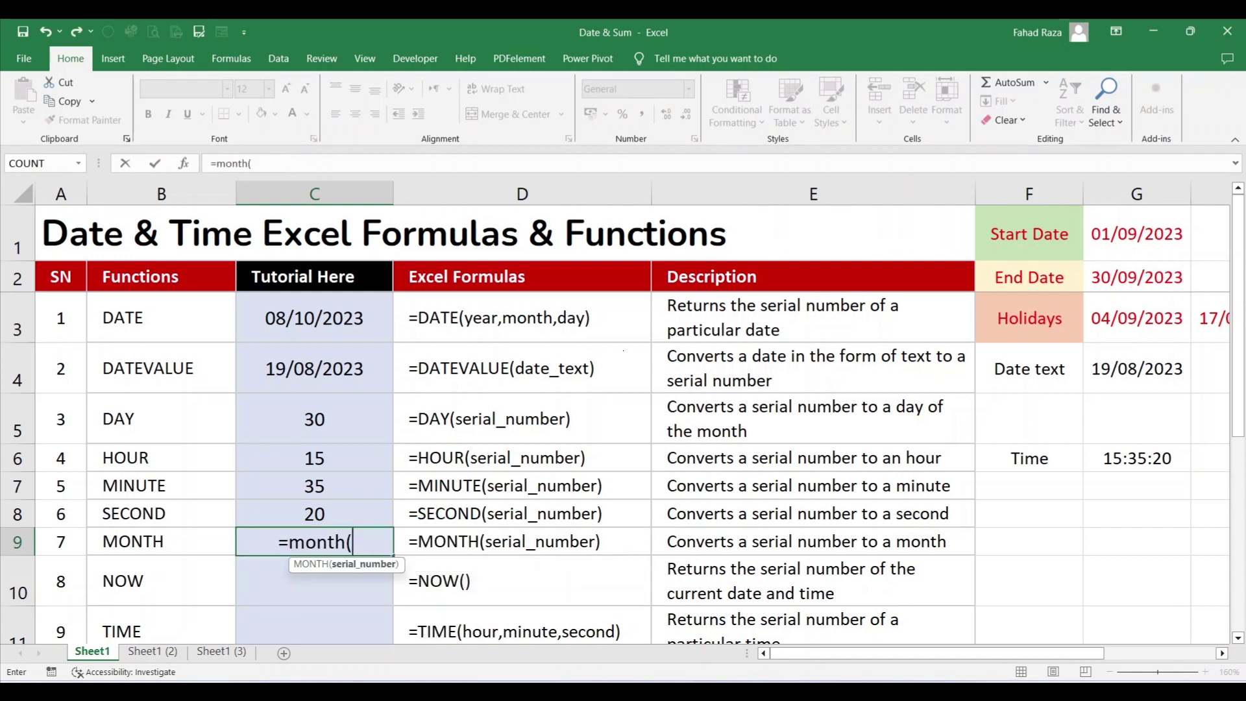
click(1137, 368)
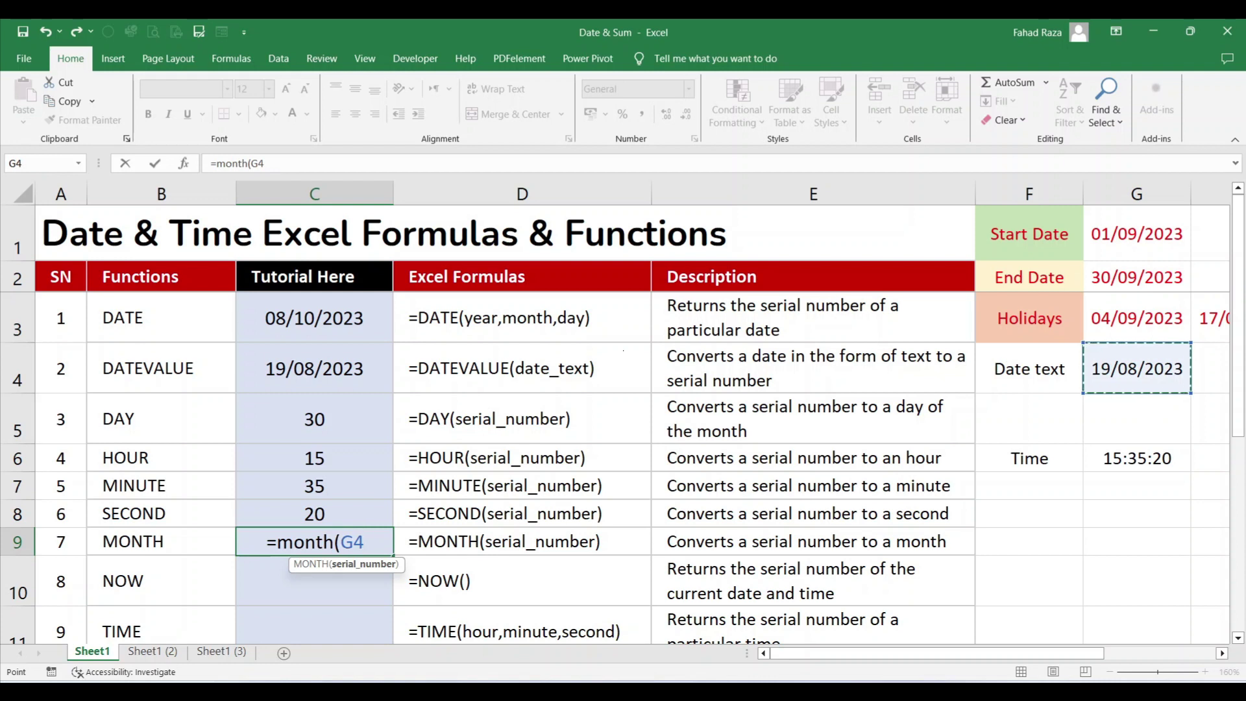
key(Return)
click(314, 542)
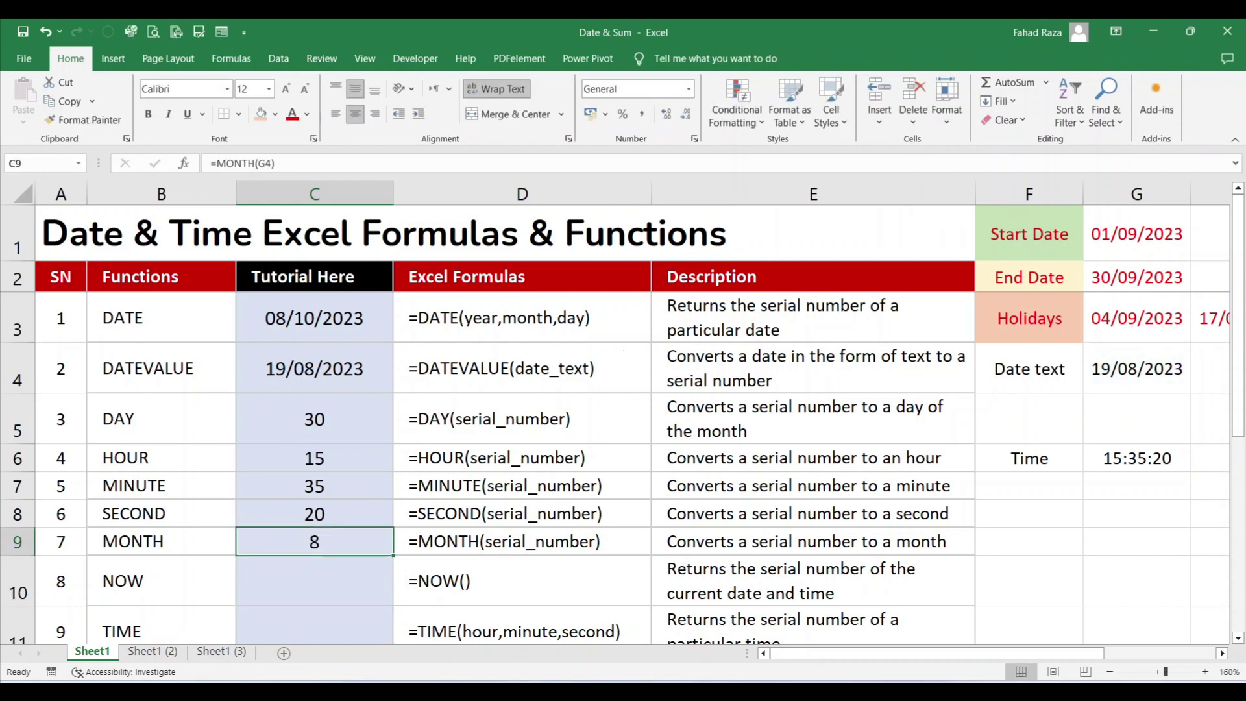
click(314, 581)
scroll(623, 454, down, 1)
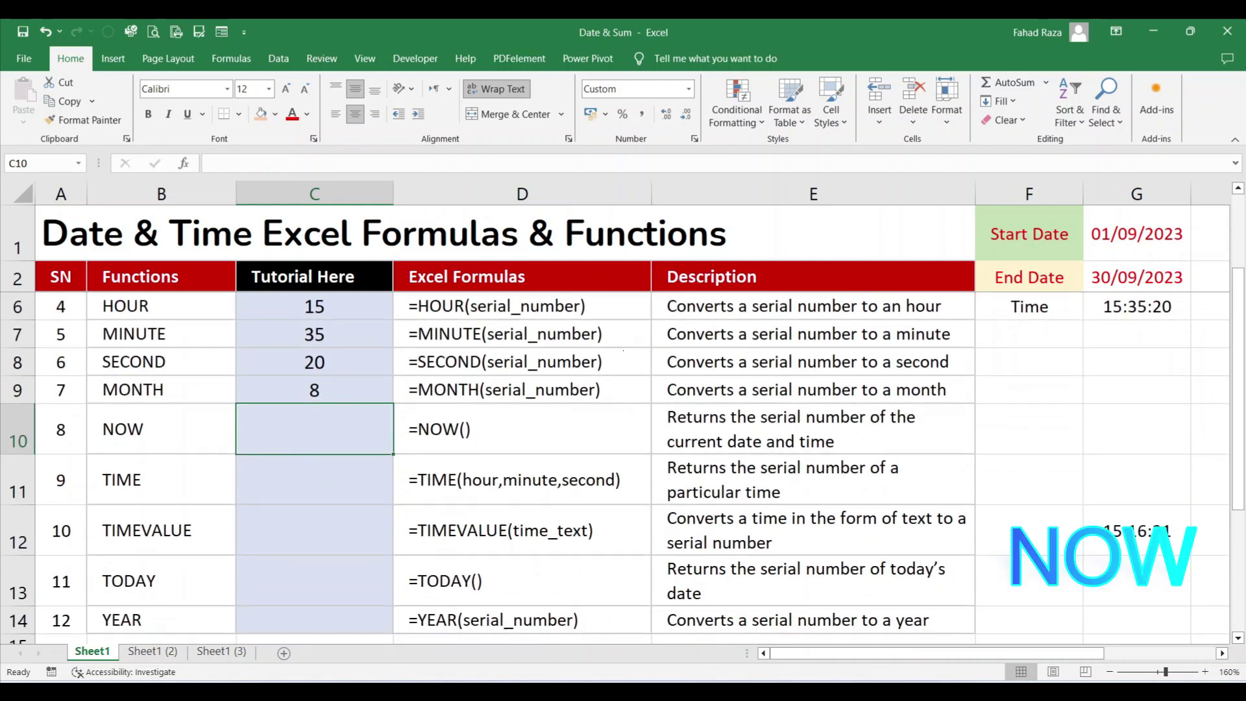
Enter =NOW() in C10 to show the current date and time
text(=)
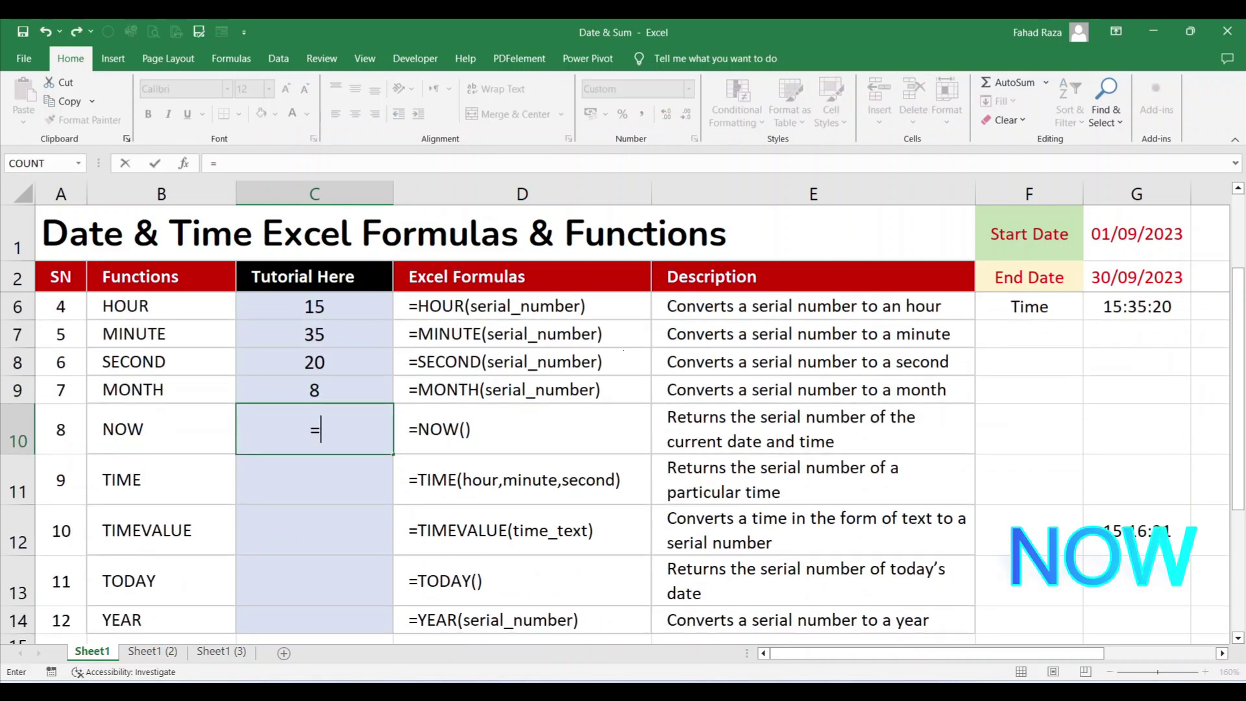
text(now())
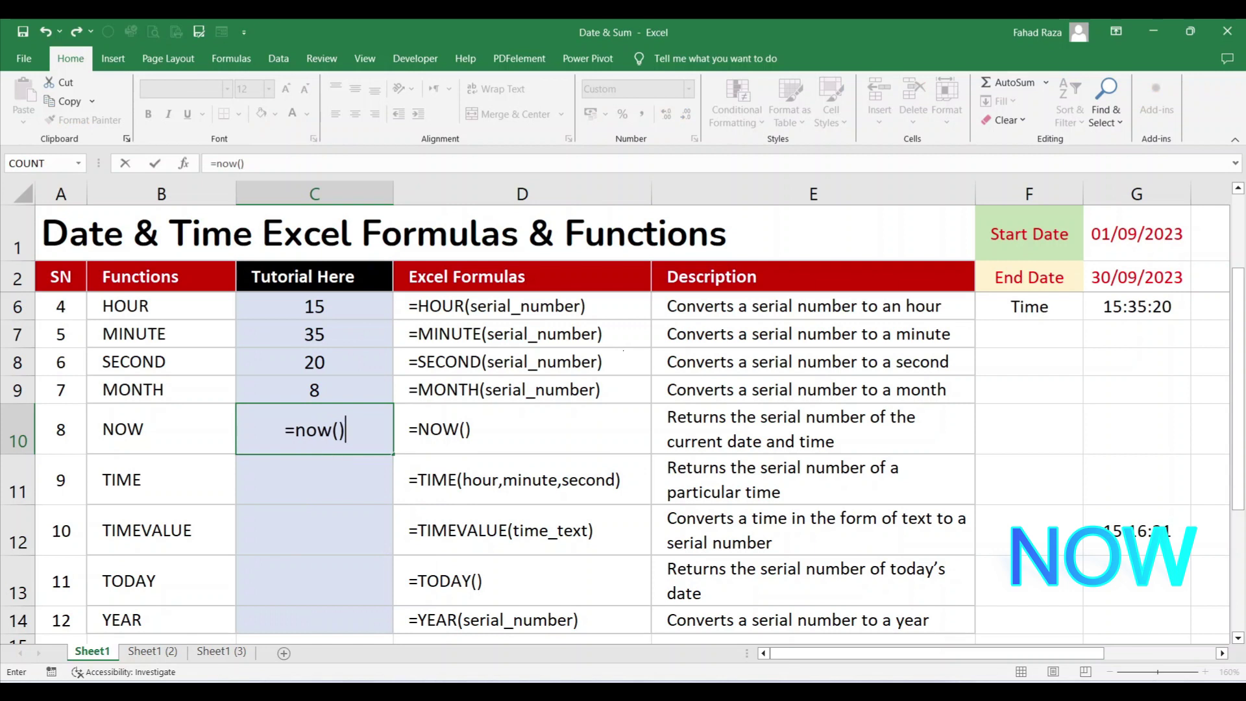
key(Return)
key(Up)
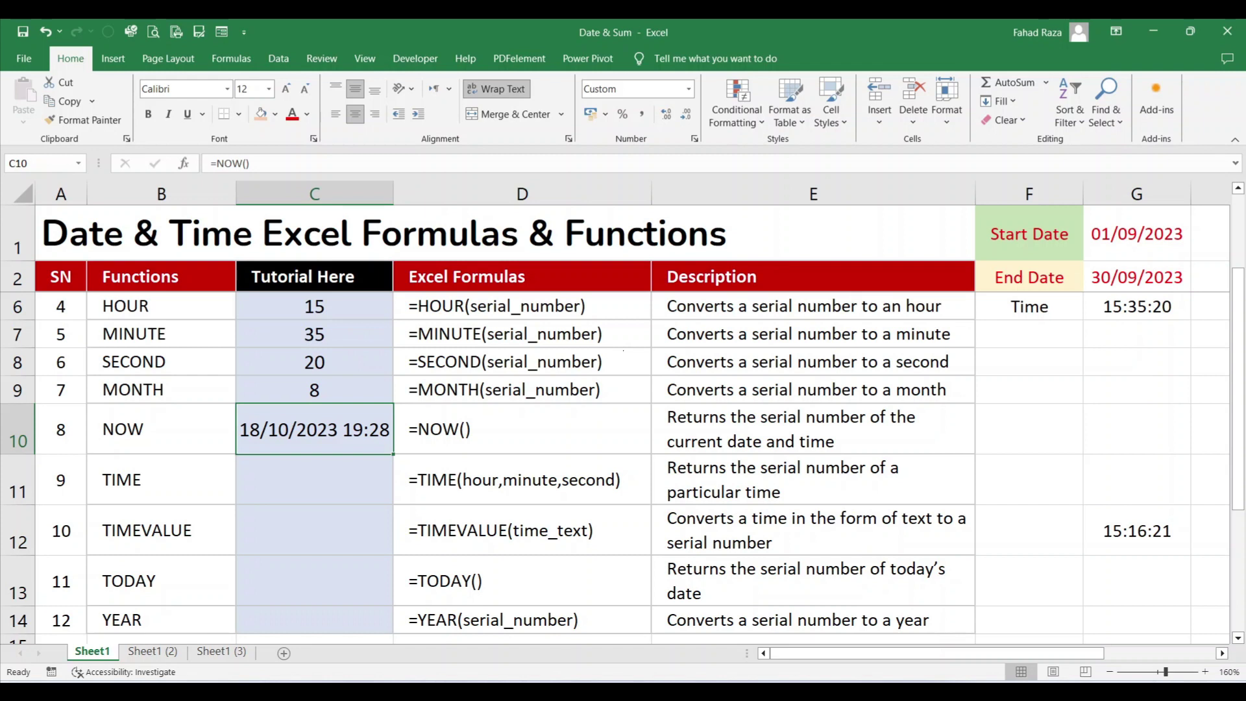
Enter =TIME(5,25,40) in C11 so it displays 05:25:40
click(315, 480)
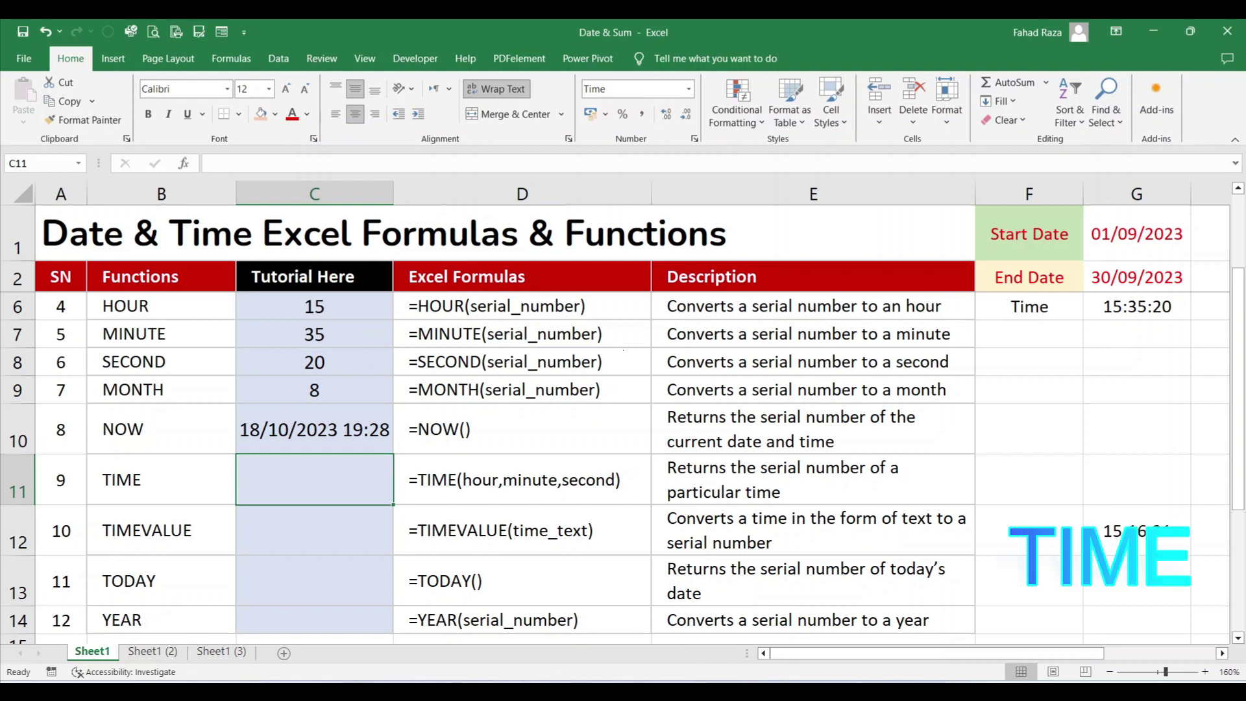
text(=time)
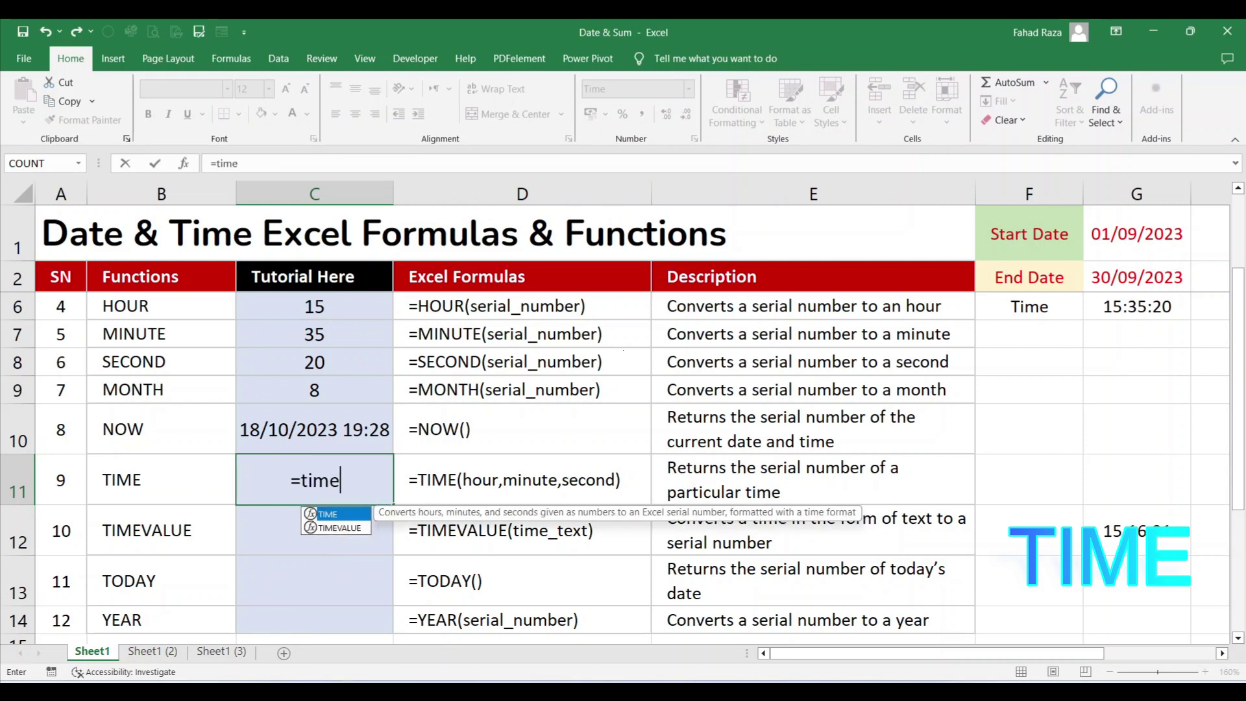
text((5,)
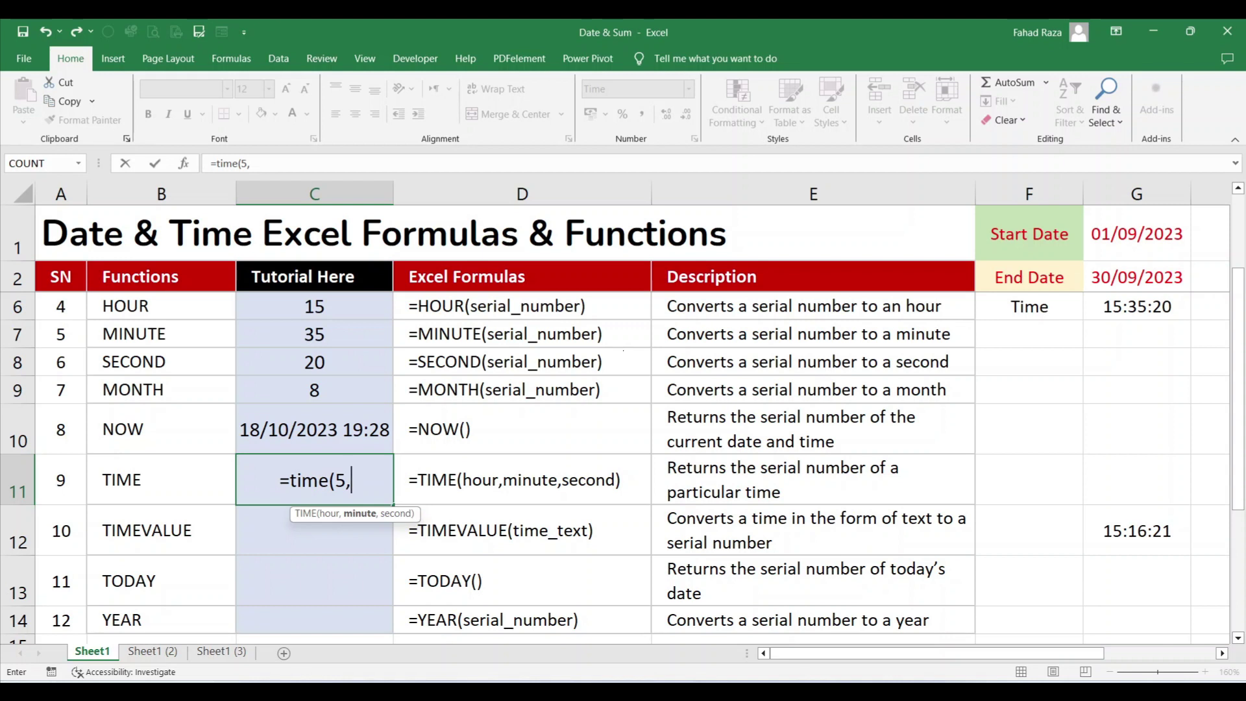
text(25,)
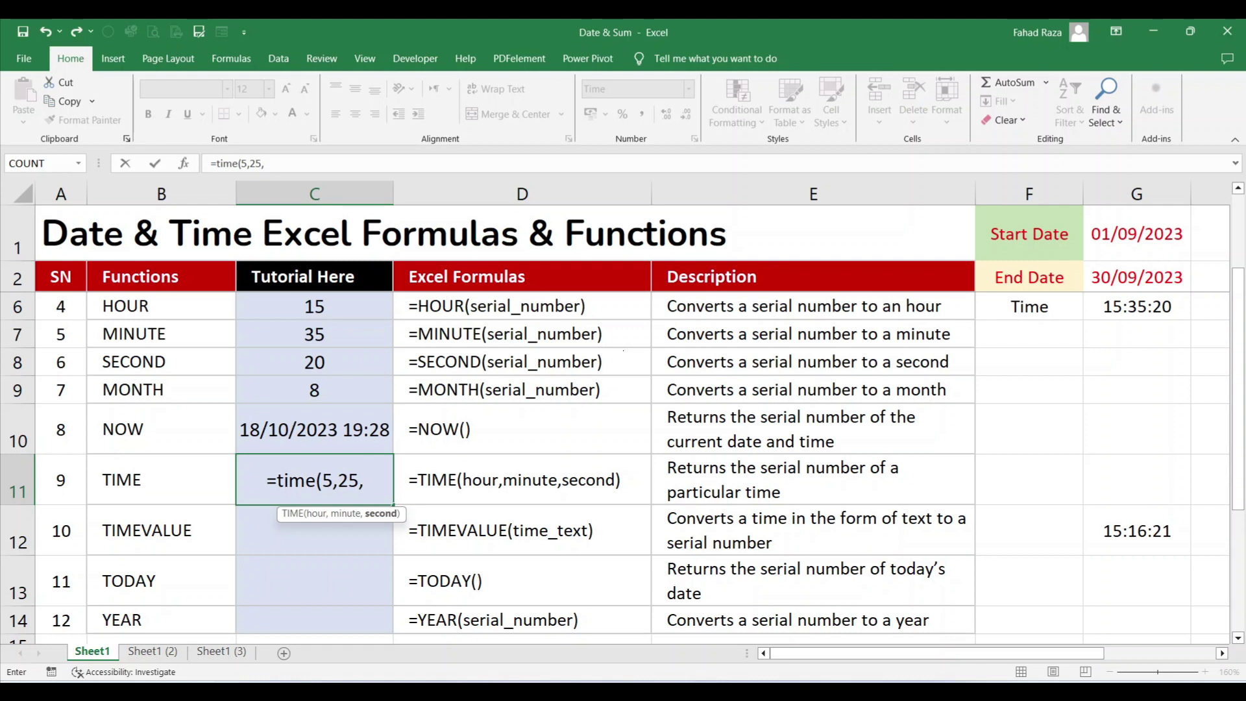
text(40))
key(ctrl+Return)
key(Return)
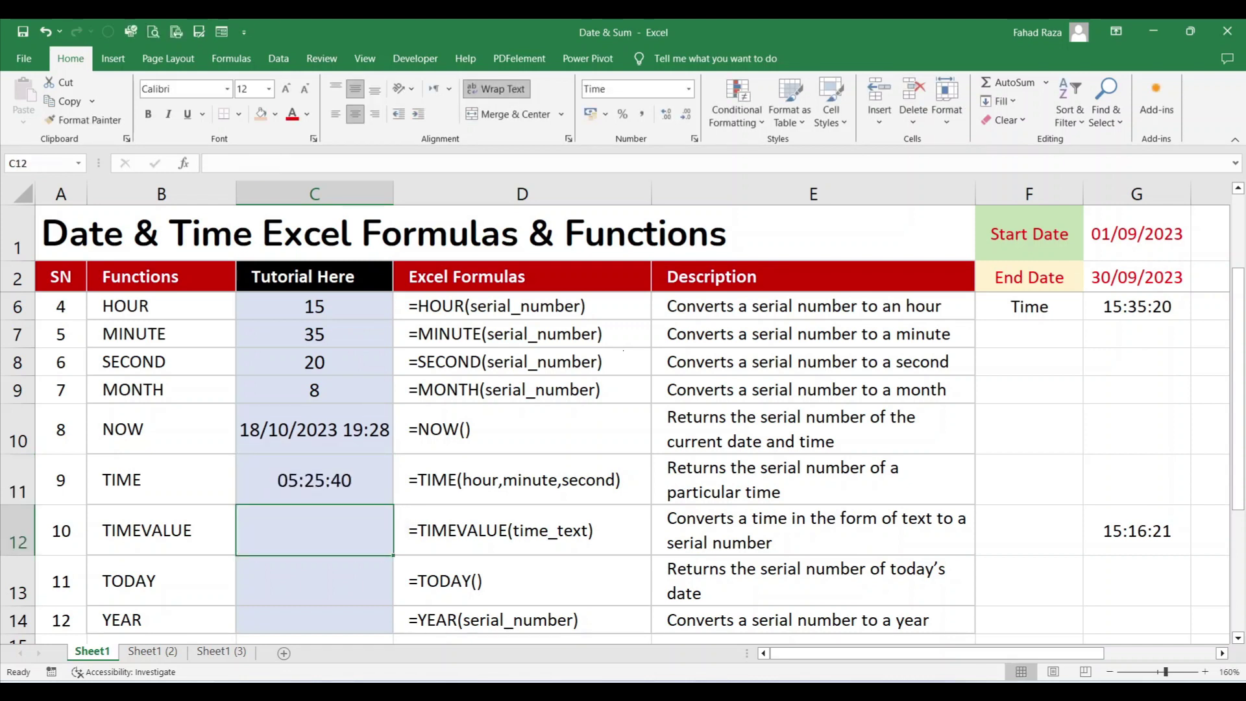
key(Up)
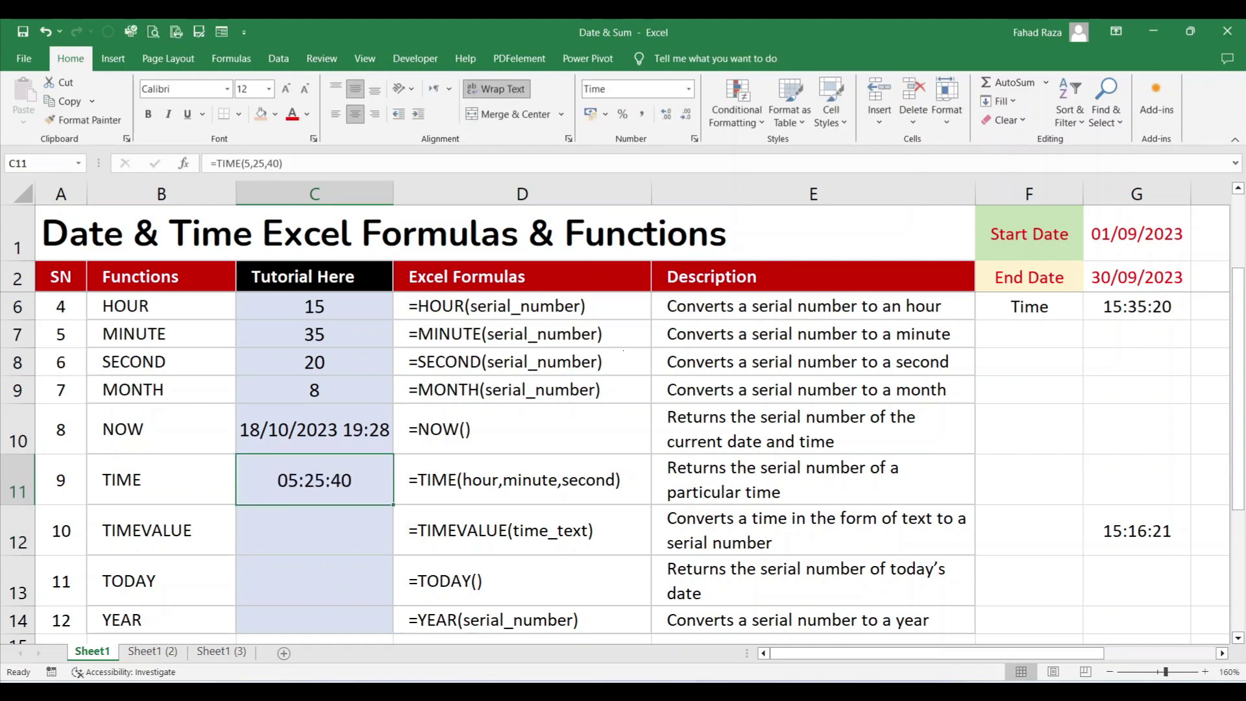
Enter =TIMEVALUE(G12) in C12, returning 15:16:21 from G12's text time
click(314, 530)
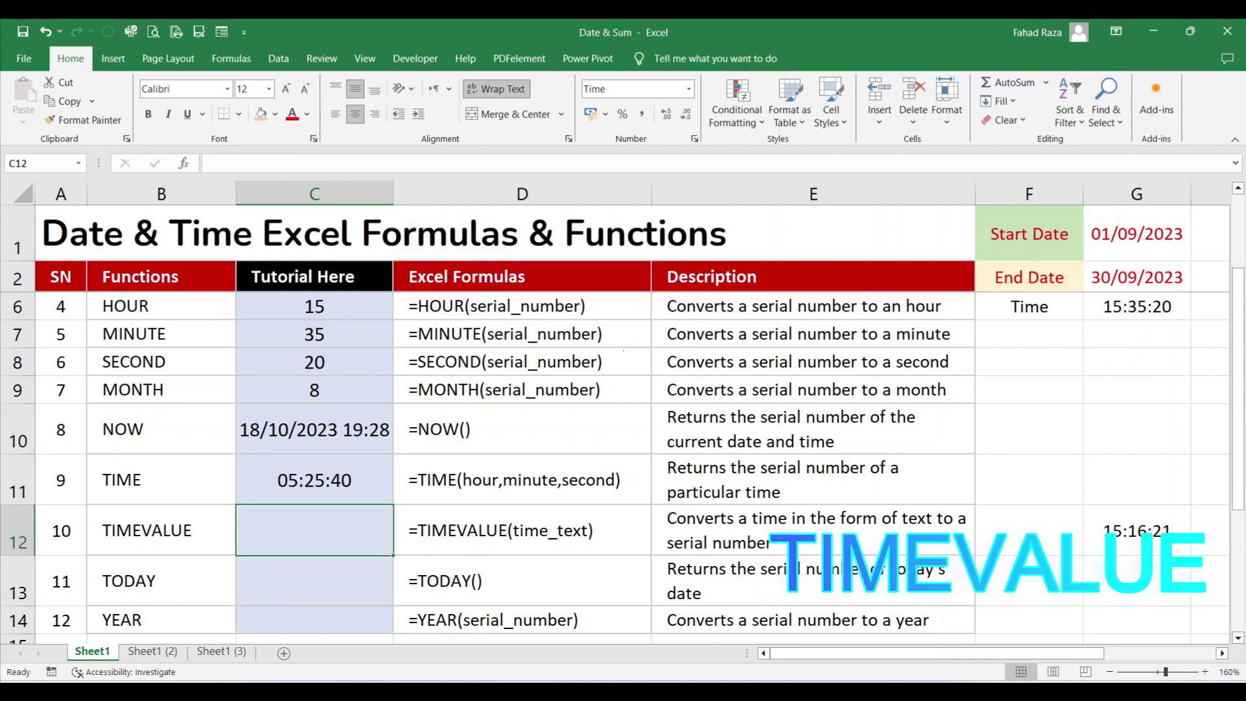
text(=time)
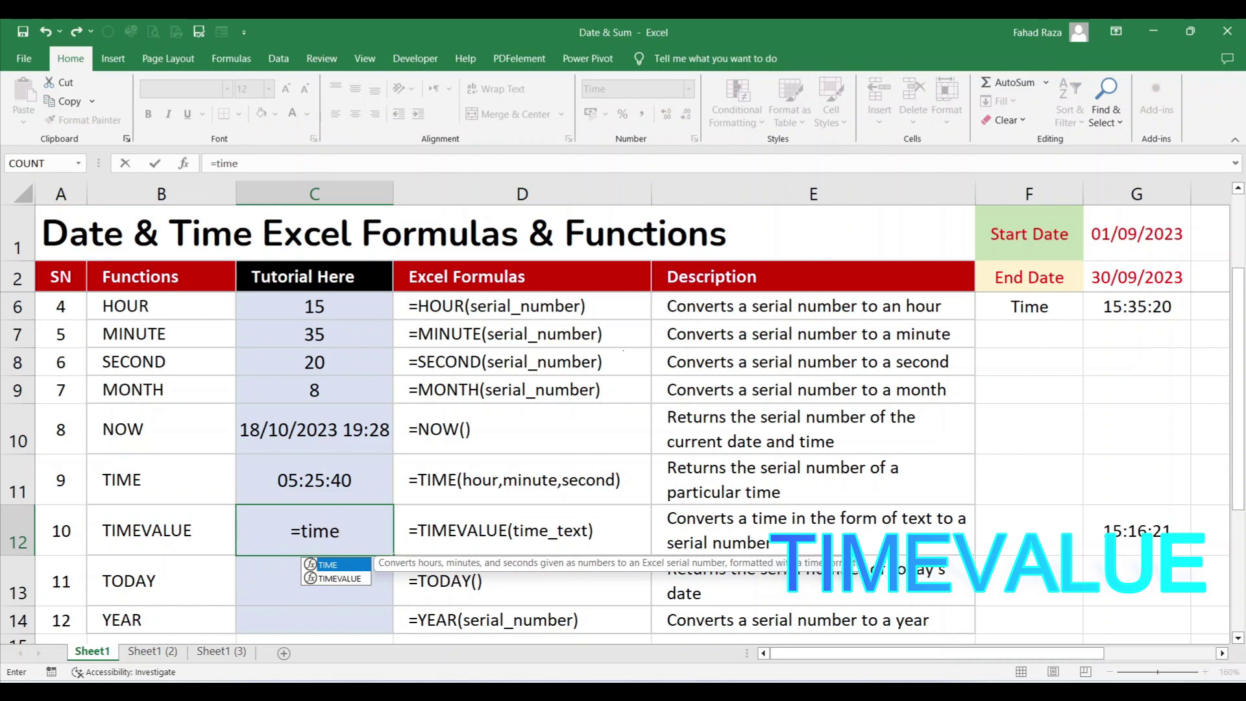
text(value)
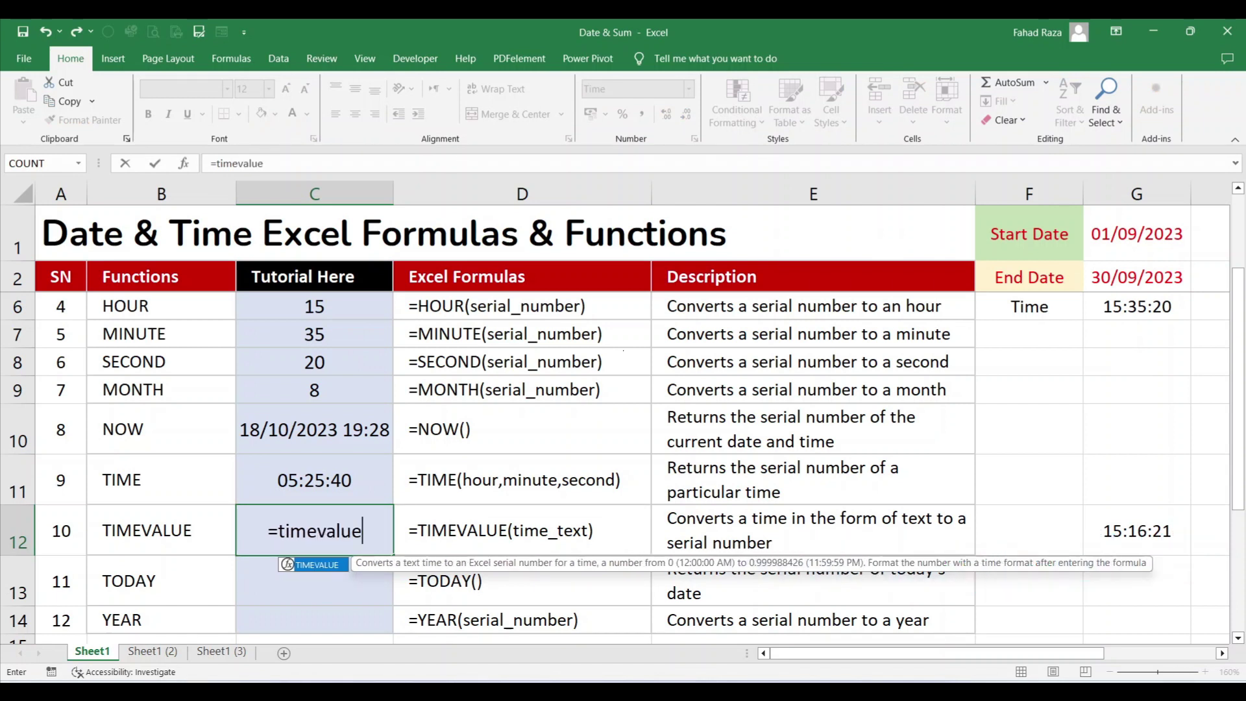
text(()
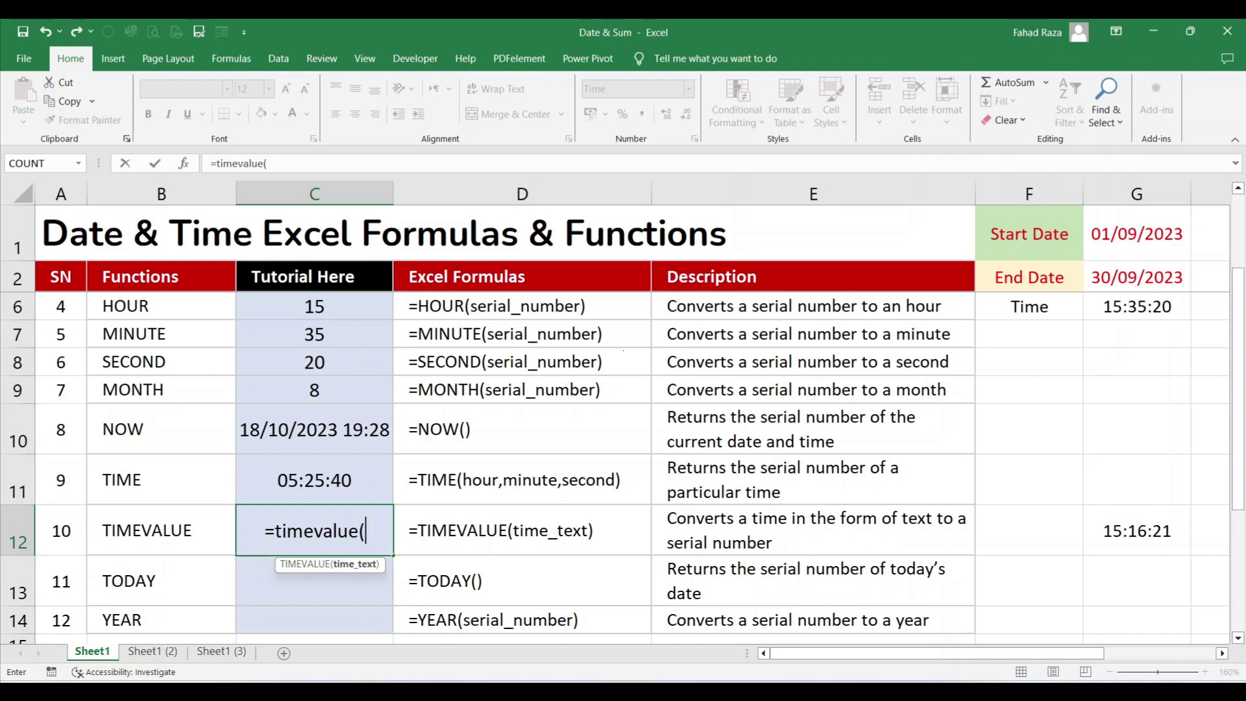
click(1137, 531)
text())
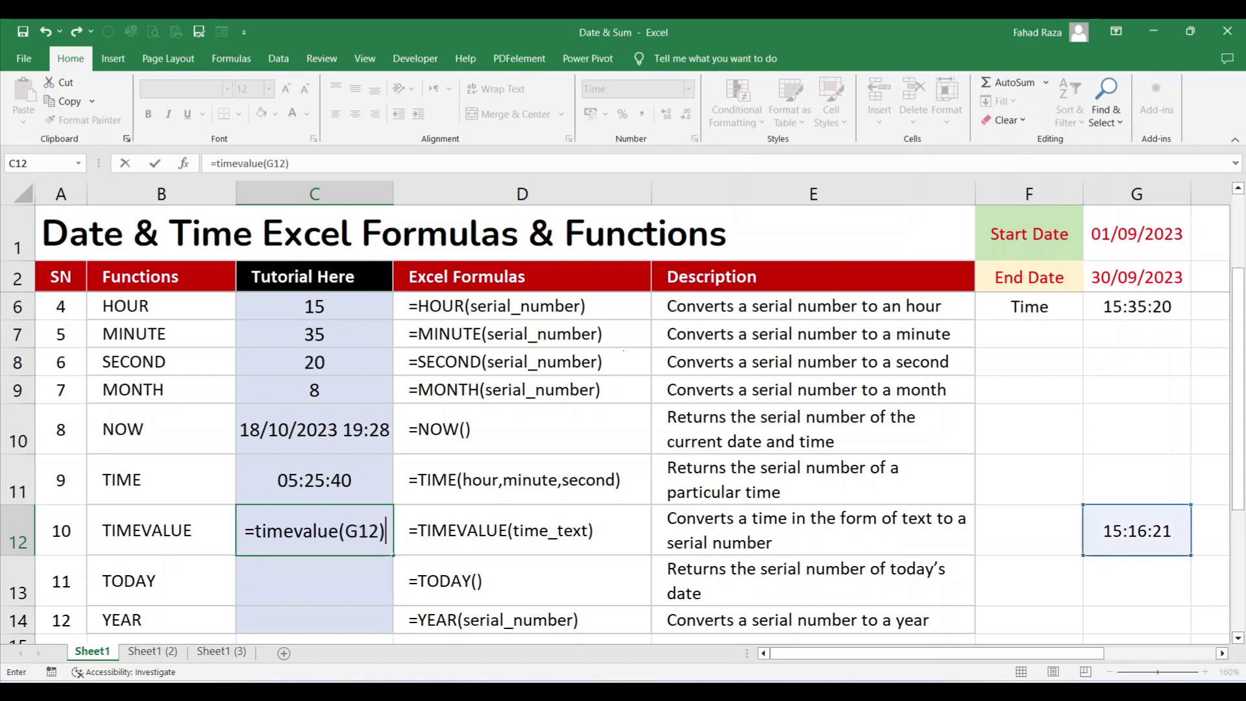
key(ctrl+Return)
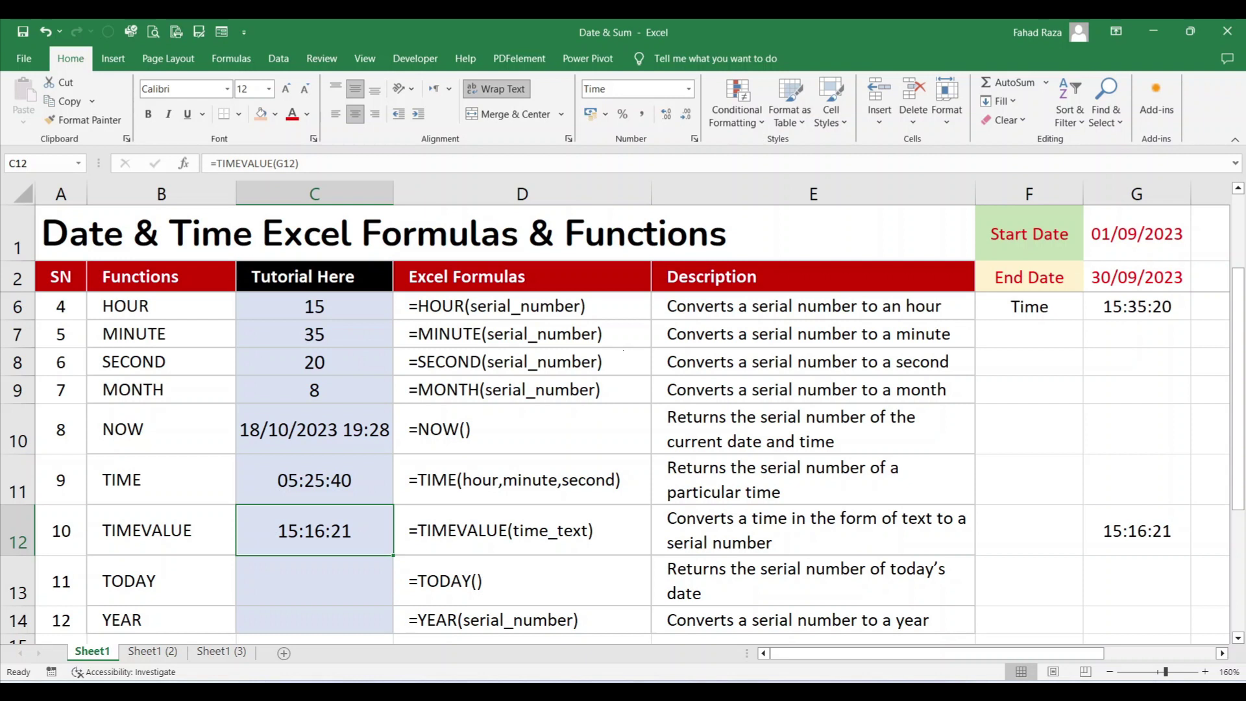
click(1137, 531)
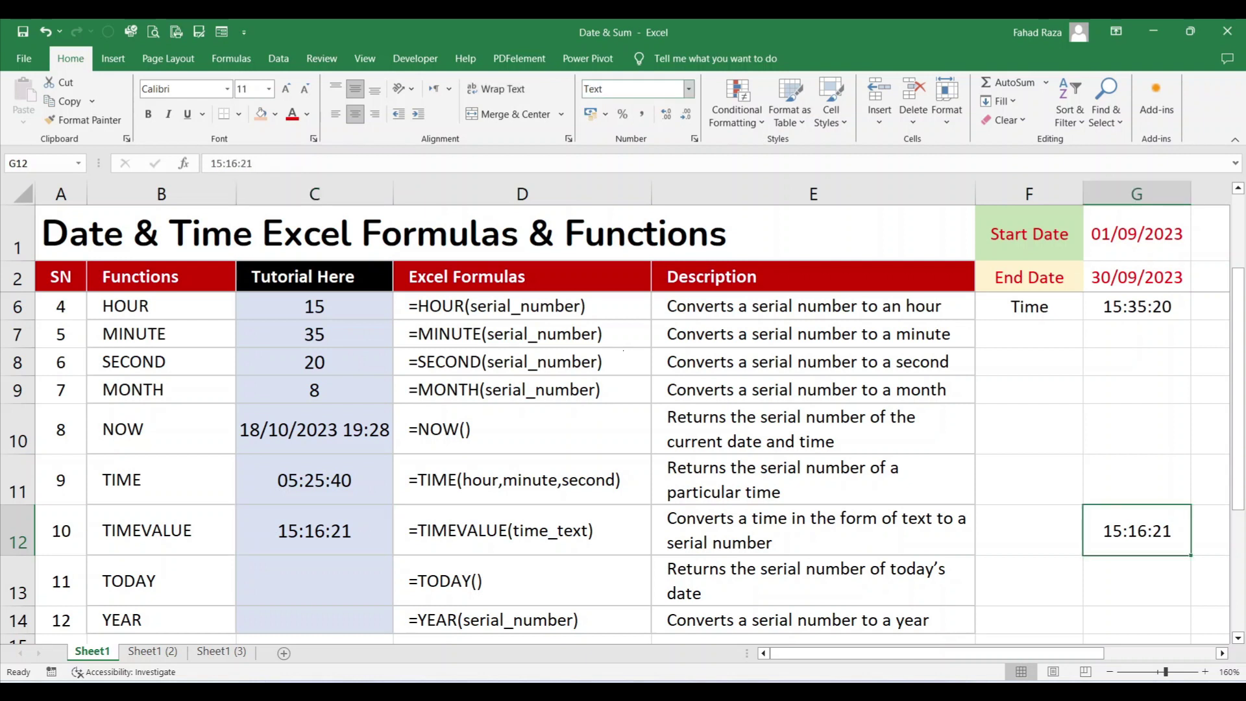
scroll(624, 454, down, 1)
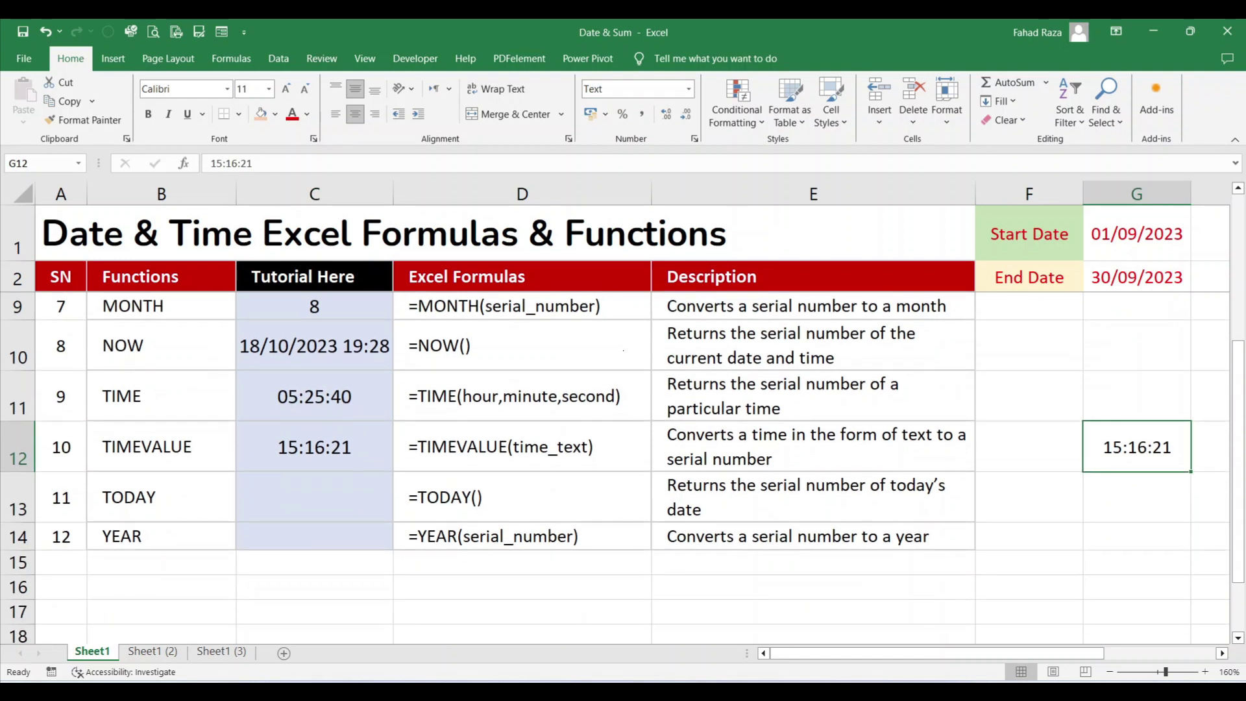
Enter =TODAY() in C13, showing 18/10/2023
click(314, 498)
text(=today()
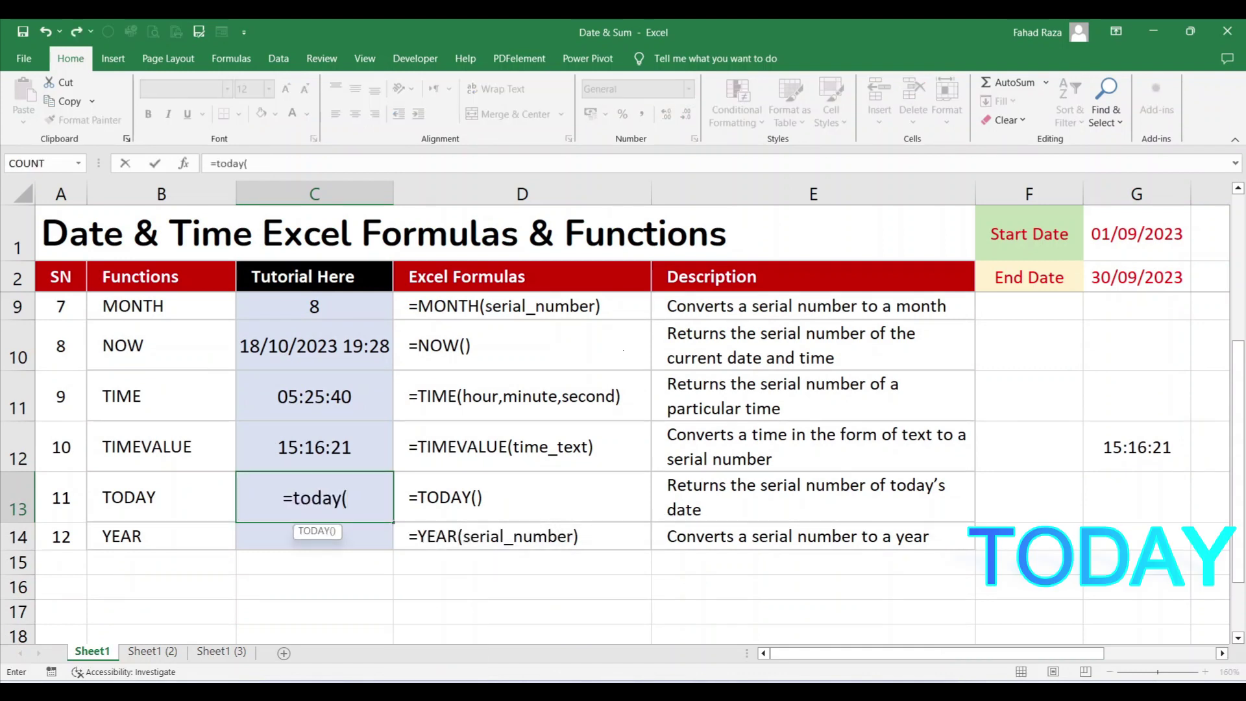
text())
key(Return)
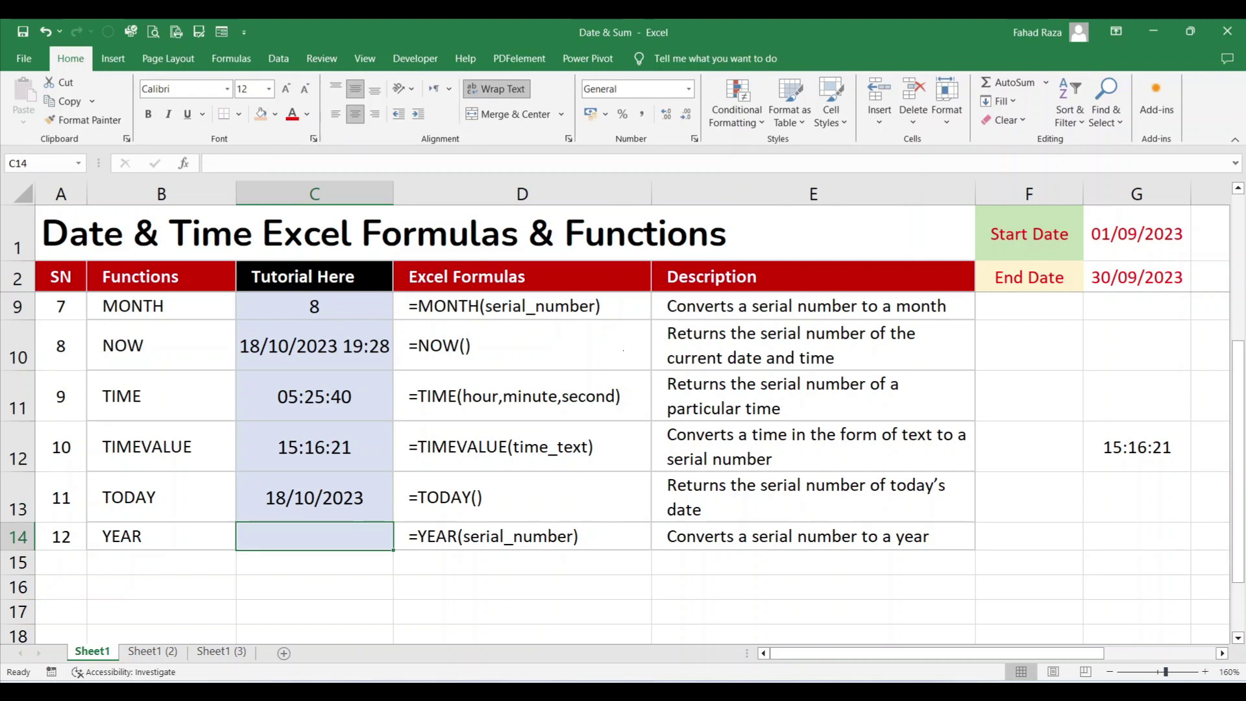
Enter =YEAR(G1) in C14 for the start date's year
text(=)
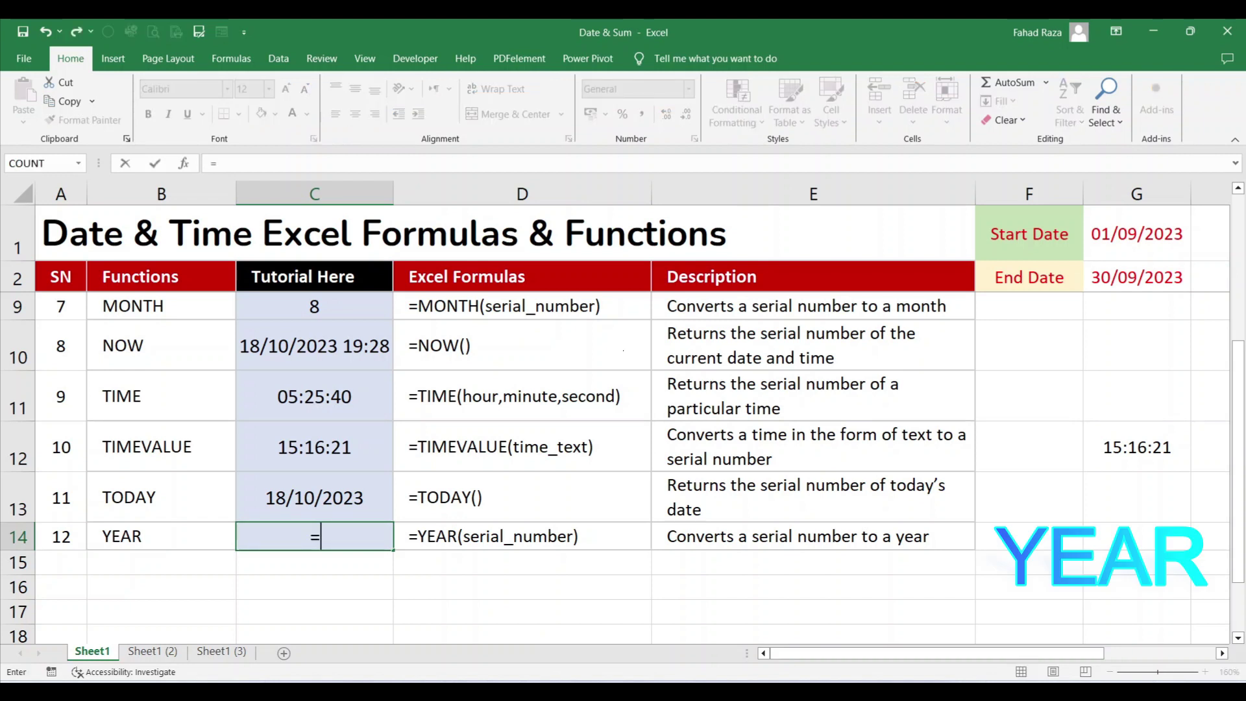
text(year()
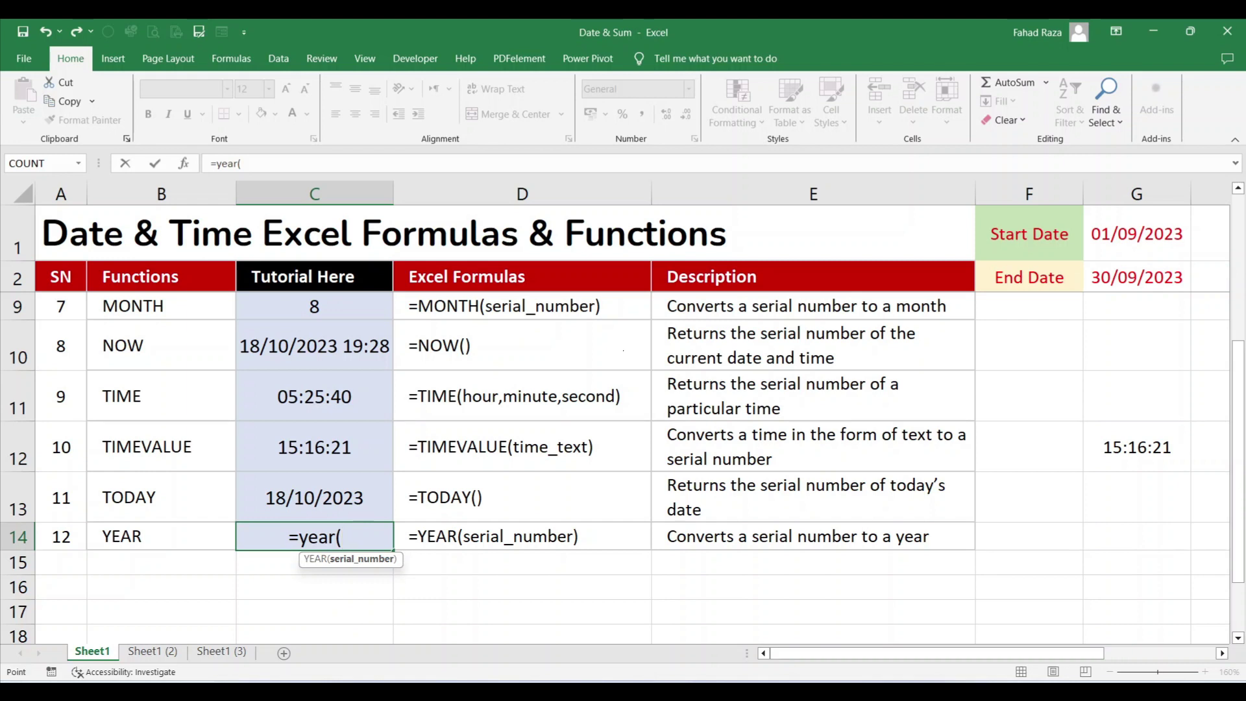
click(1137, 234)
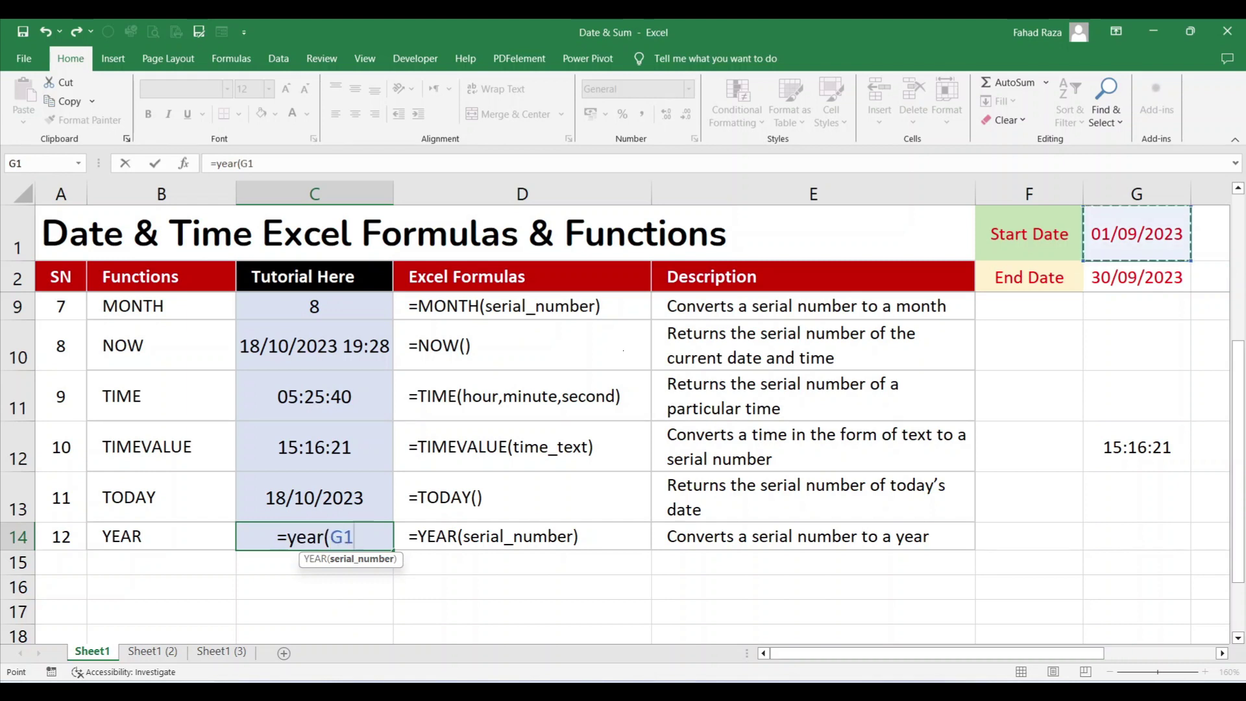
key(Return)
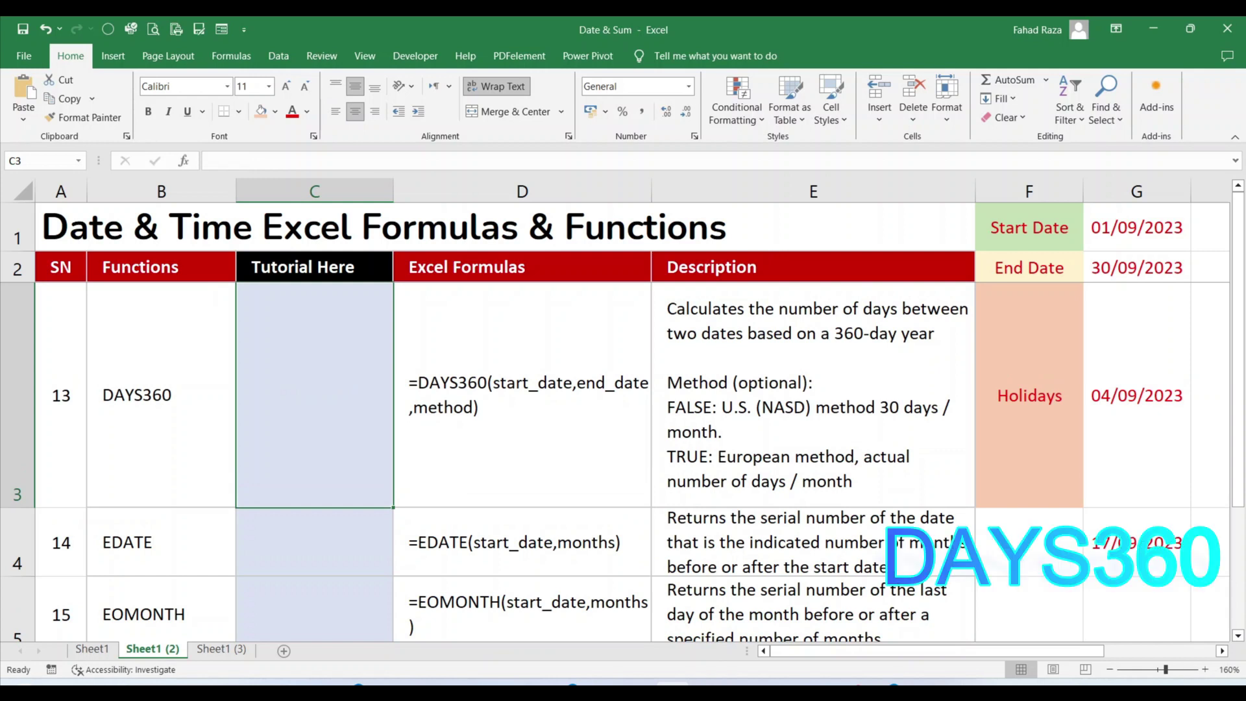
Enter =DAYS360(G1,G2,TRUE) in C3 on Sheet1 (2)
text(=DAYS)
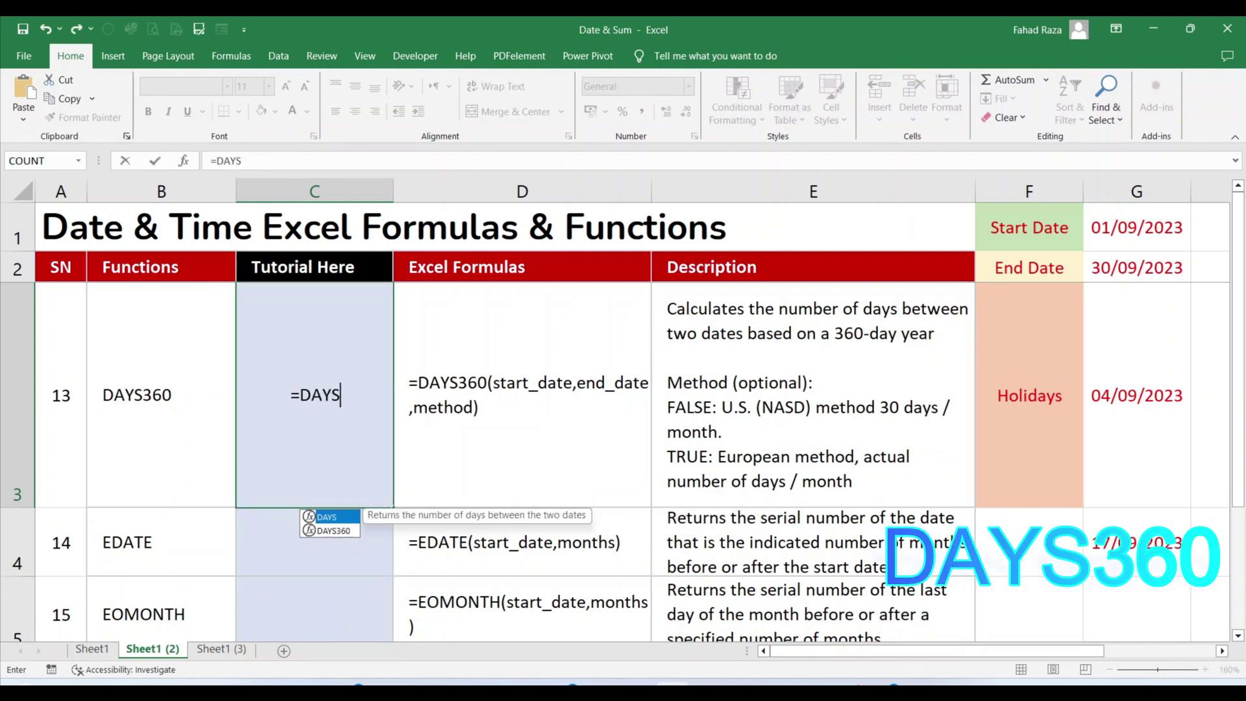
key(Escape)
text(360()
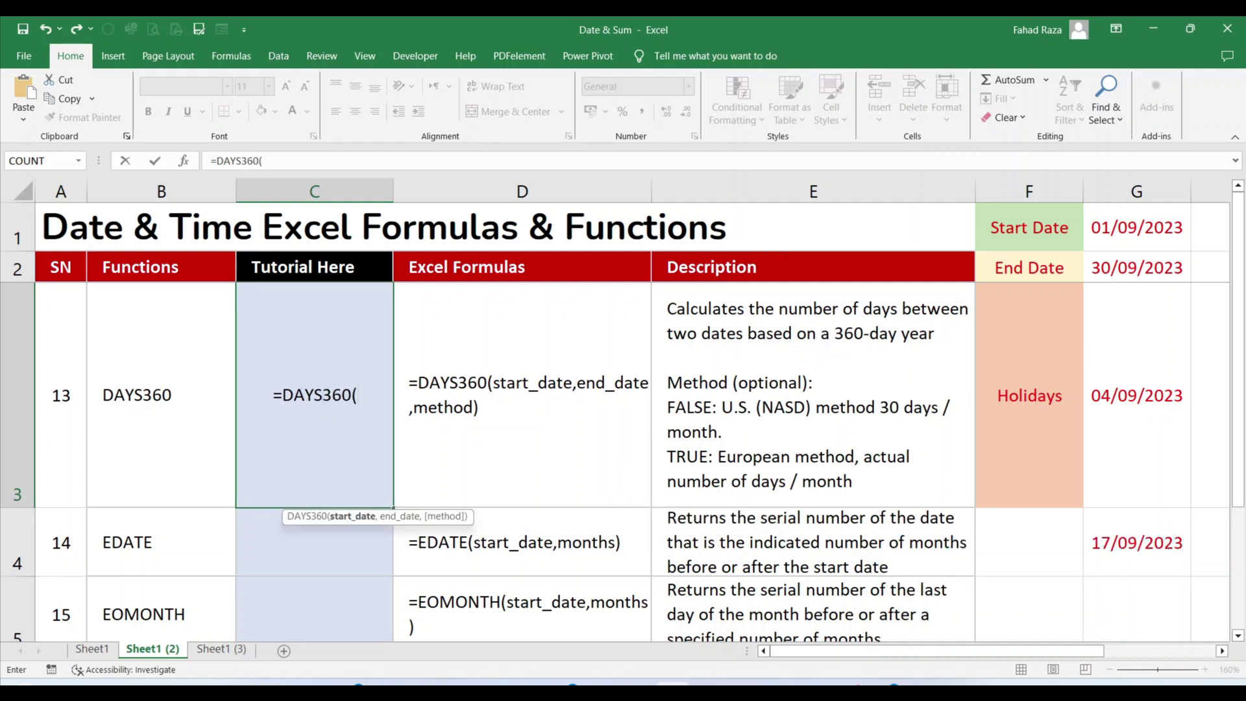
click(1137, 227)
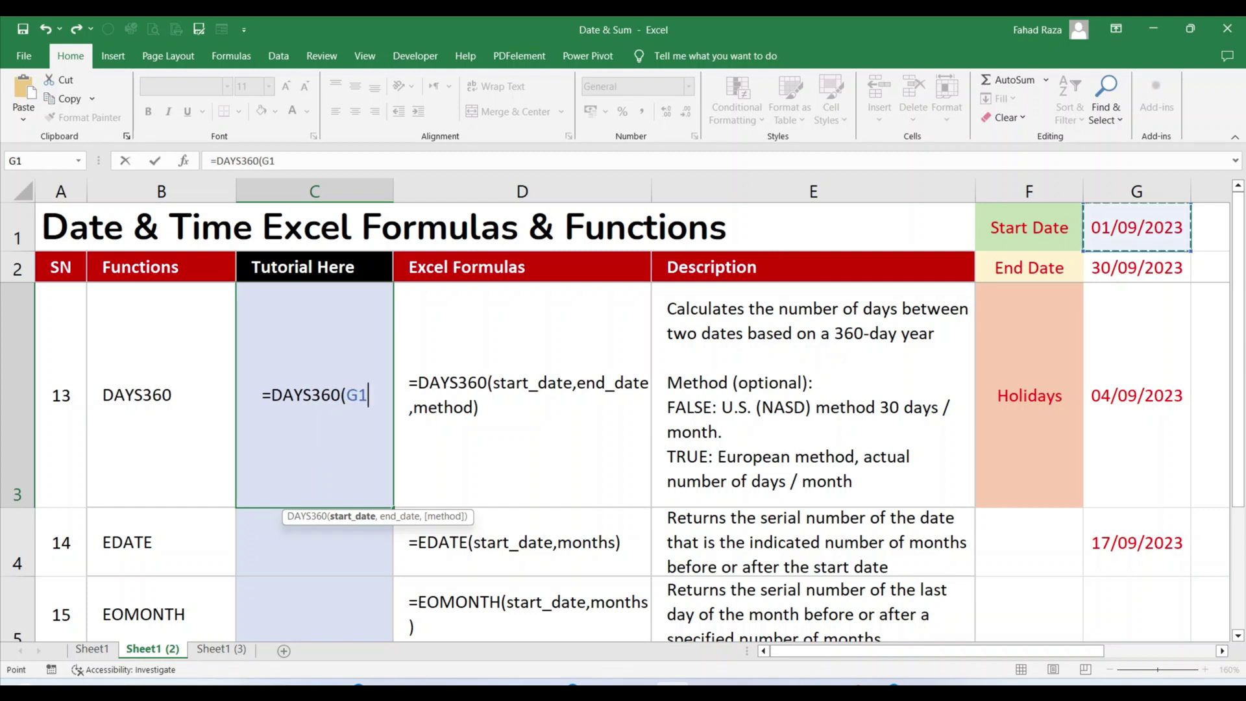
text(,)
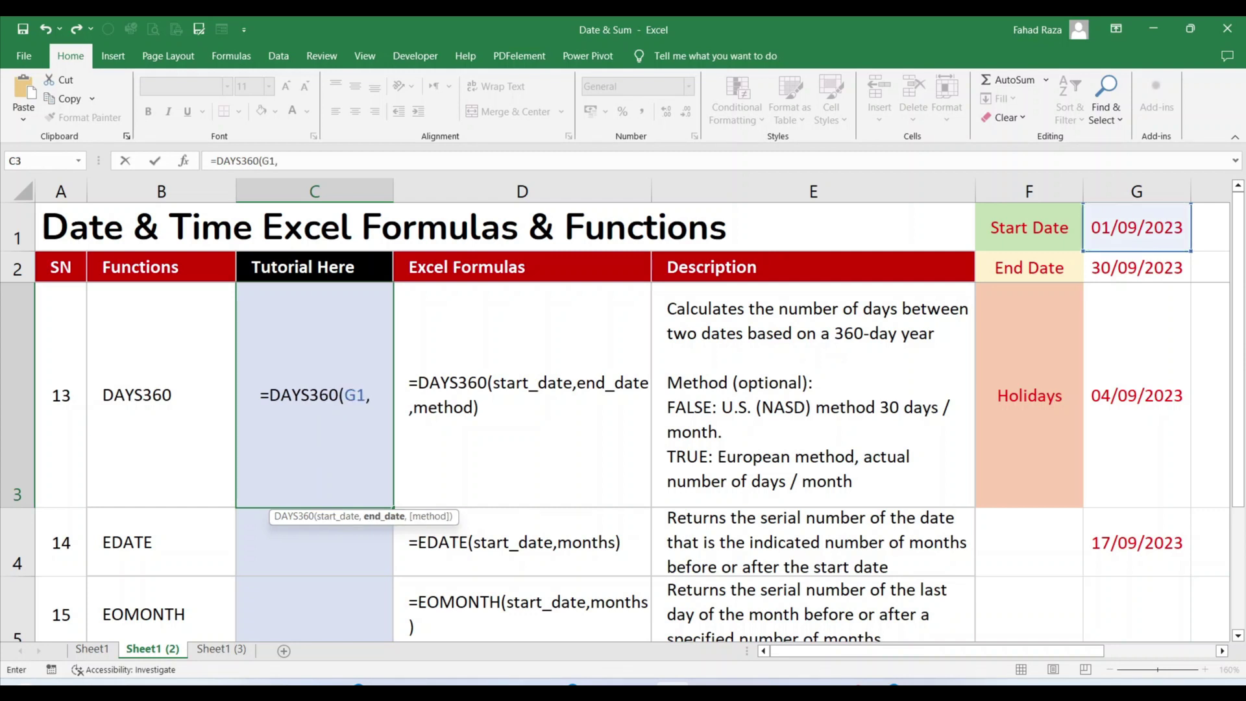
click(1137, 267)
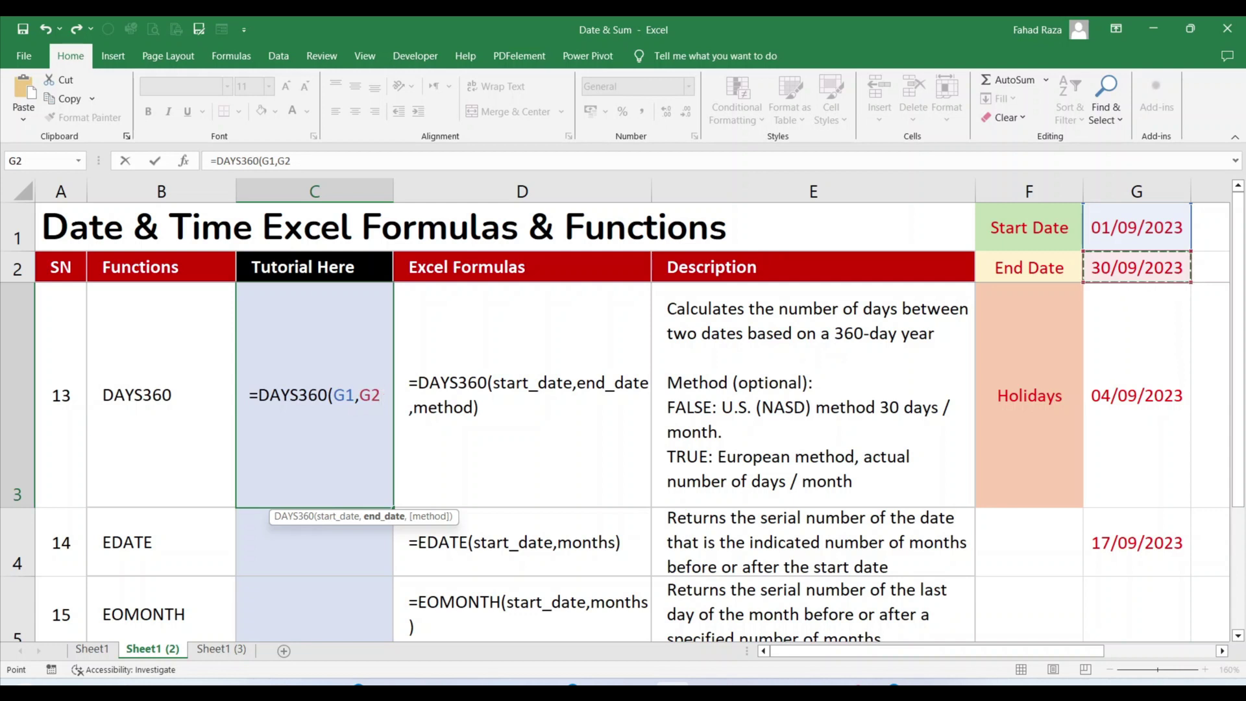
text(,)
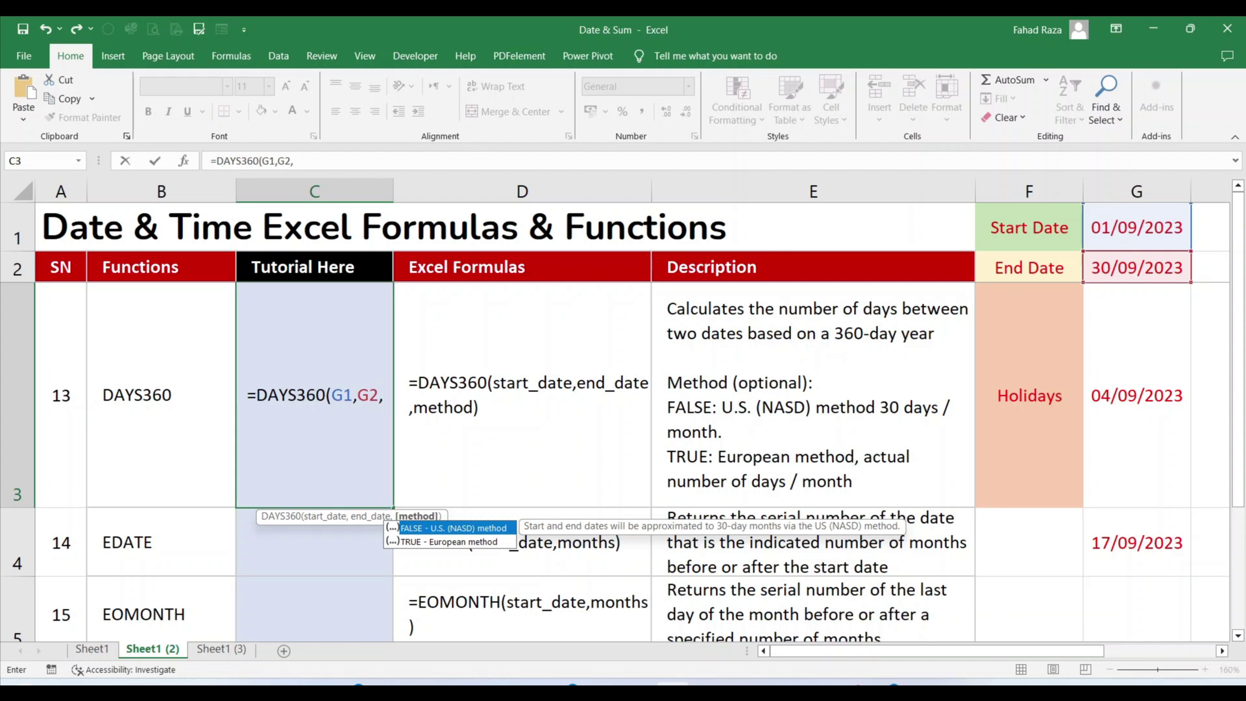
text(true))
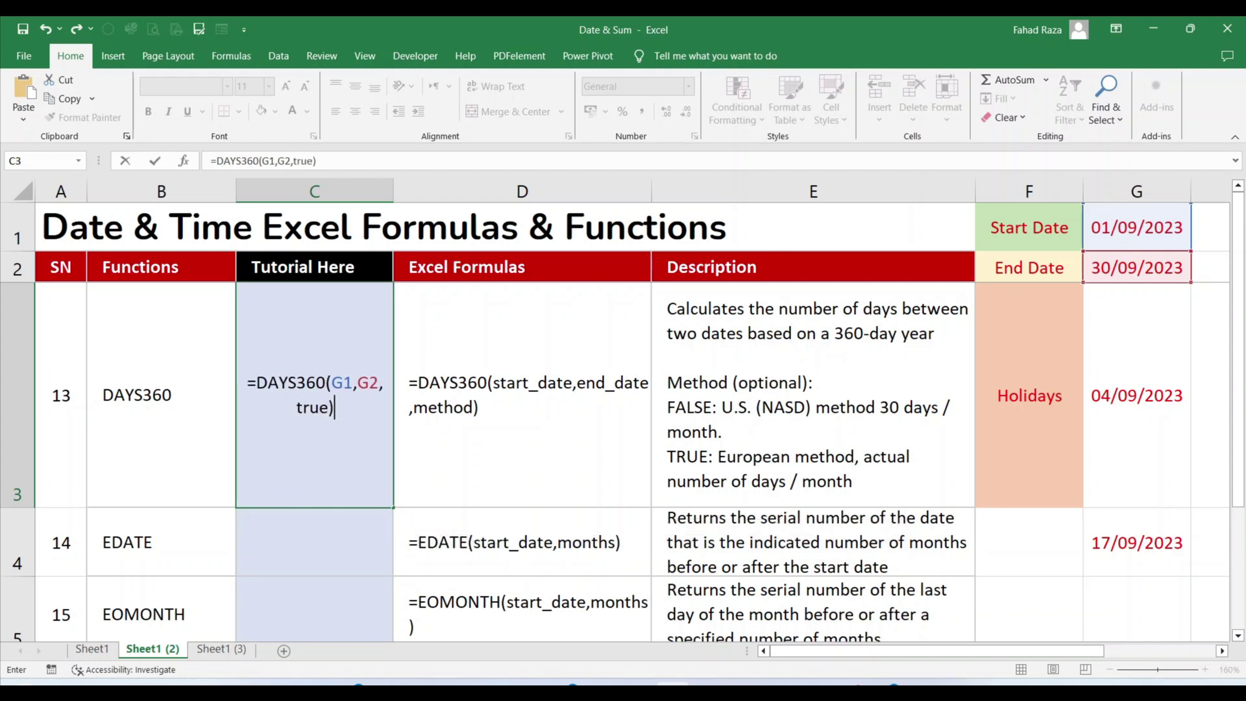
key(Return)
key(Up)
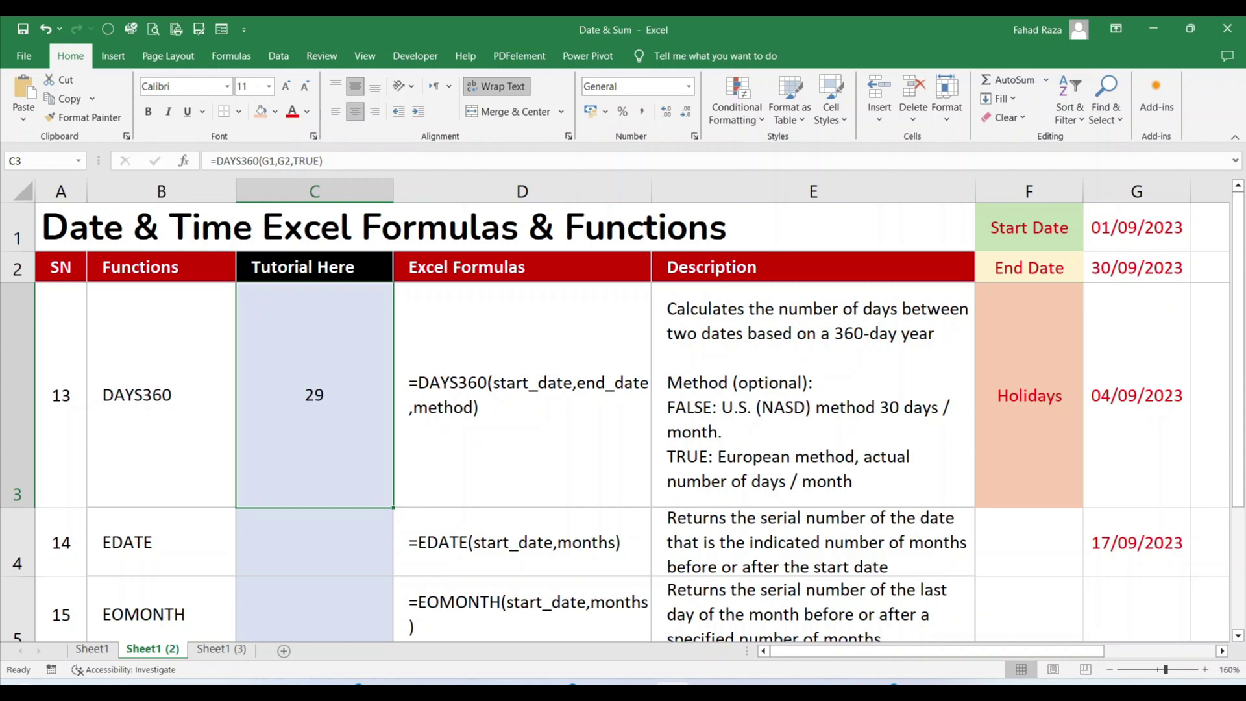
Change the method argument to FALSE so DAYS360 returns 29
double_click(325, 407)
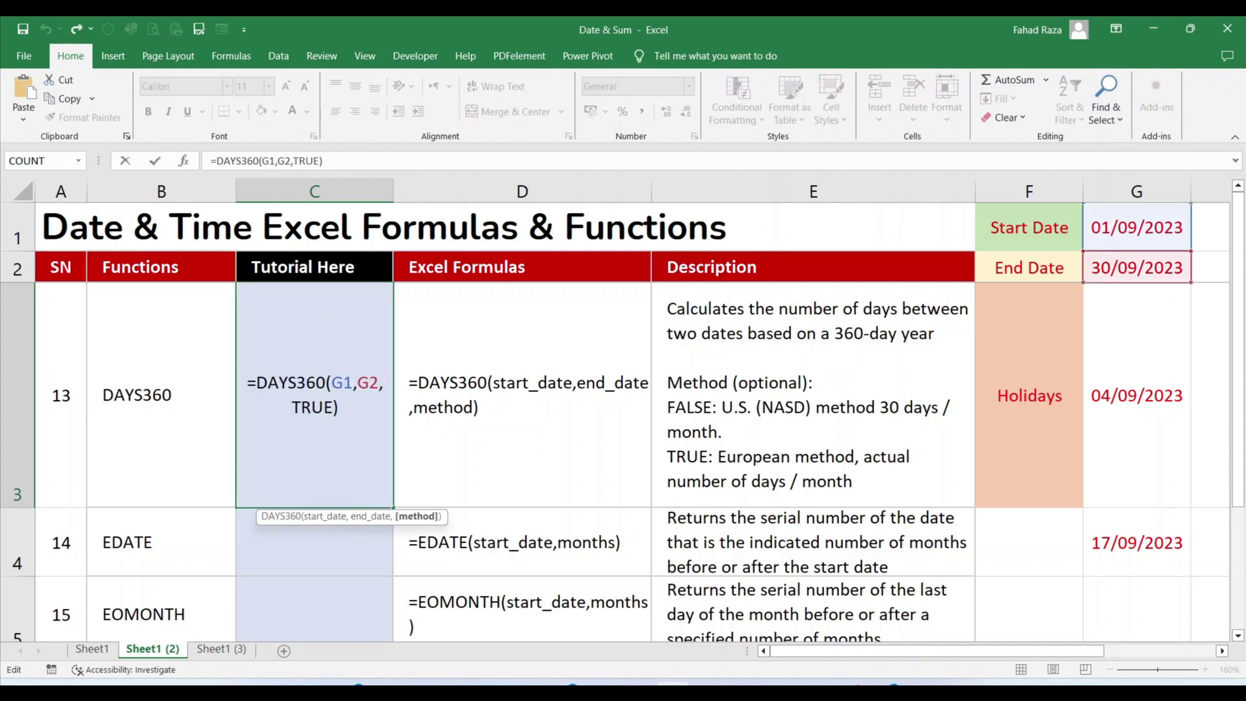
key(Right)
key(shift+Left)
key(shift+Left)
key(shift+Left)
key(shift+Left)
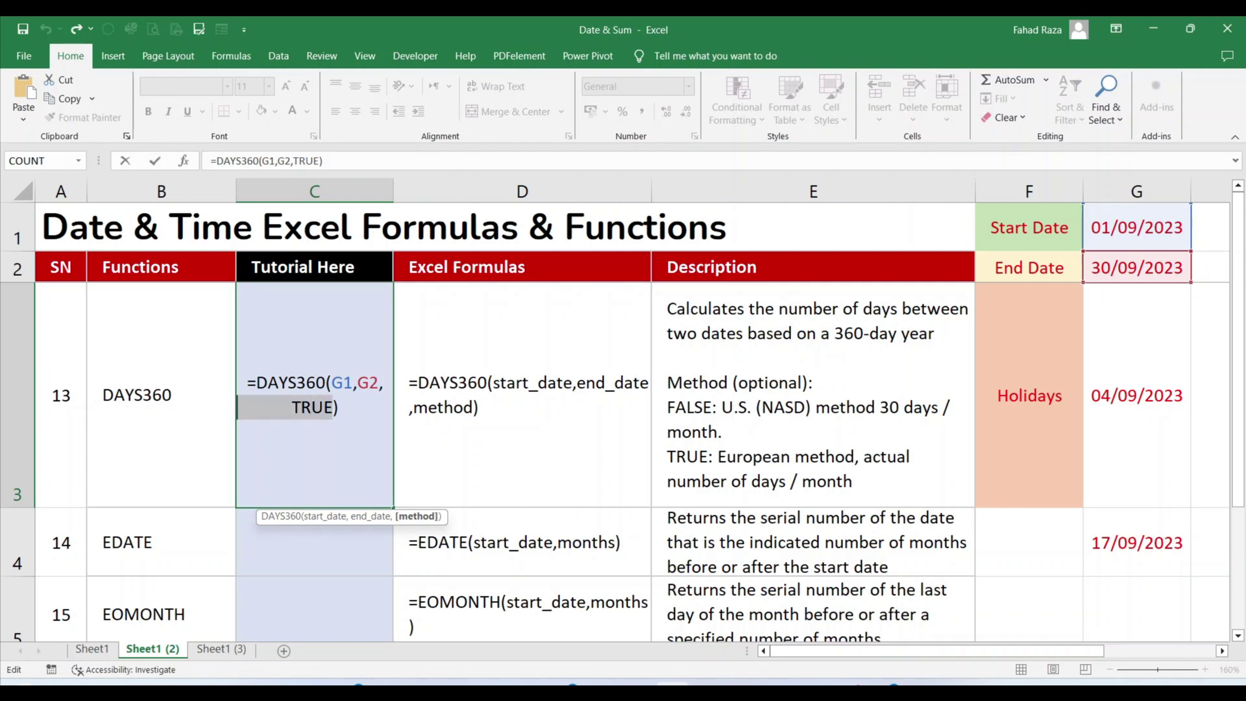
text(false)
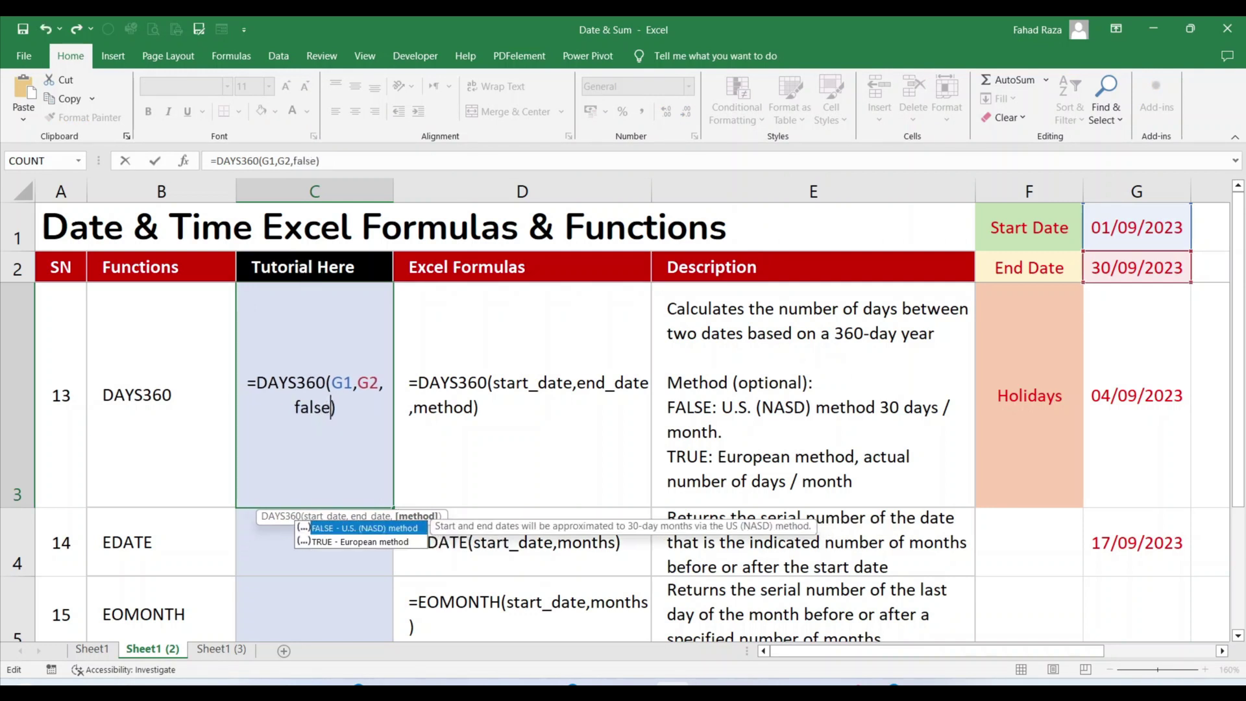
key(Return)
key(Up)
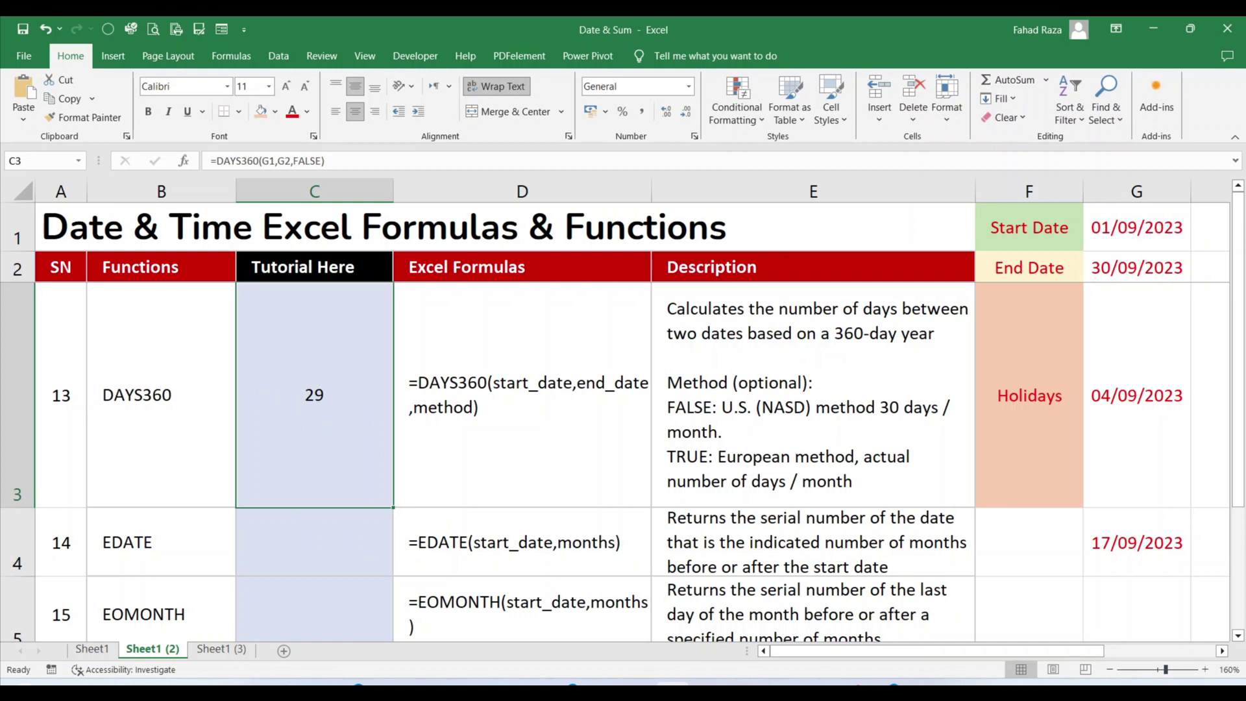
Enter =EDATE(G1,2) in C4 to shift the start date by 2 months
click(315, 542)
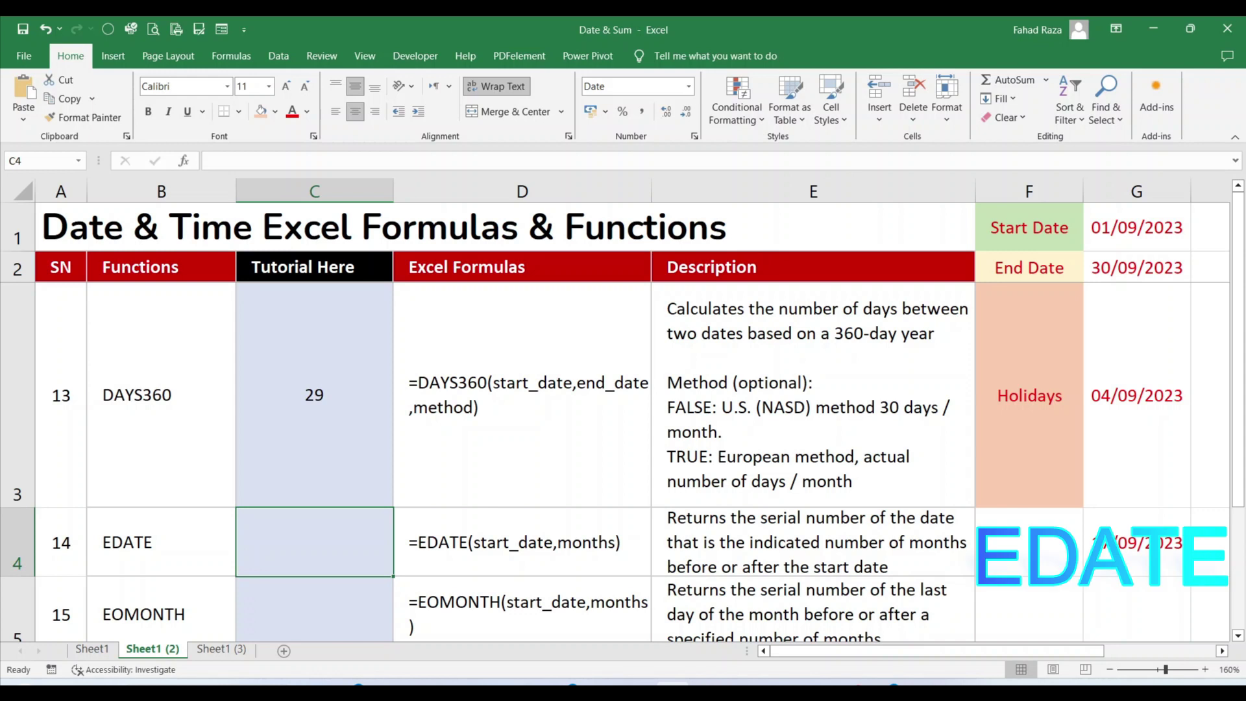
scroll(623, 416, down, 2)
scroll(623, 416, down, 1)
scroll(624, 416, up, 3)
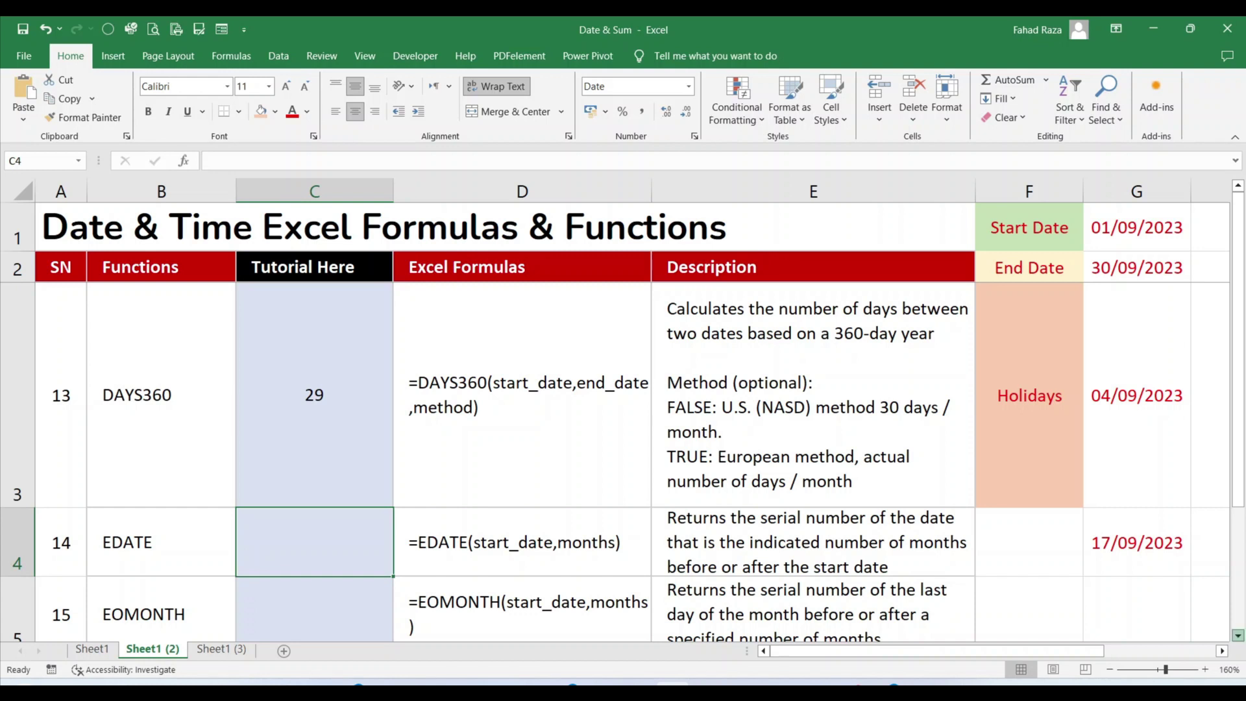
scroll(623, 430, down, 1)
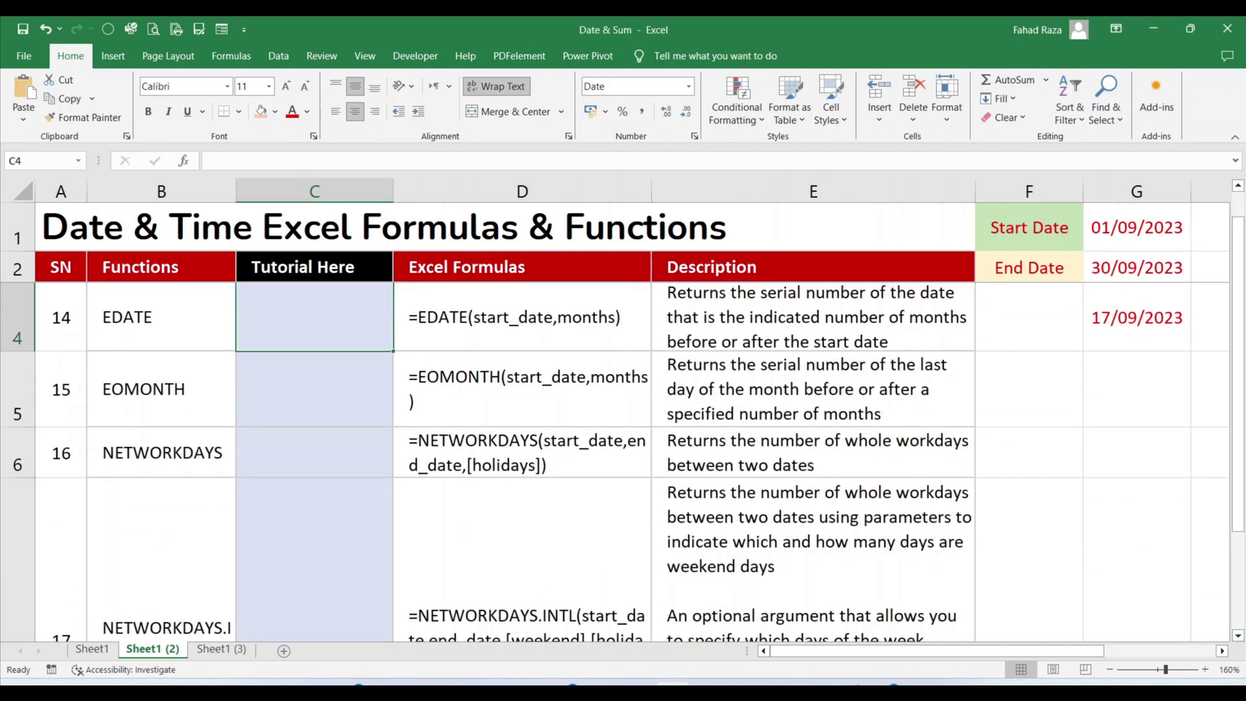
key(F2)
text(=EDATE()
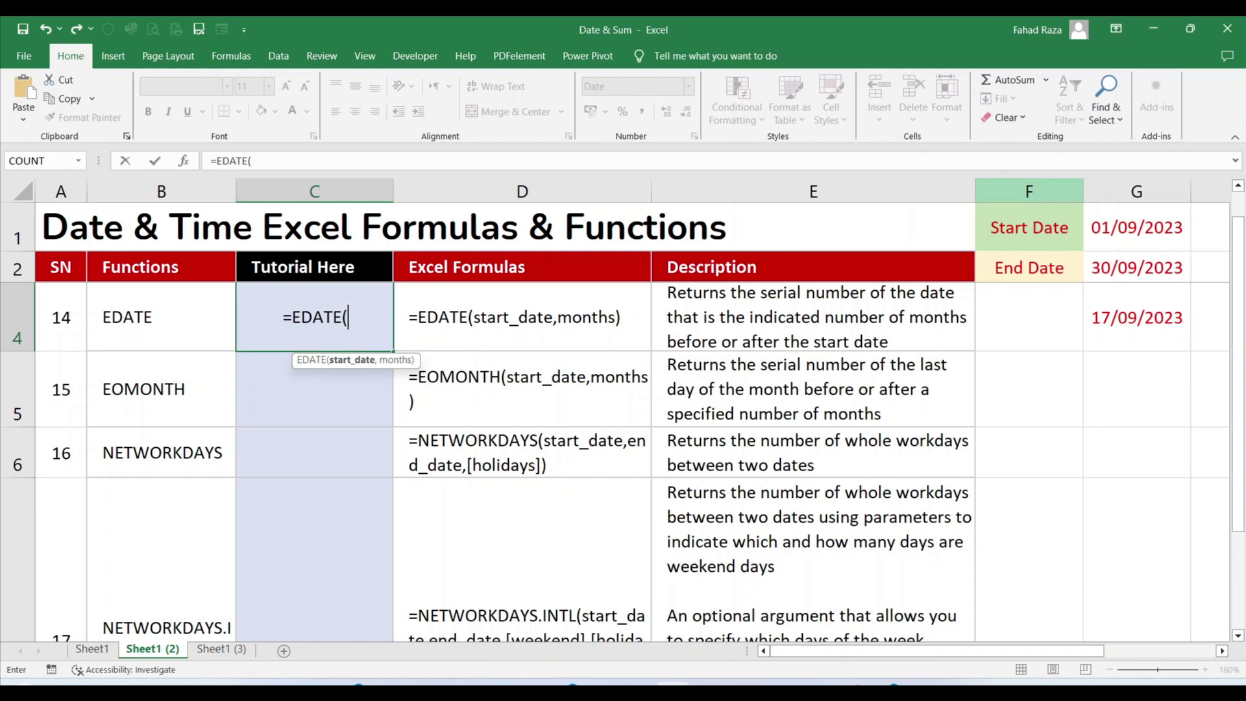
click(1136, 227)
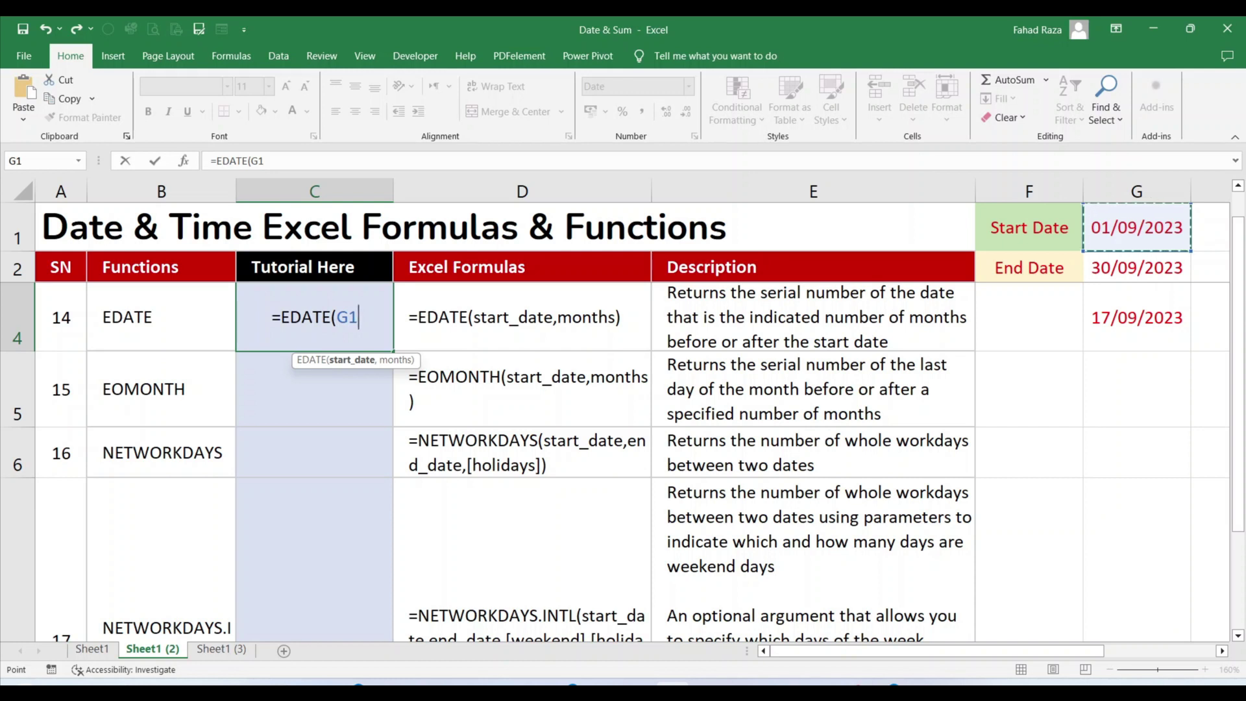
text(,)
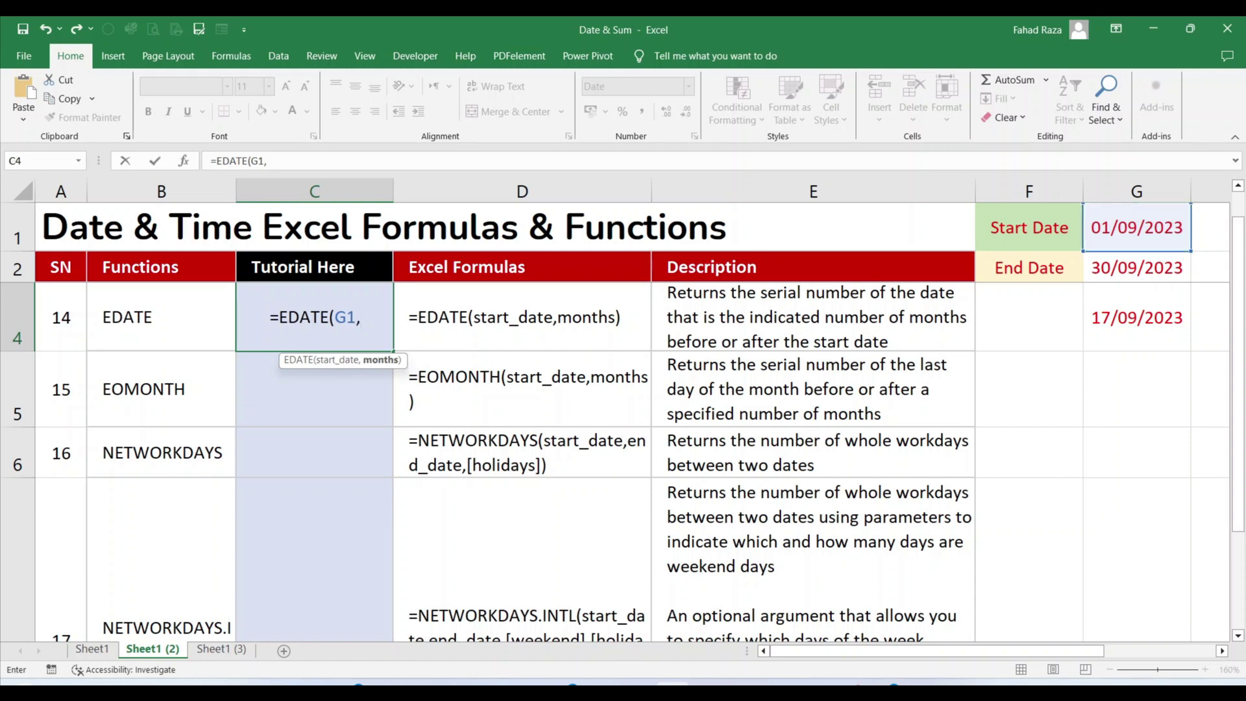
text(2))
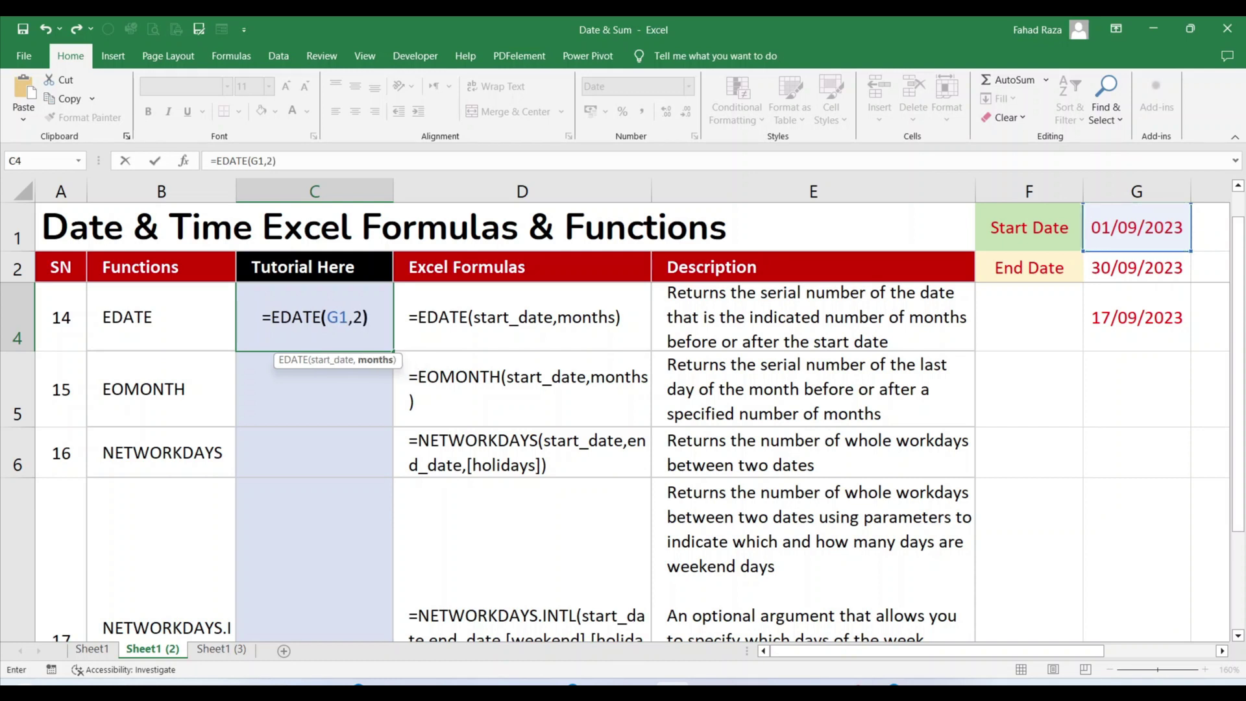
key(Return)
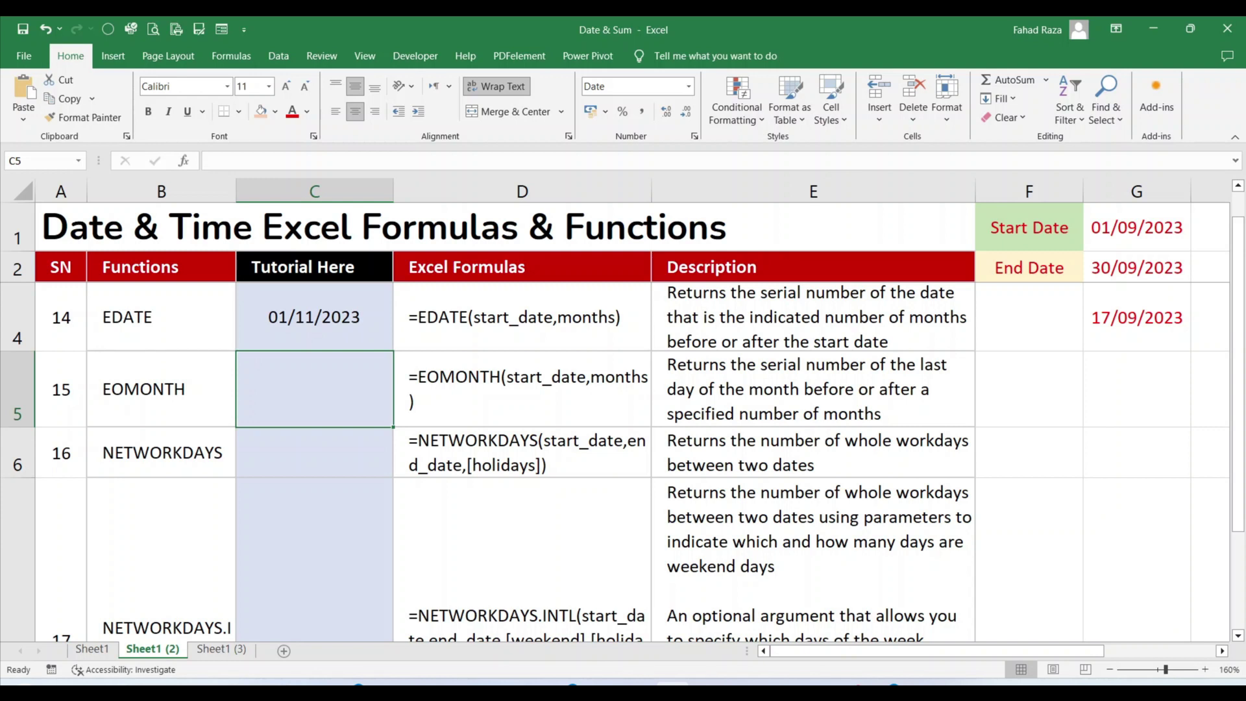
Change the months argument to 3 so C4 shows 01/12/2023
click(314, 317)
double_click(312, 317)
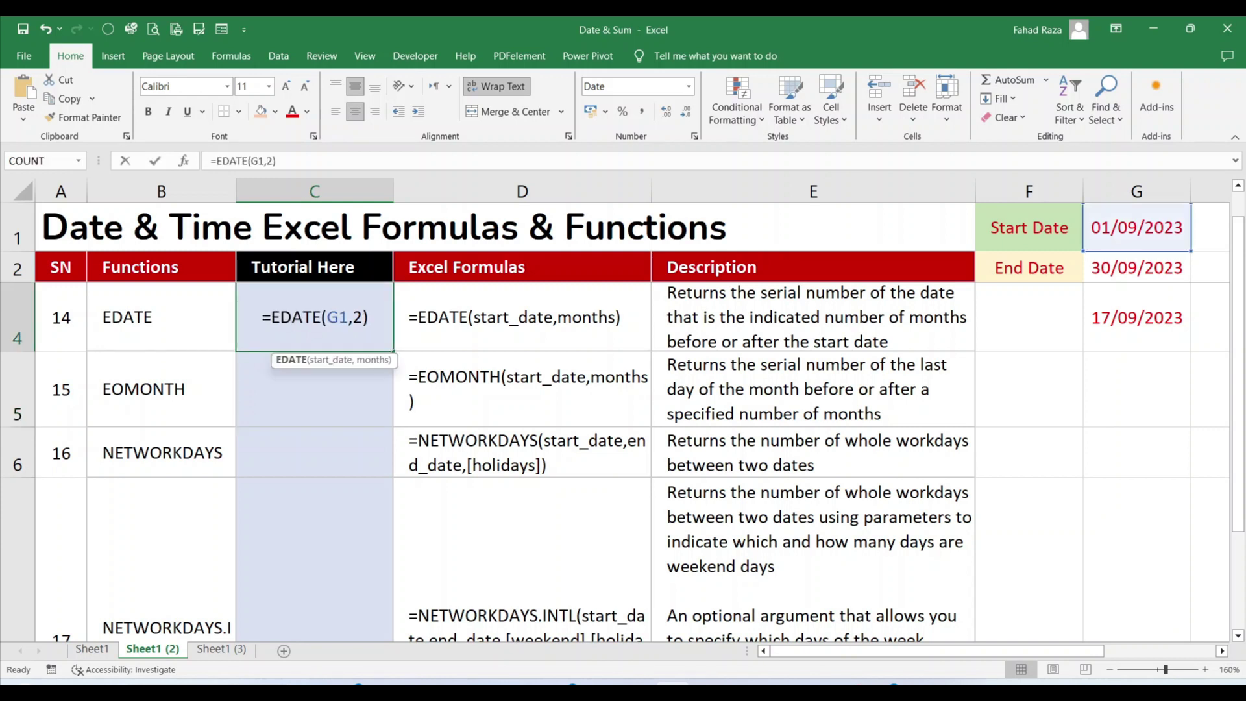
double_click(359, 316)
text(3)
key(Return)
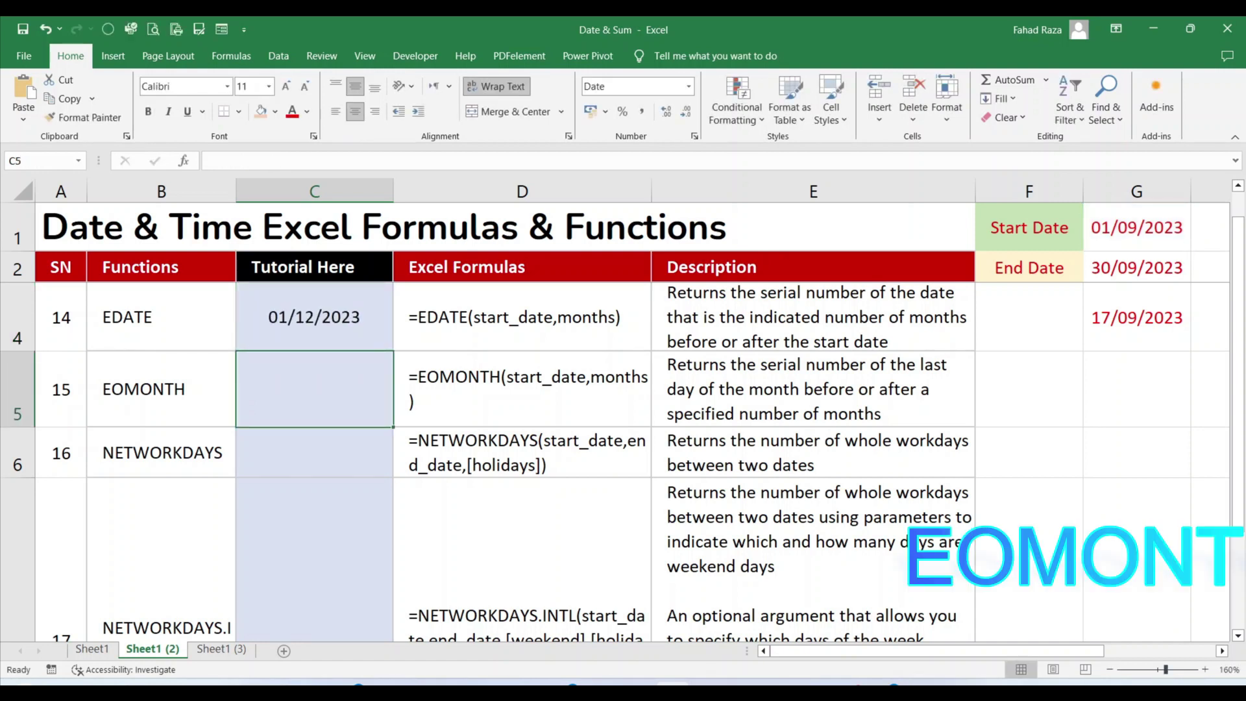
Enter =EOMONTH(G1,2) in C5, returning the month-end 30/11/2023
text(=EOMONTH)
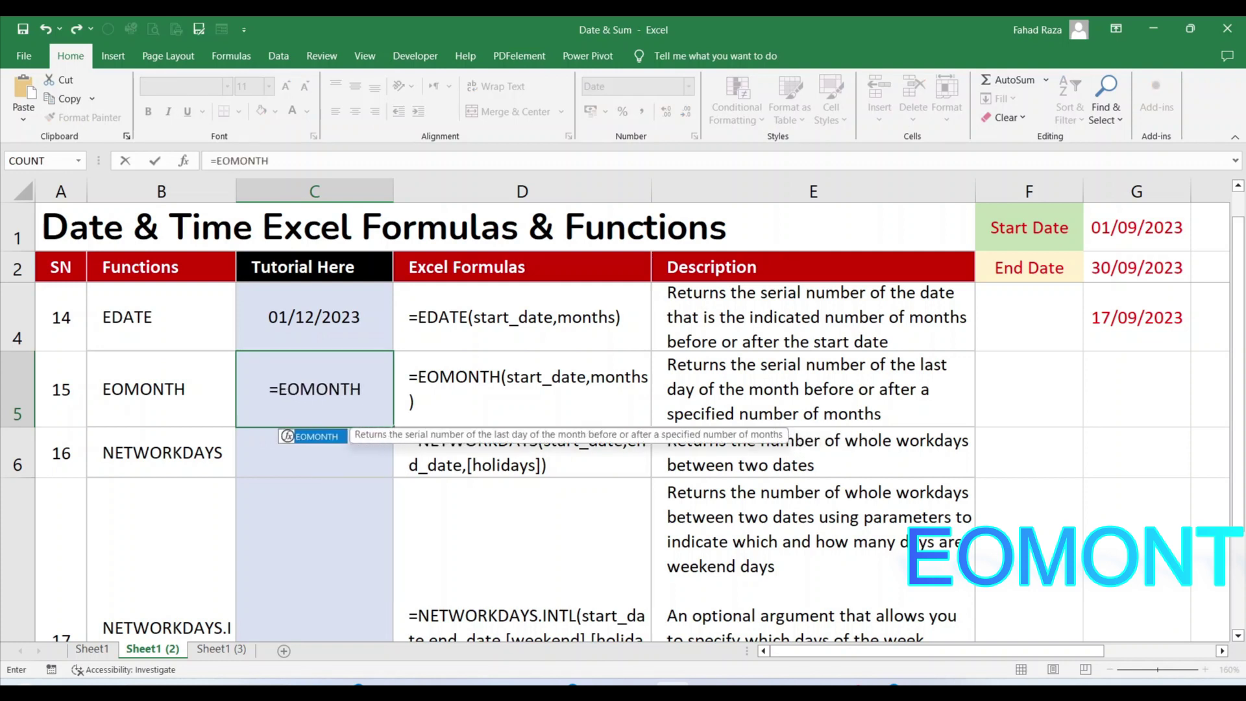
text(()
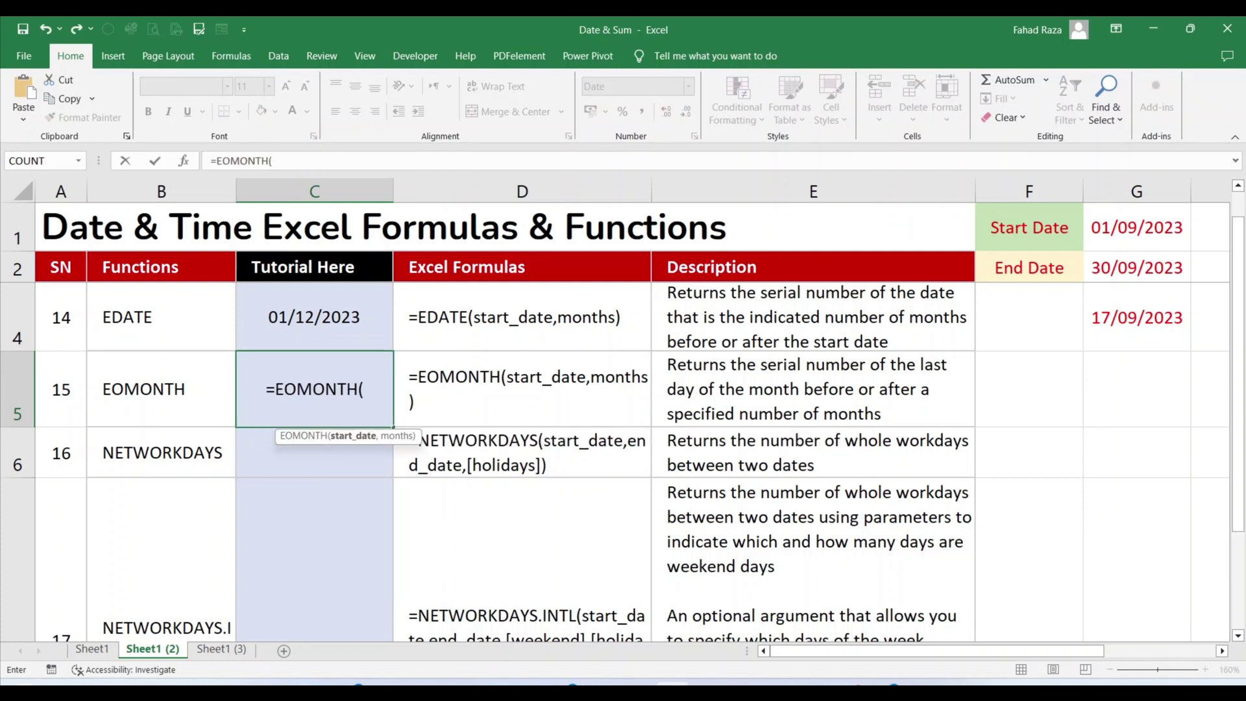
click(1137, 228)
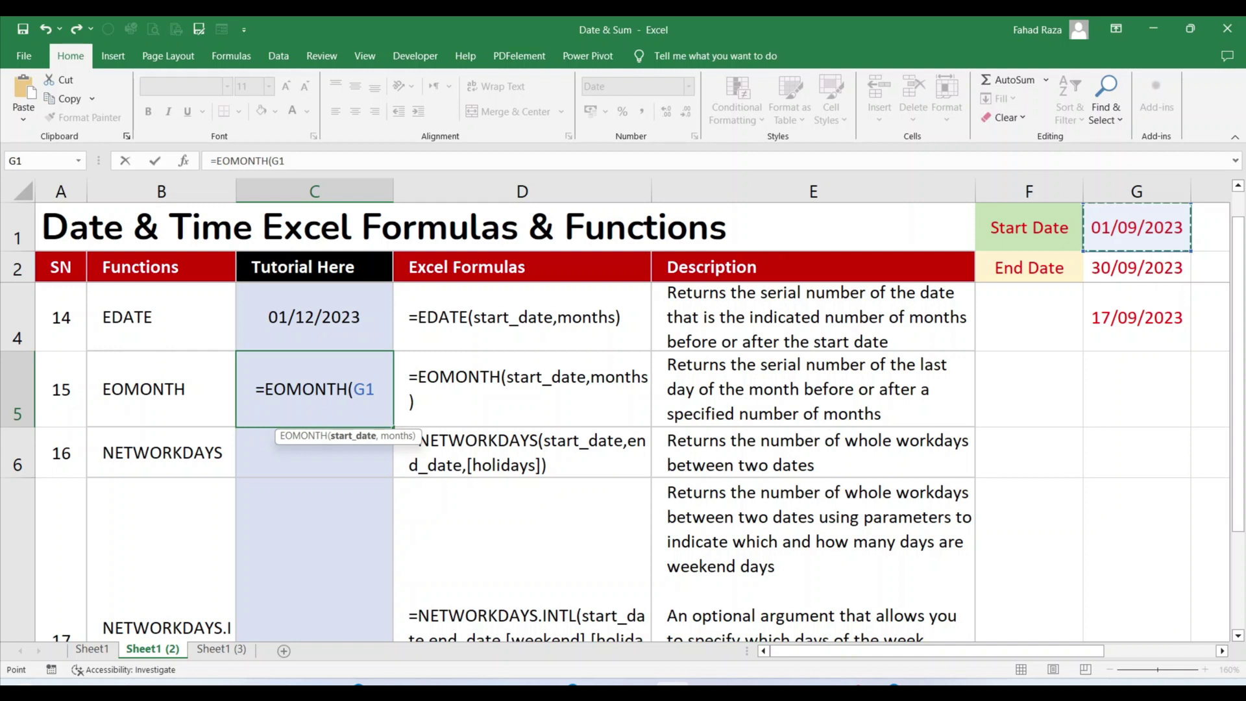
text(,)
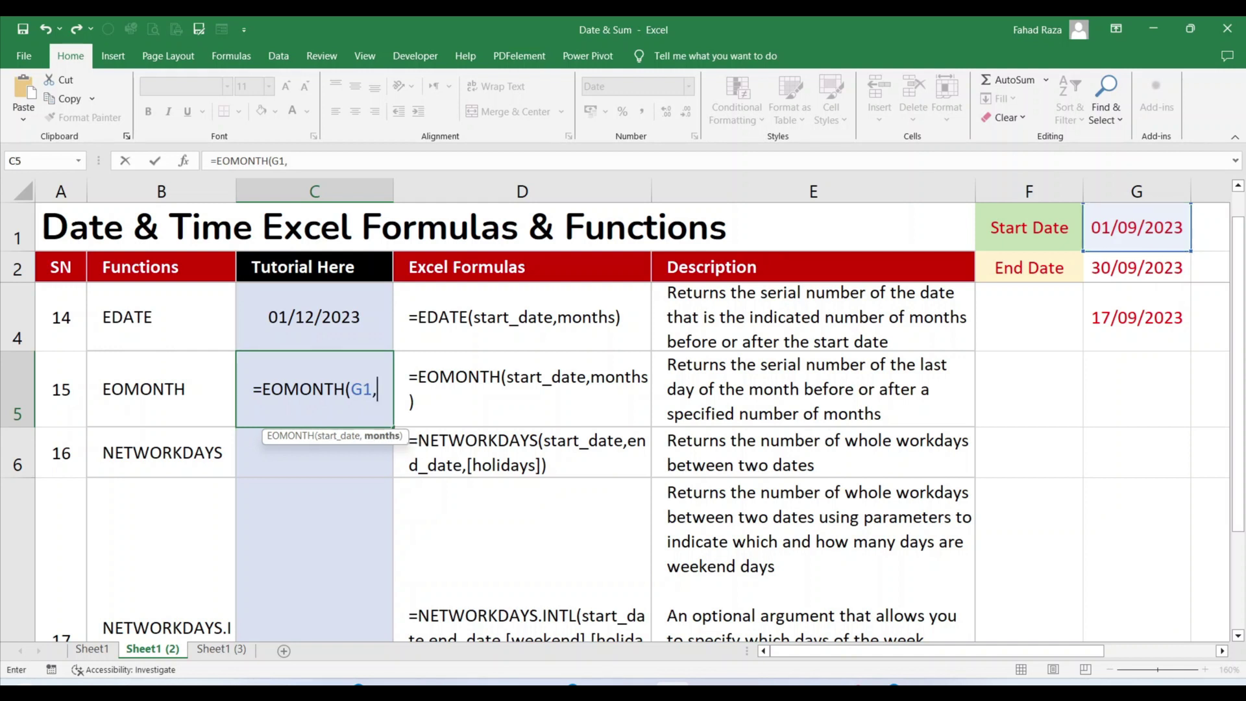
text(2))
key(Return)
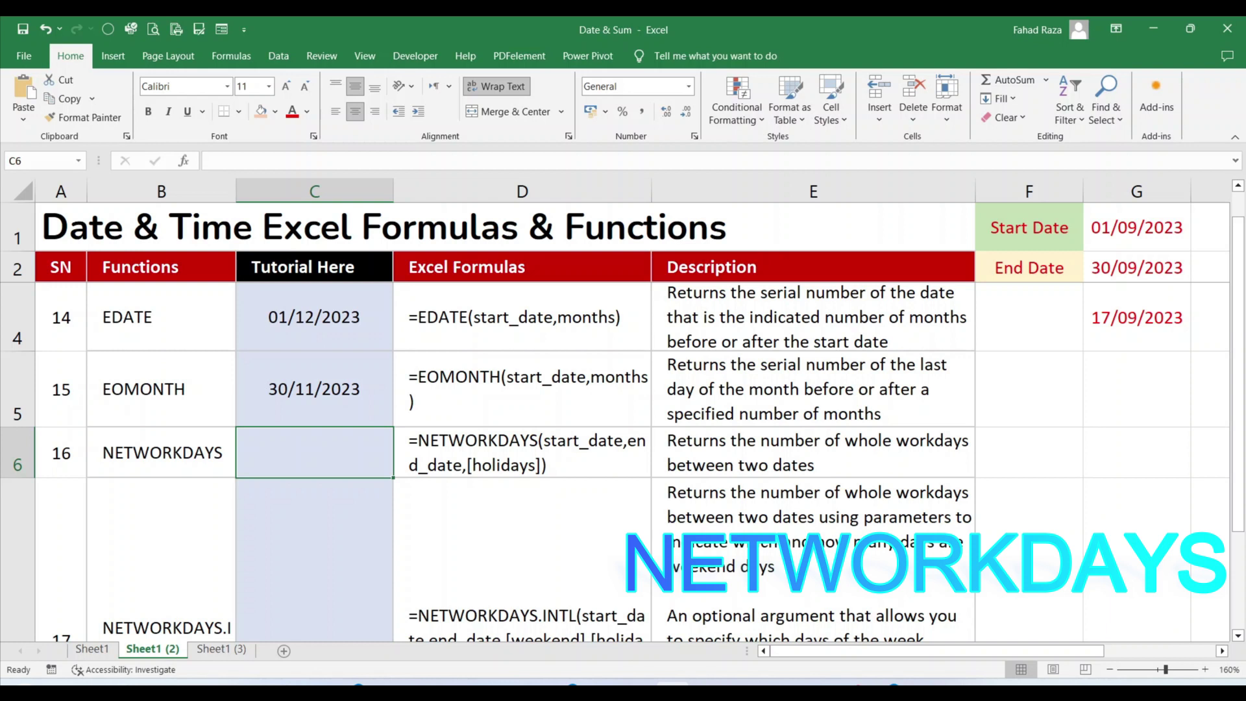
Enter =NETWORKDAYS(G1,G2,G3) in C6, giving 20 workdays excluding the holiday
text(=)
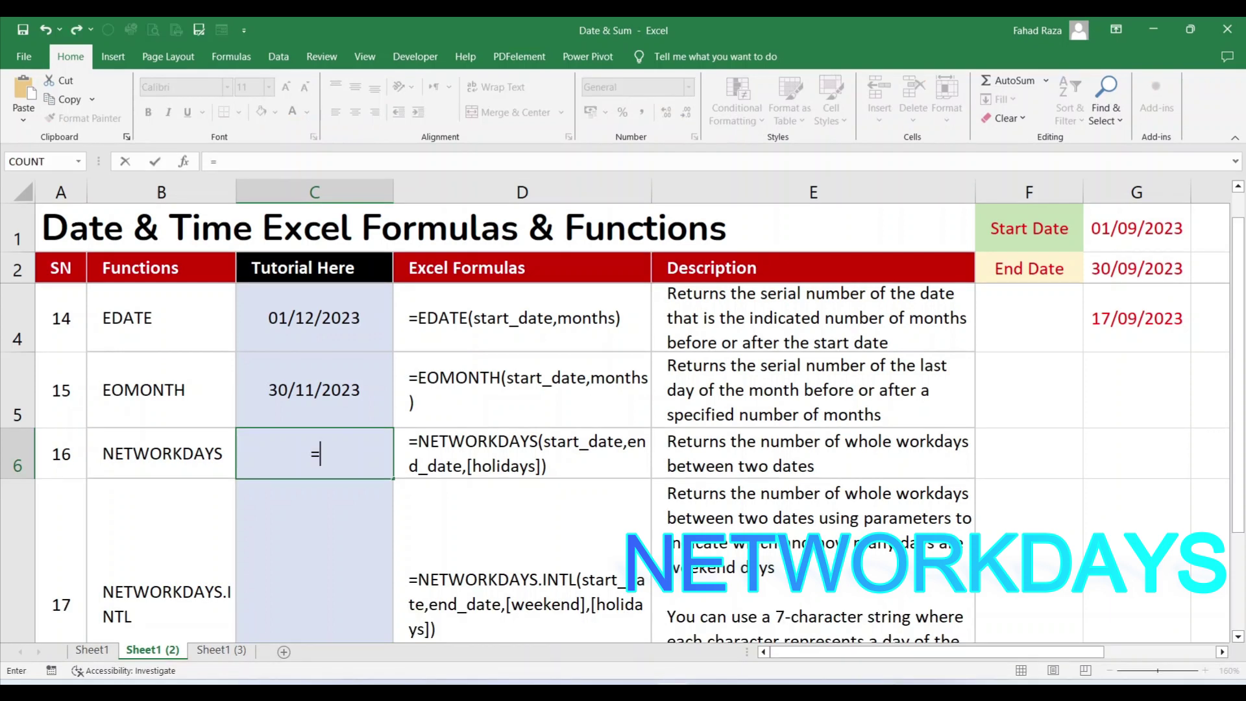
text(NETWORKD)
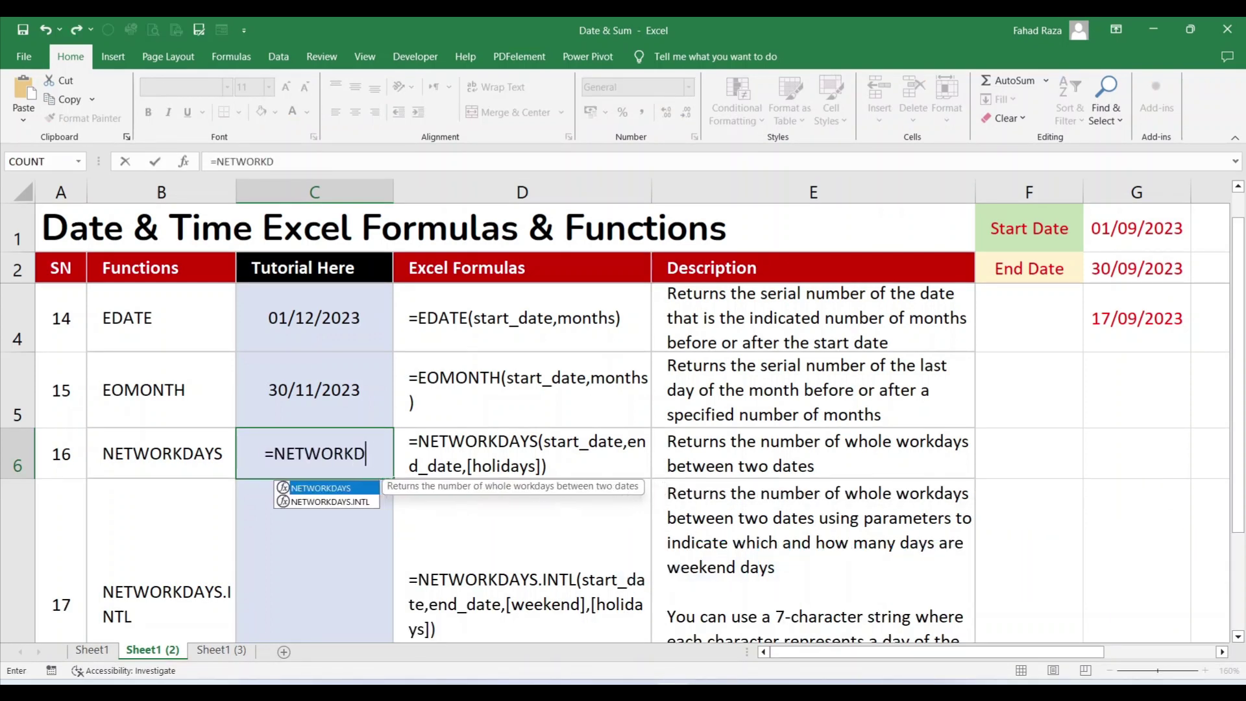
text(AYS()
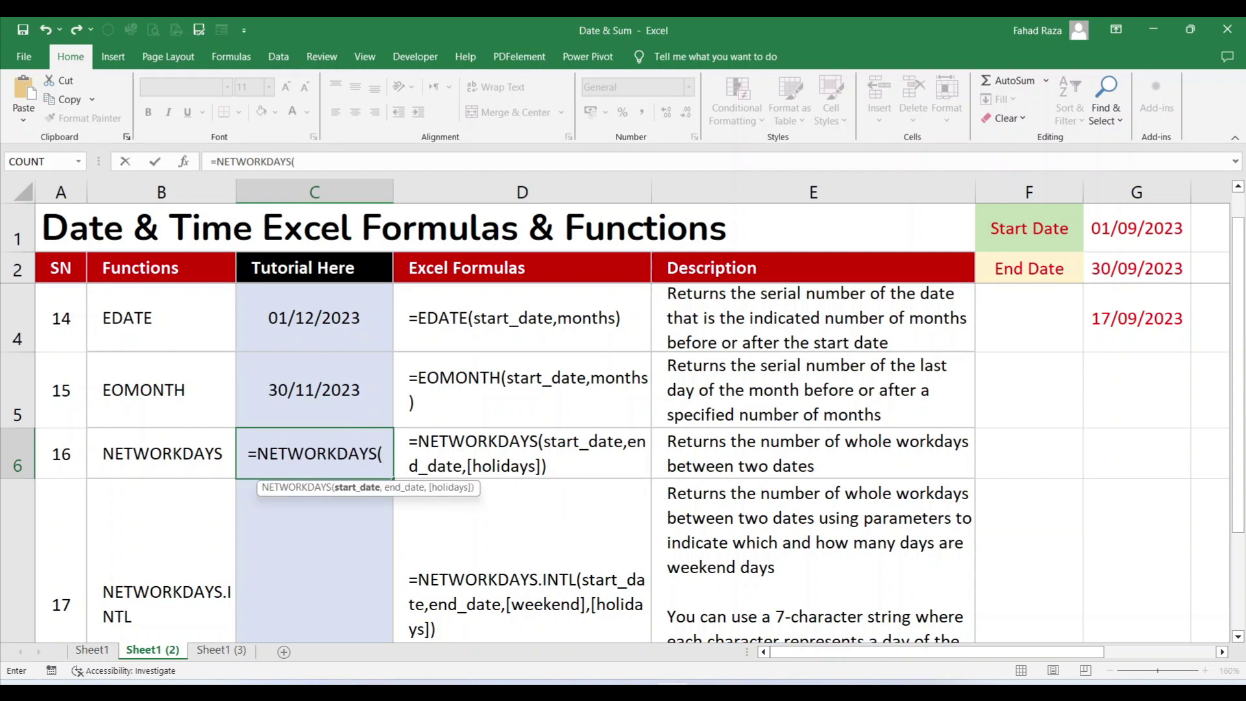
click(1137, 228)
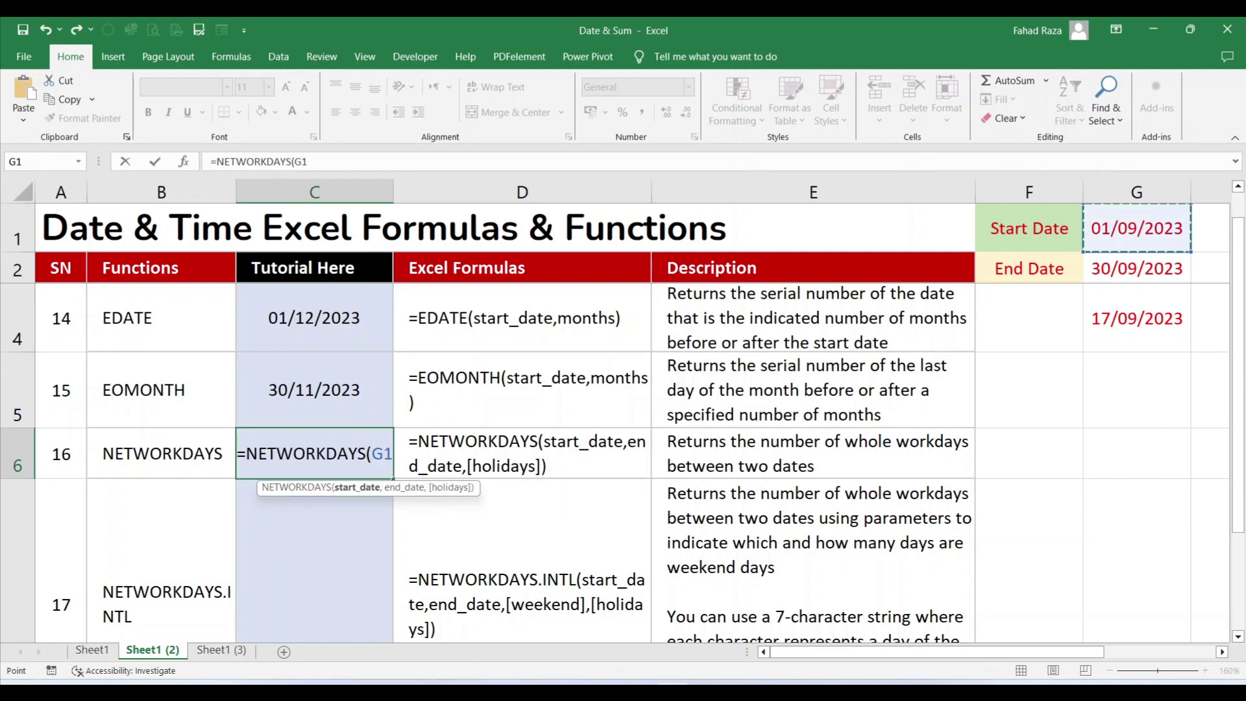
text(,)
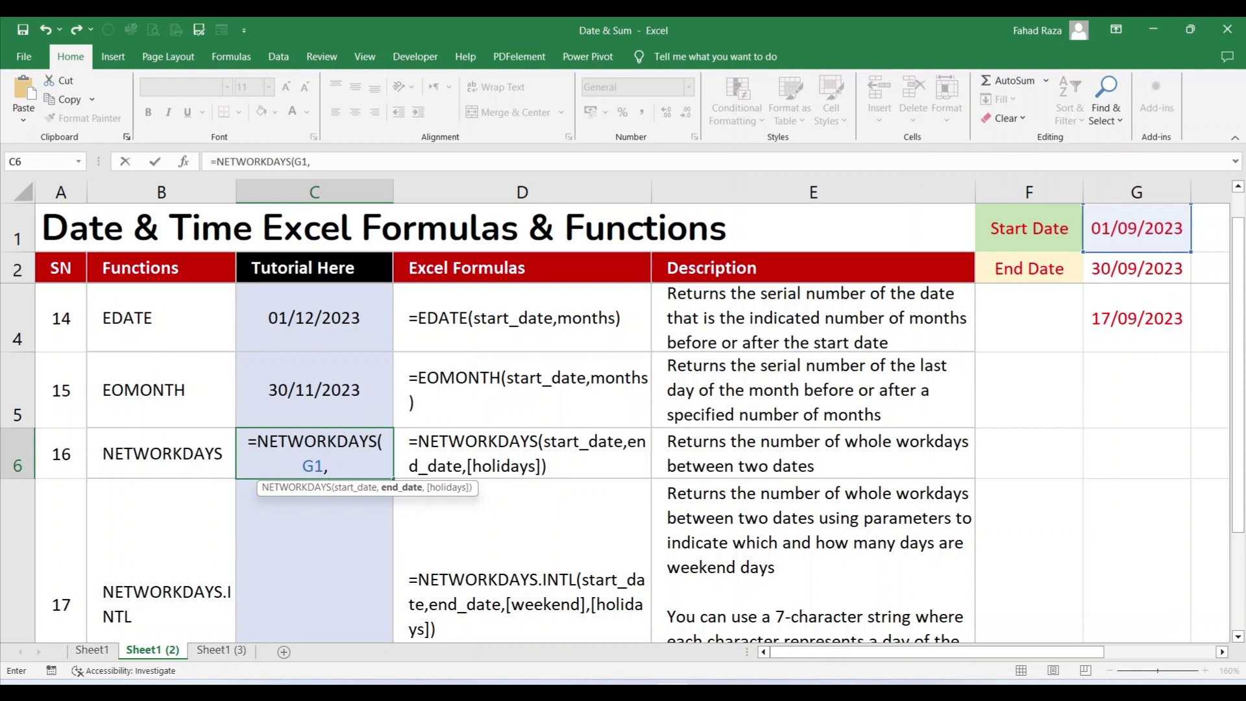
click(1137, 268)
text(,)
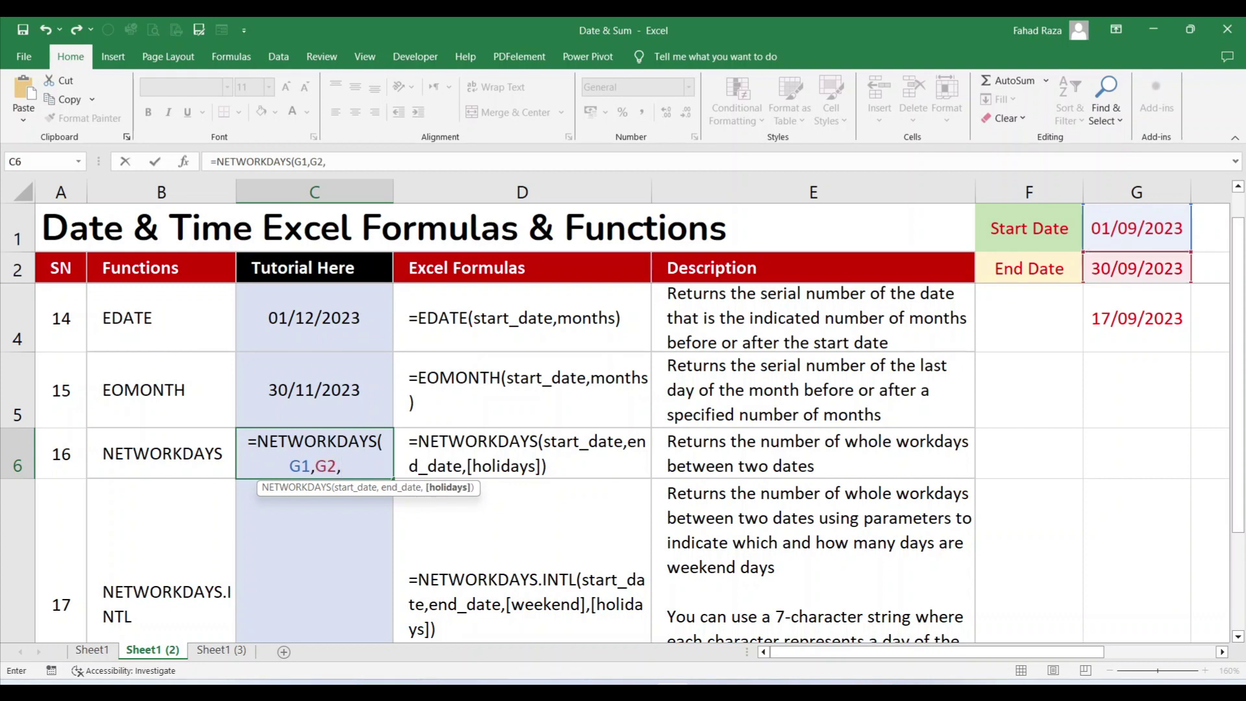
scroll(650, 396, up, 1)
click(1137, 396)
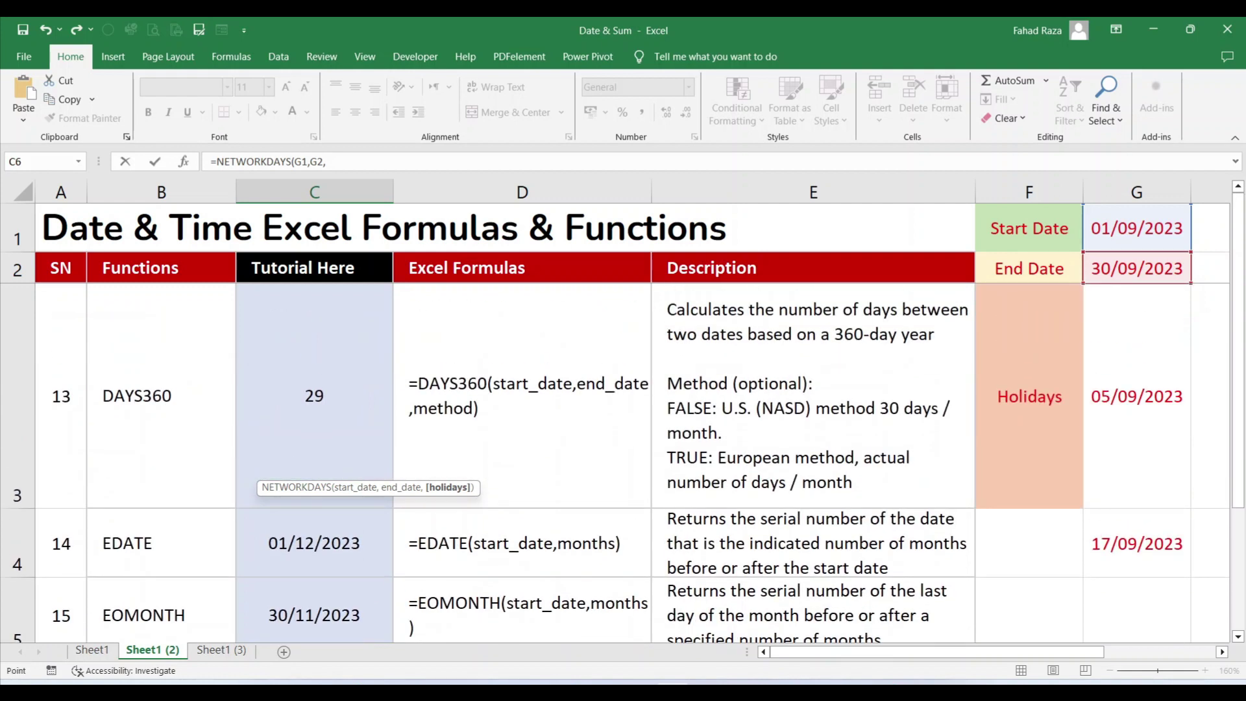
key(Return)
scroll(624, 422, up, 1)
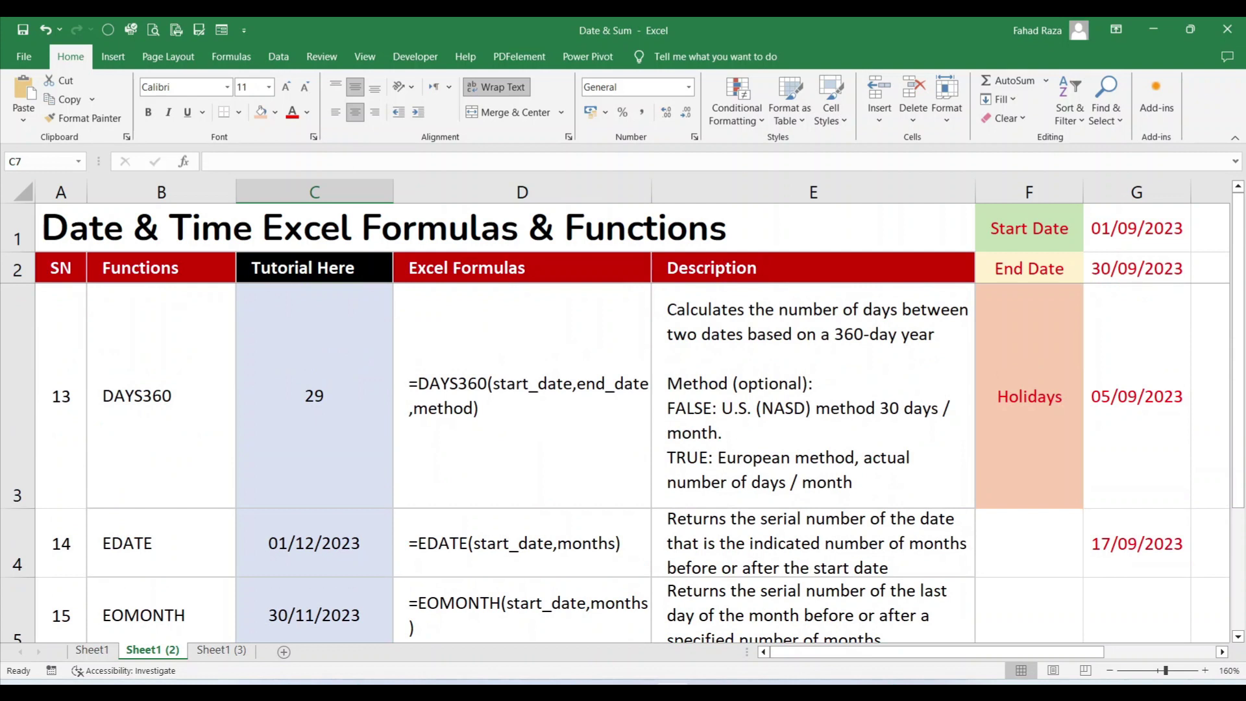
scroll(623, 454, down, 1)
click(314, 309)
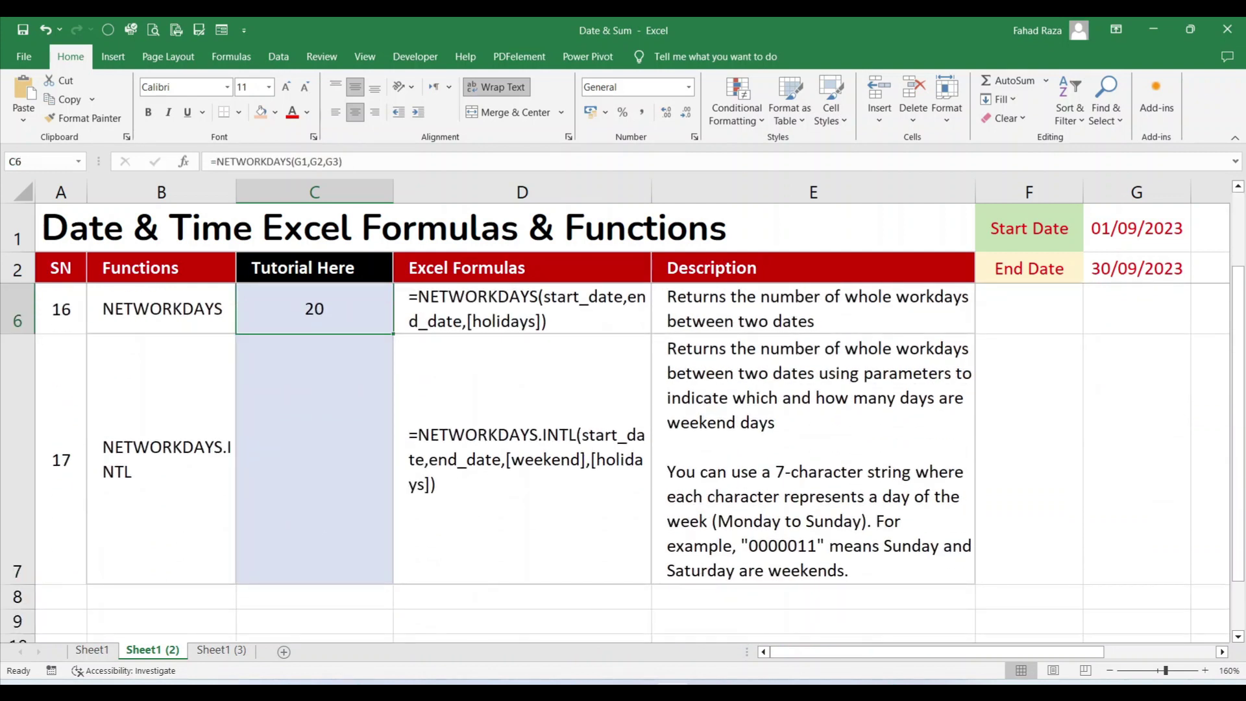
Start =NETWORKDAYS.INTL in C7 with start date G1 and end date G2
click(315, 459)
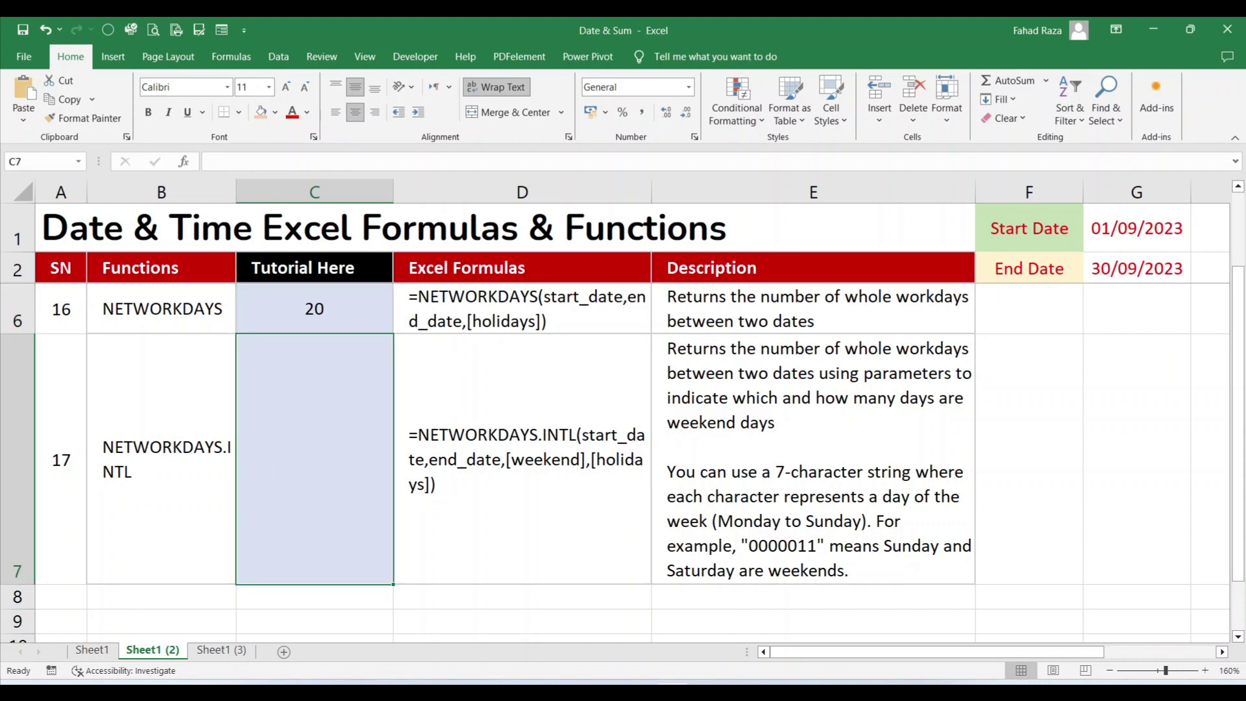
text(=Networkdays)
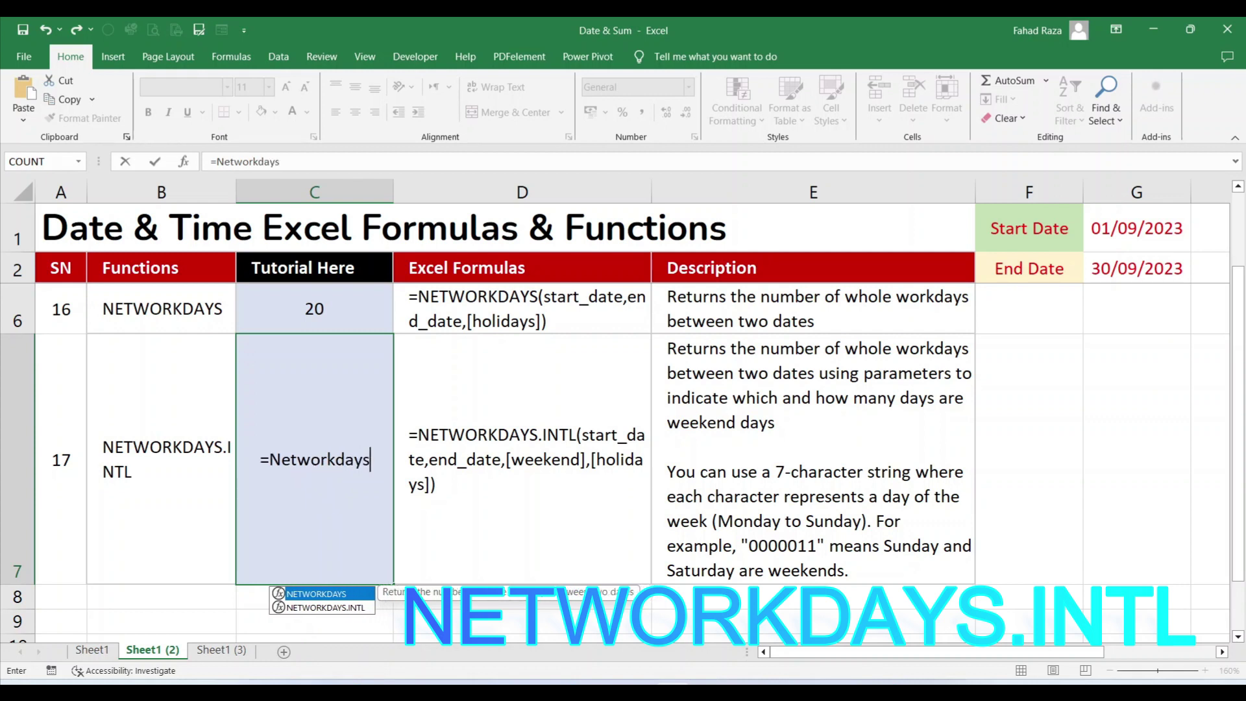
text(.)
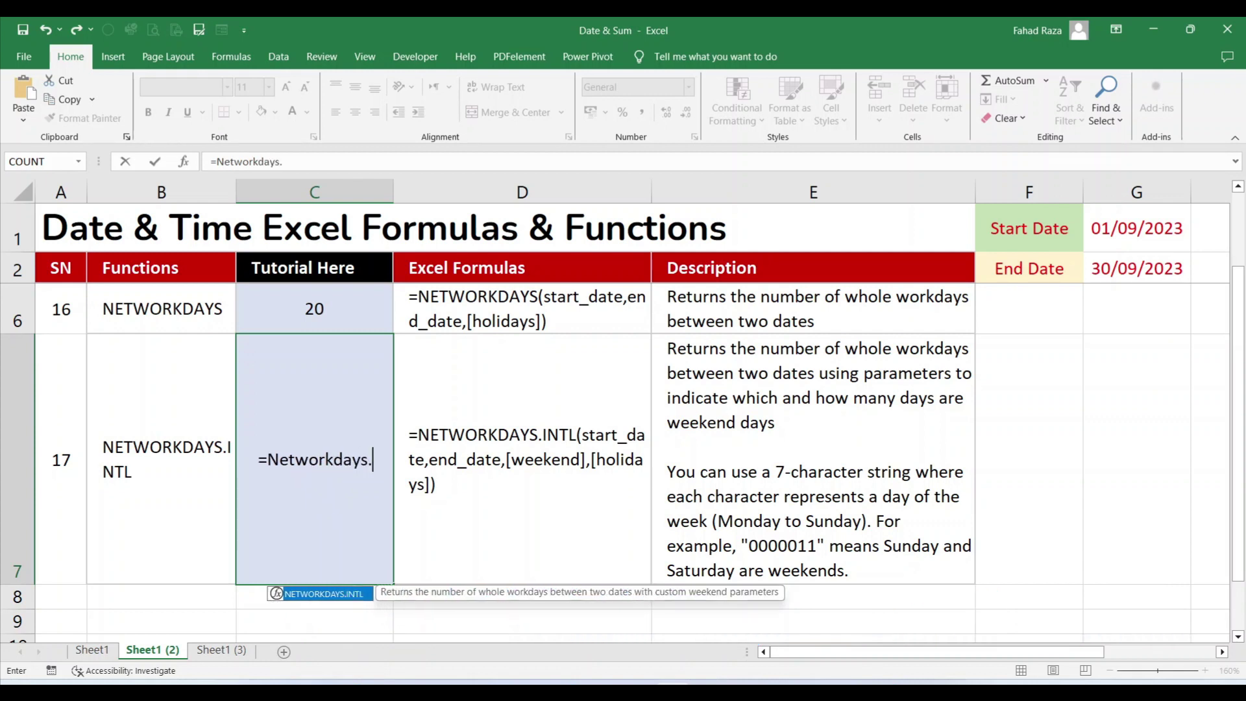
text(in)
text(l()
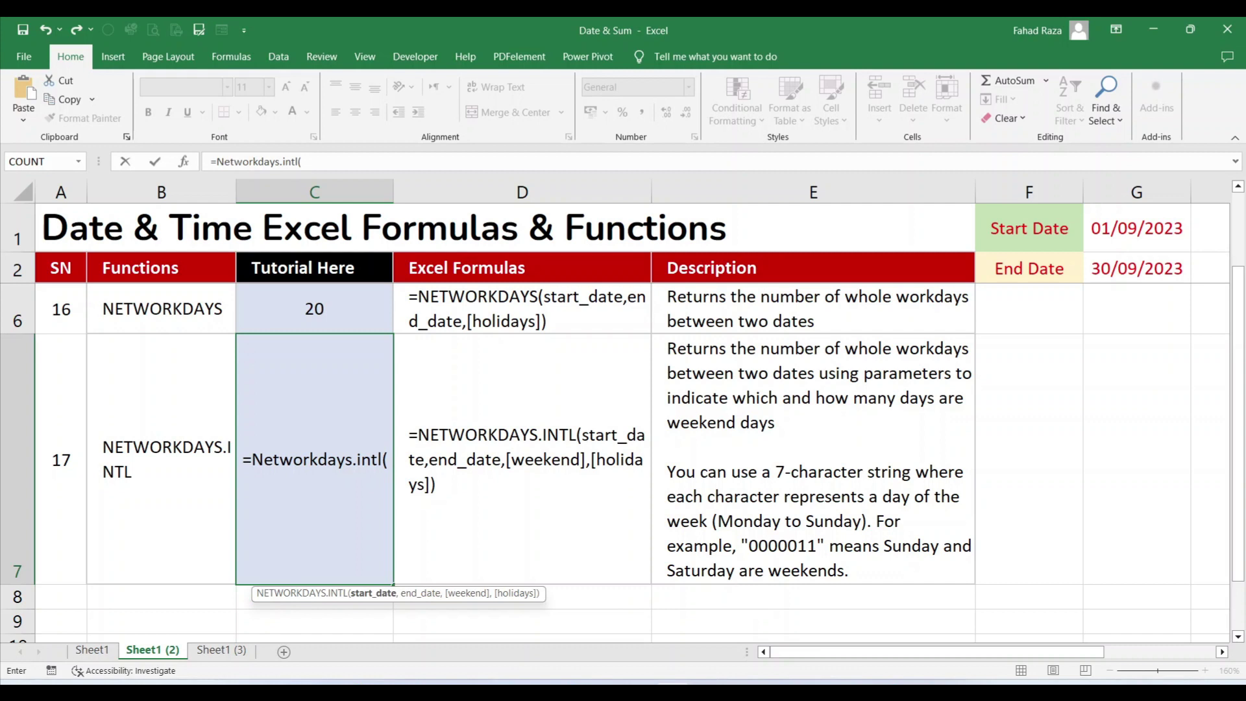
scroll(623, 454, up, 1)
scroll(812, 422, up, 1)
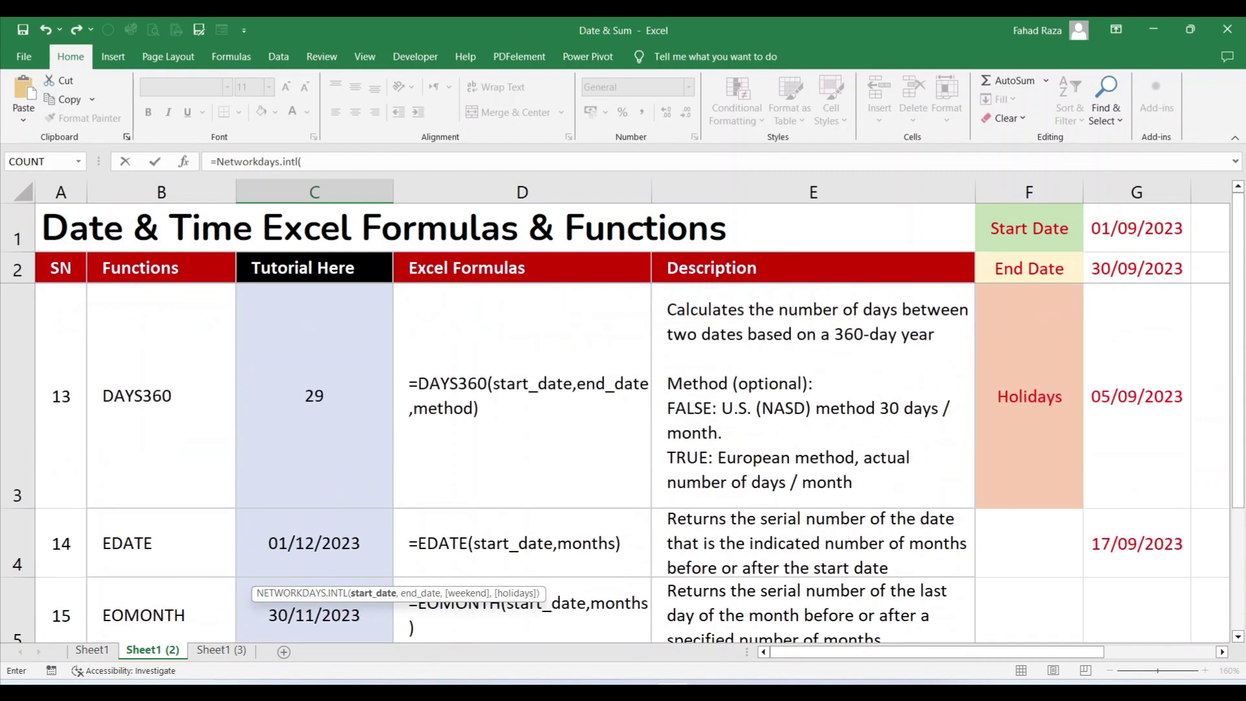
click(1137, 228)
text(,)
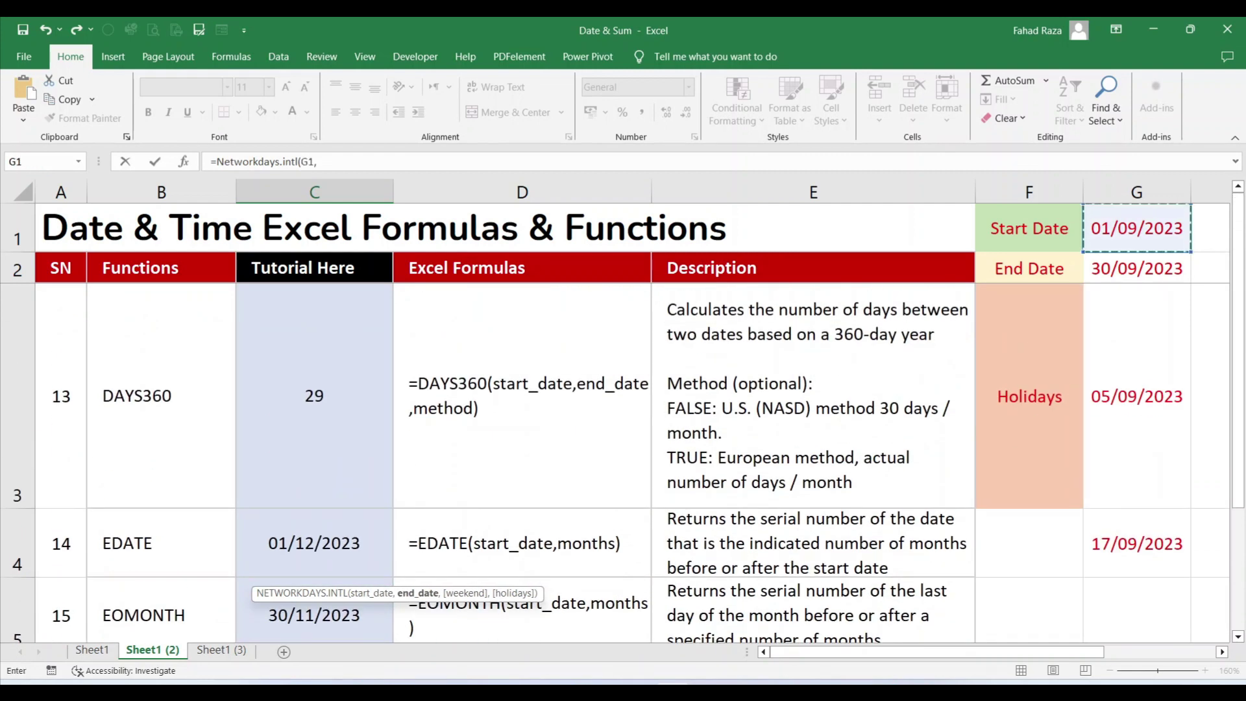
click(1138, 268)
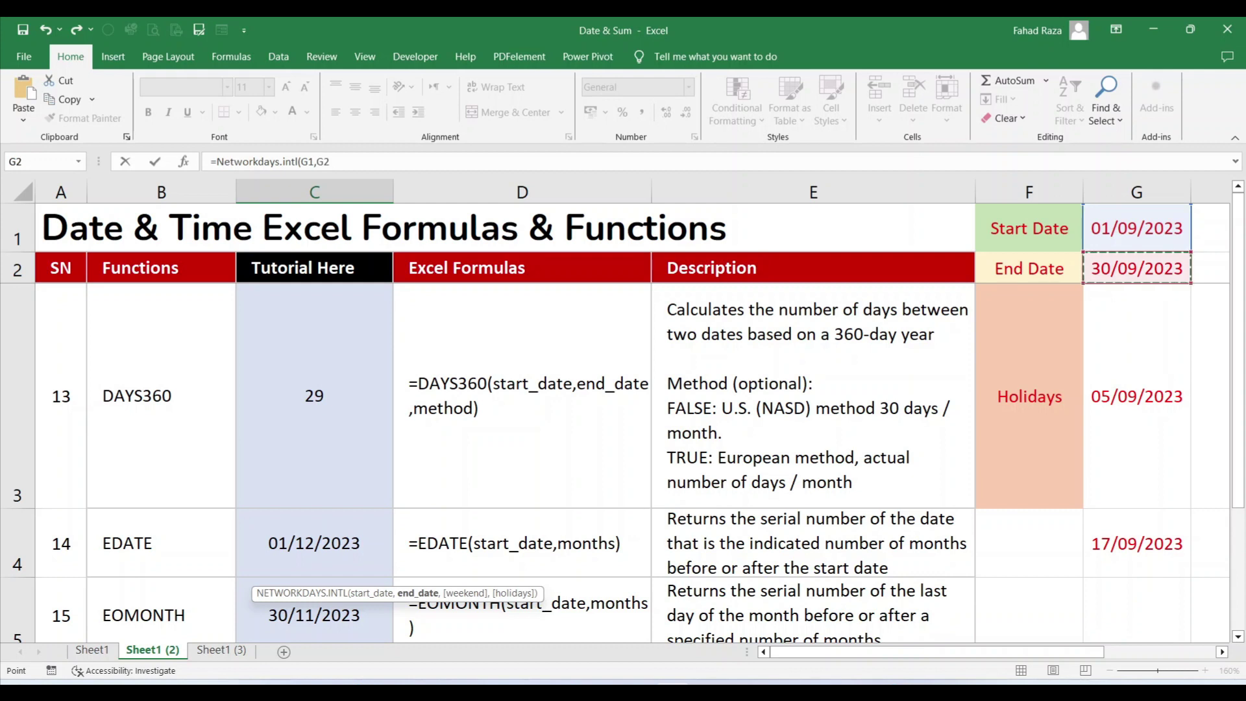
scroll(623, 454, down, 1)
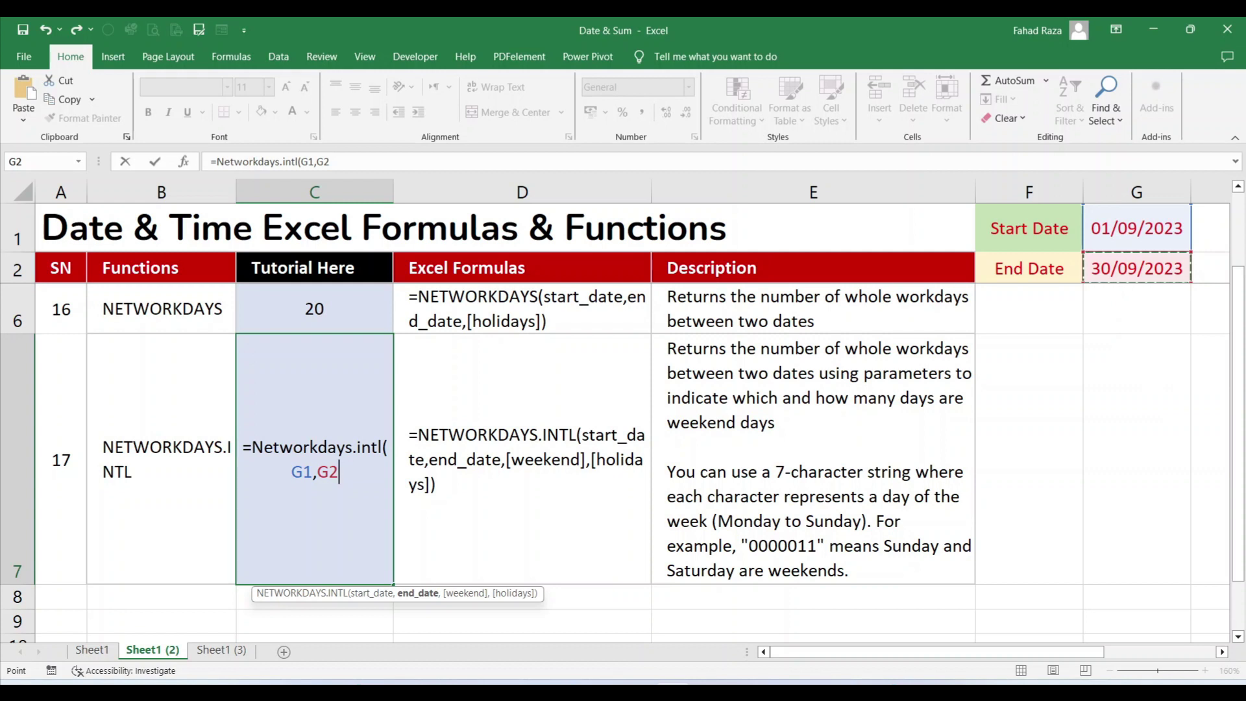
Add the weekend code "0000011" for Saturday–Sunday weekends
text(,)
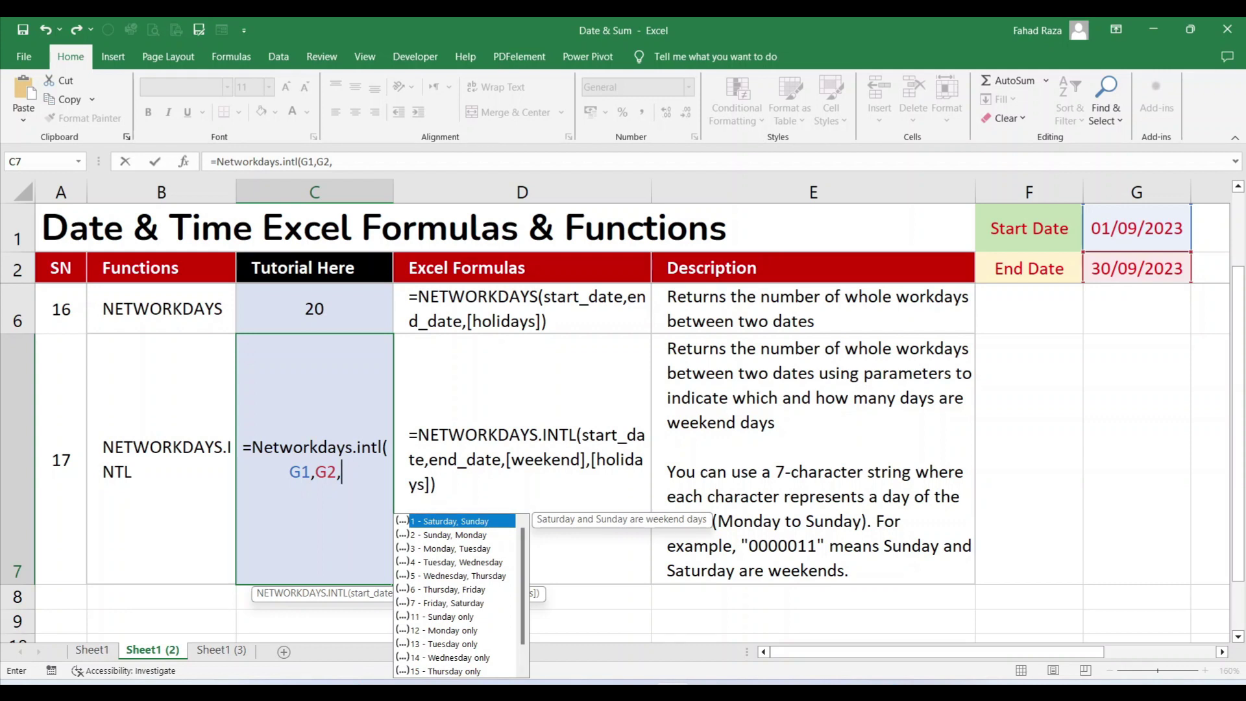
text(1)
key(BackSpace)
text("")
key(F2)
key(Left)
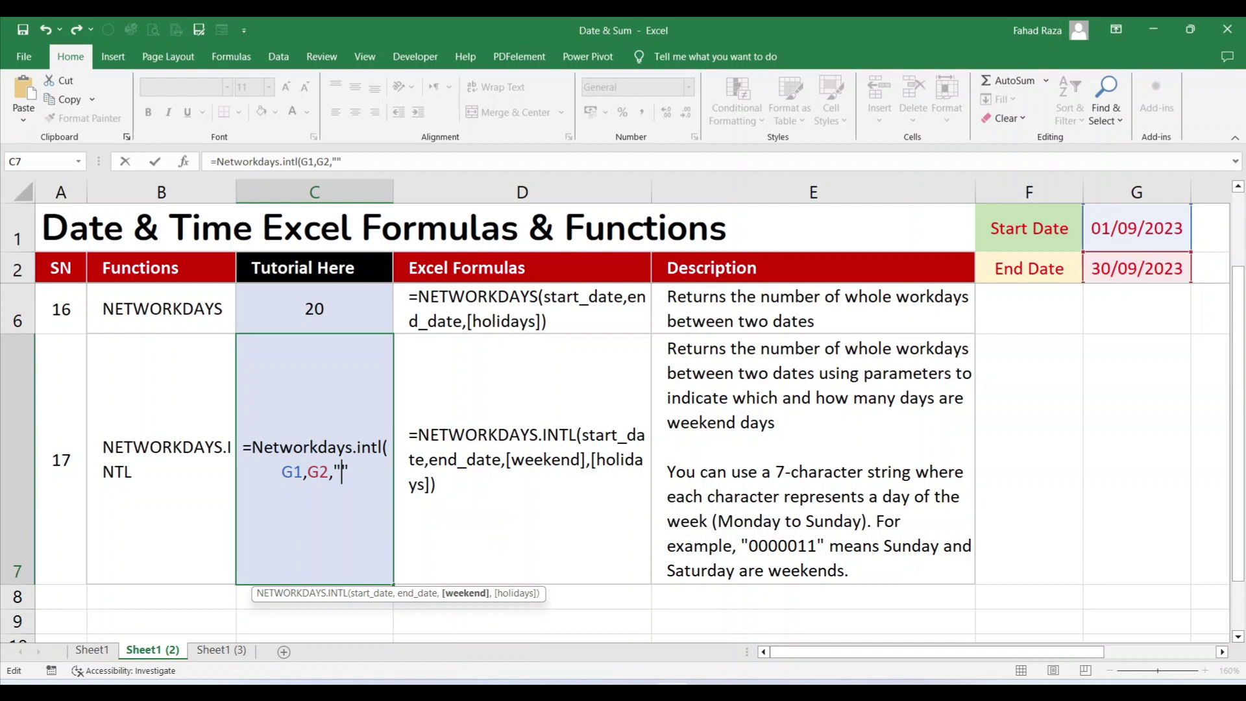
text(000000)
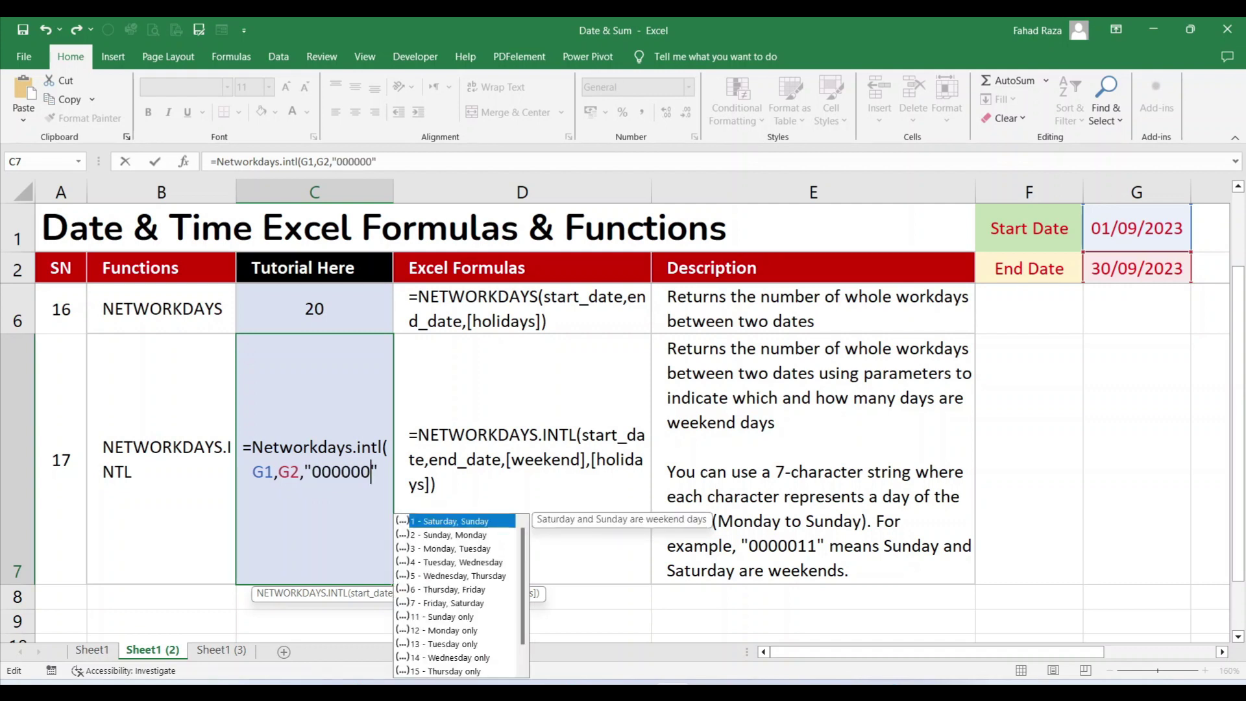
key(BackSpace)
key(BackSpace)
text(11)
key(Left)
key(Left)
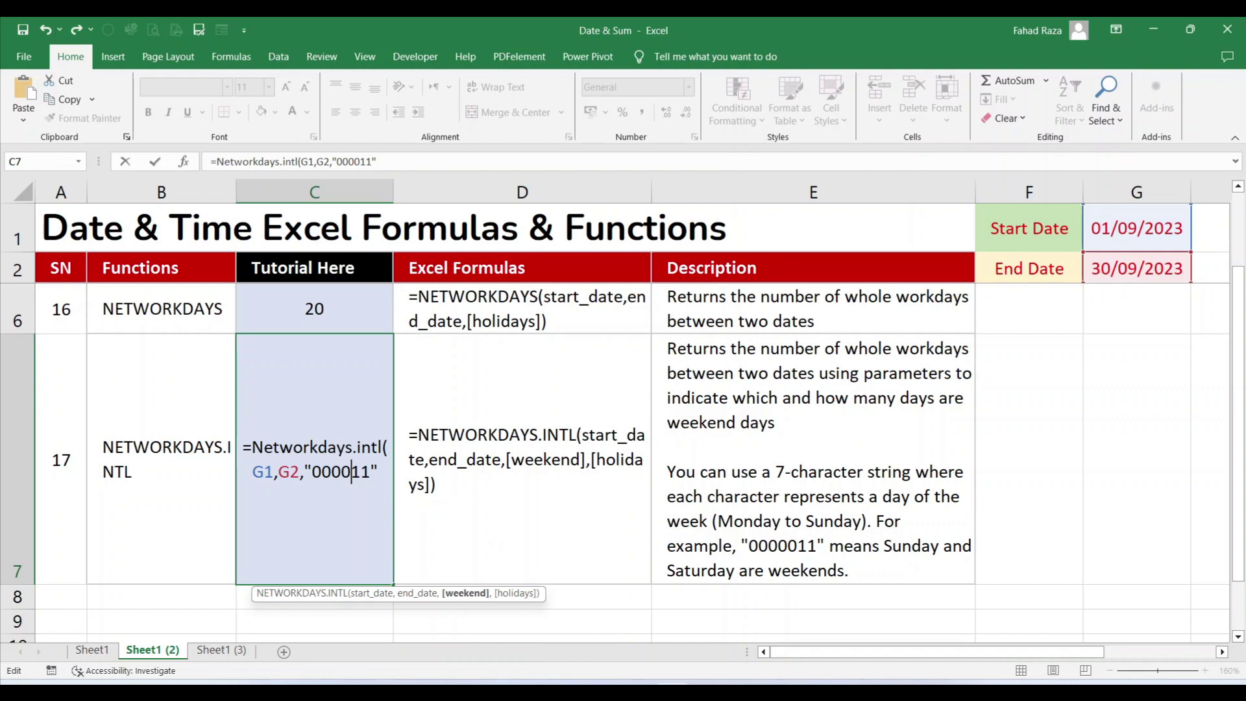
text(0)
key(Right)
key(Right)
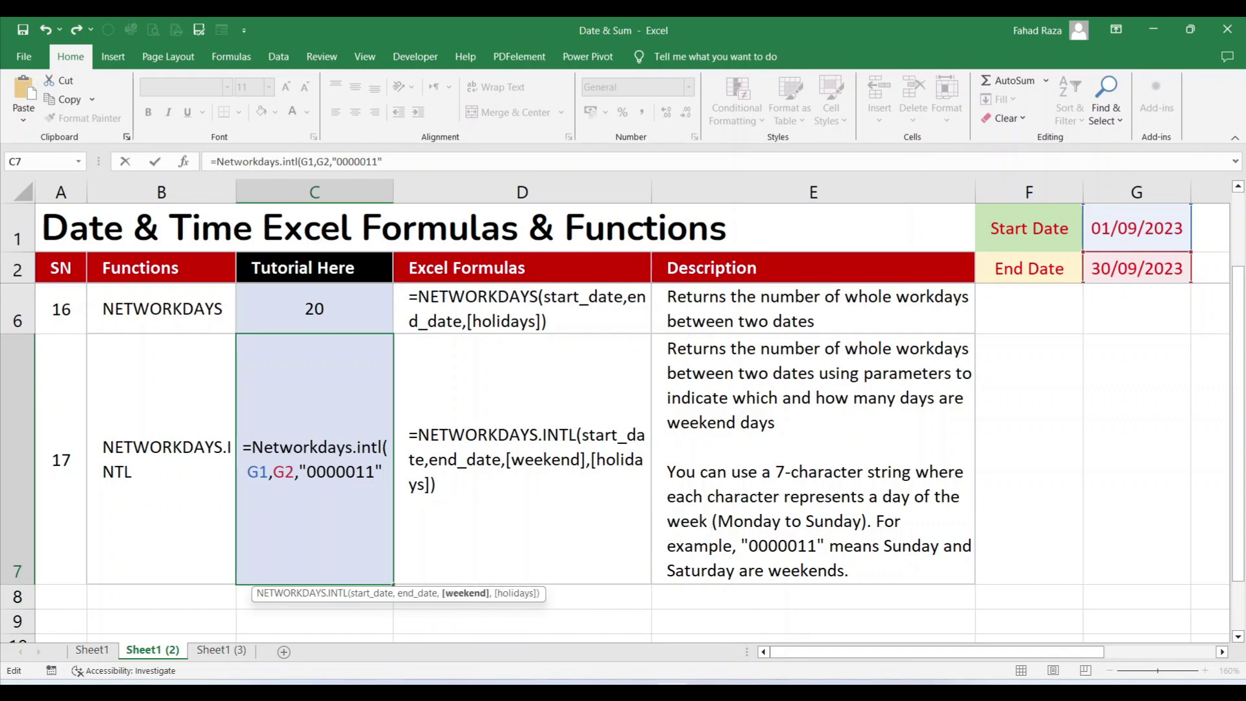
Add holiday G3 and finish the formula, returning 20 workdays
text(,)
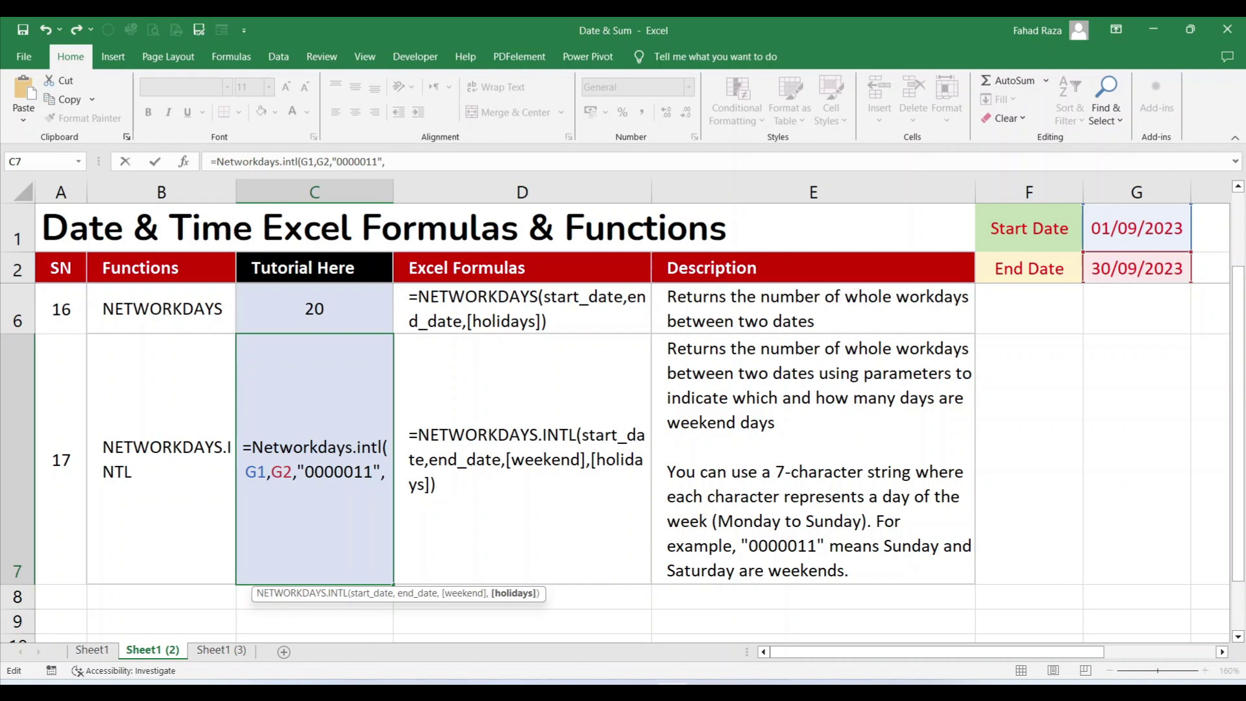
scroll(623, 455, up, 1)
click(1137, 396)
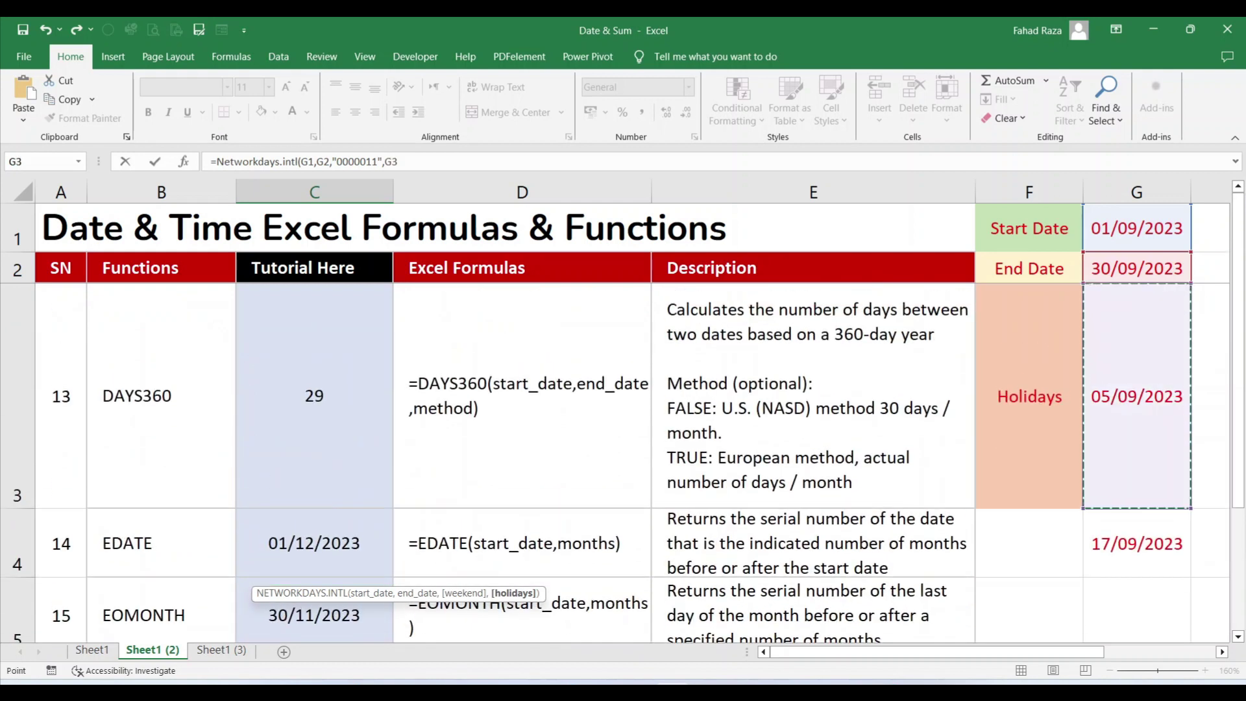
click(399, 162)
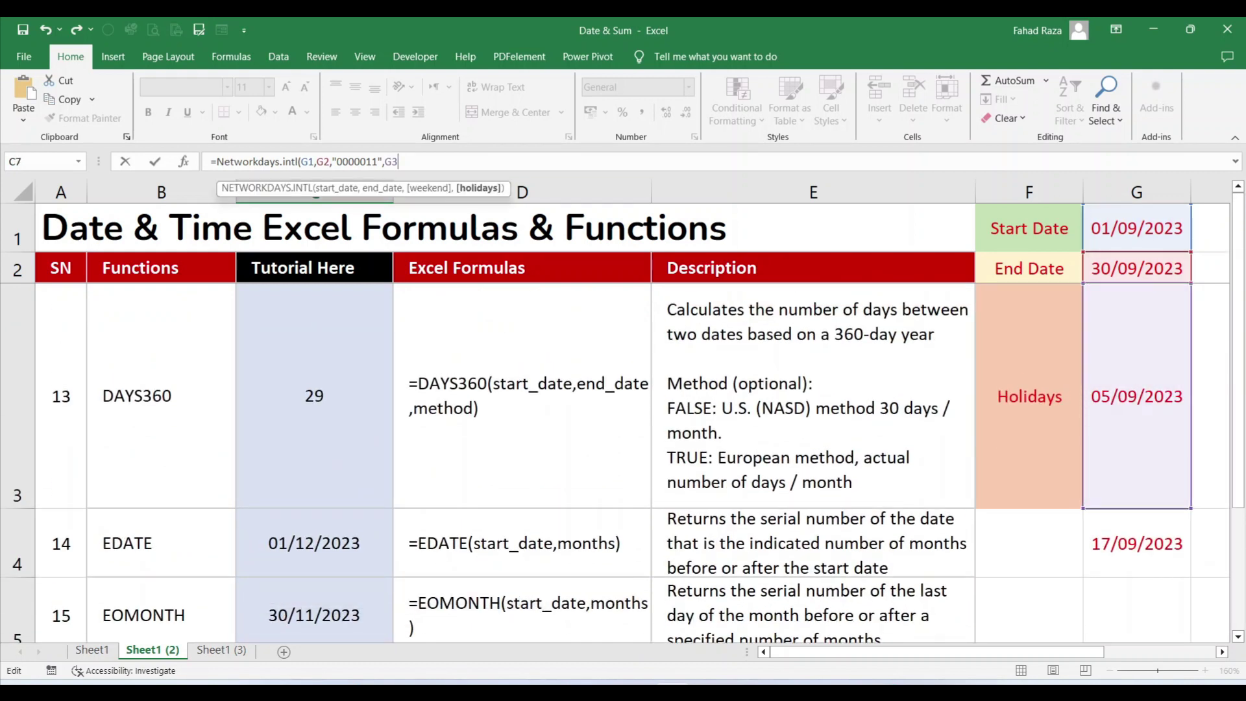
text())
key(Return)
key(Up)
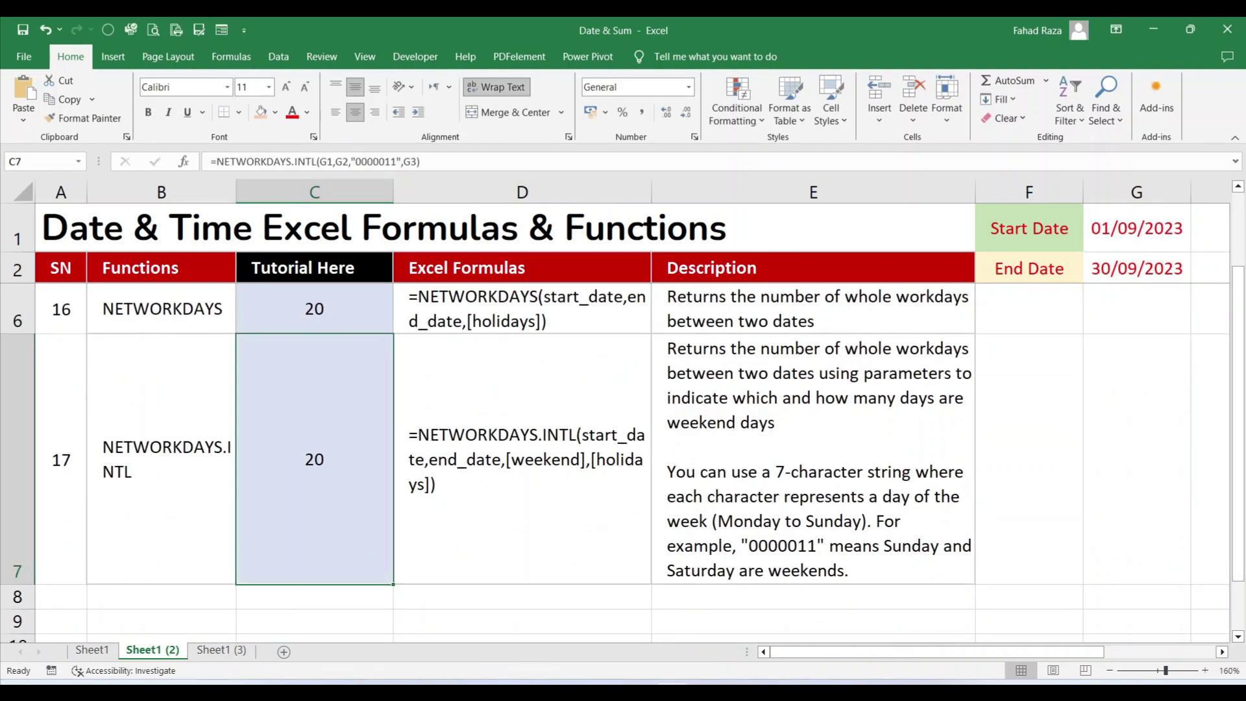
Change C7's weekend code to "0000111" so Friday–Sunday are weekends, giving 15
key(F2)
click(351, 472)
key(Delete)
text(1)
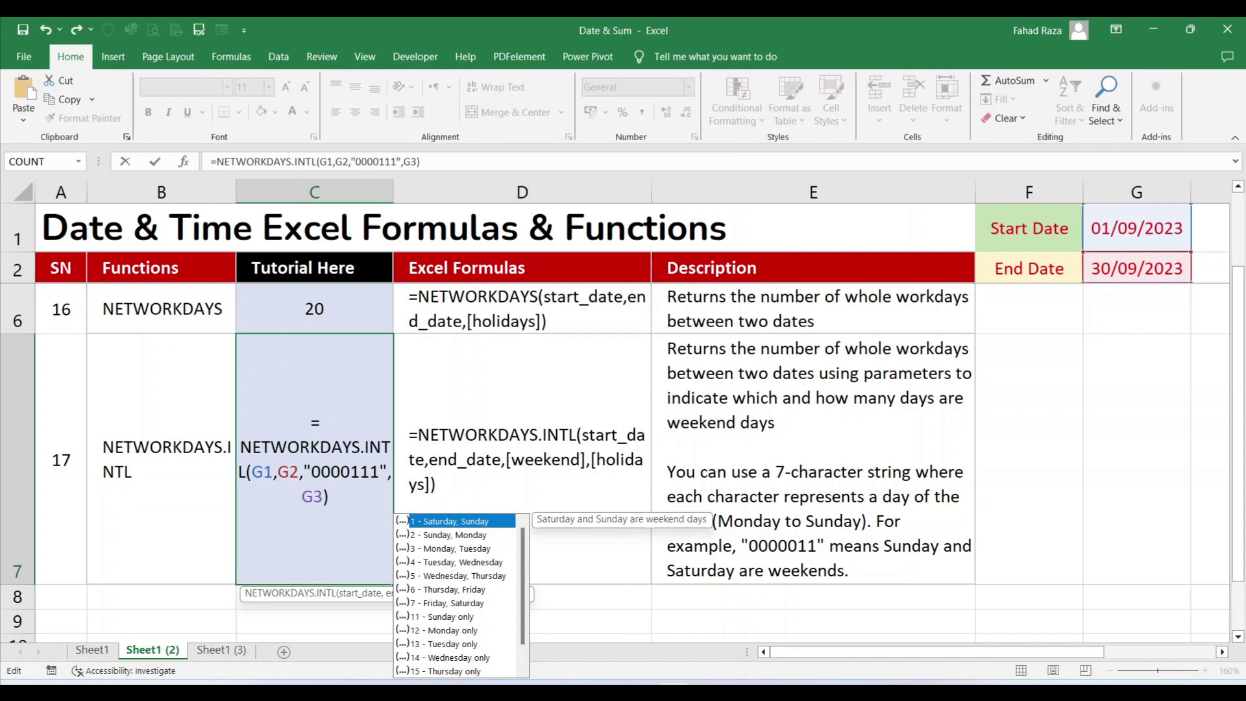
key(Return)
key(Up)
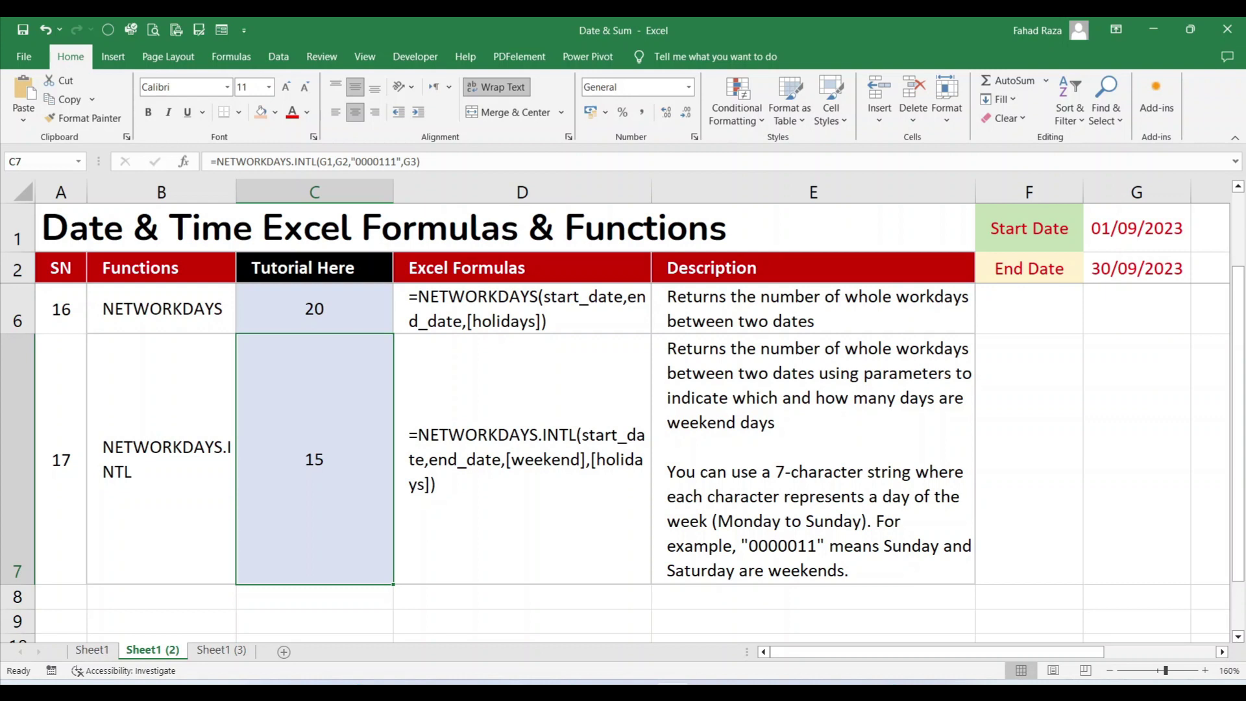
On Sheet1 (3), enter =WEEKDAY(G1,2) in C3, returning 5 with Monday as day one
key(ctrl+Page_Down)
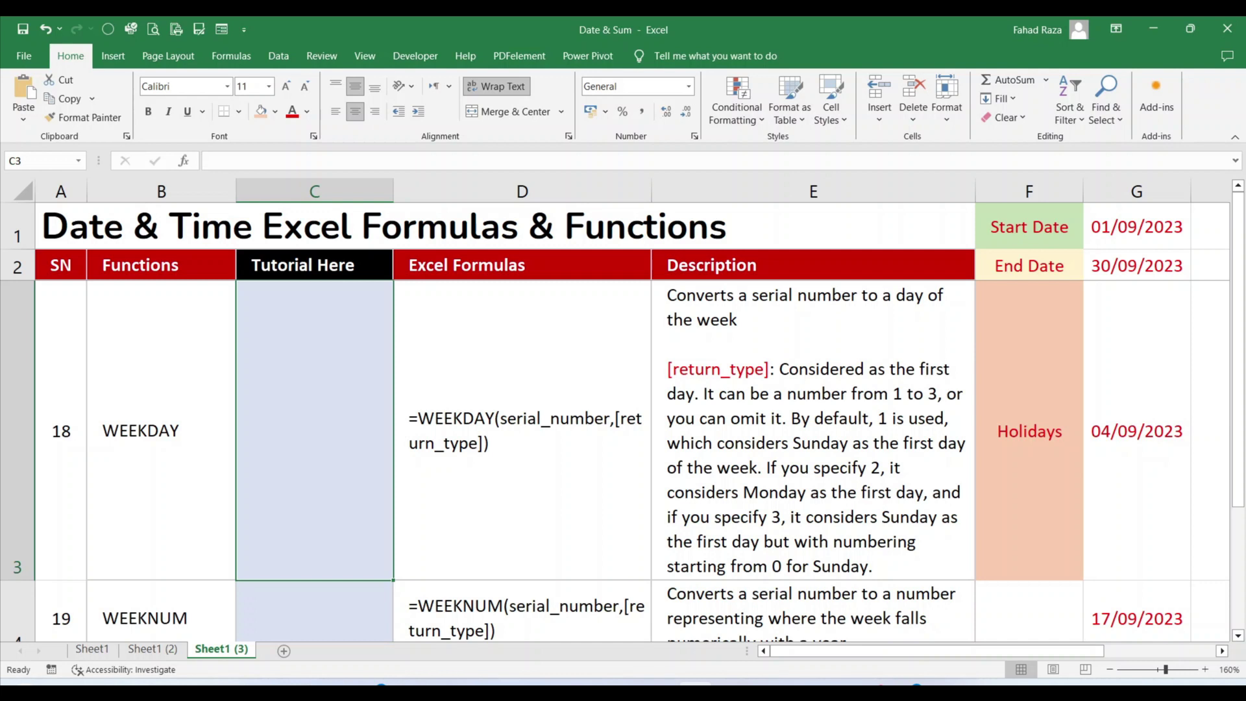
text(=weekday()
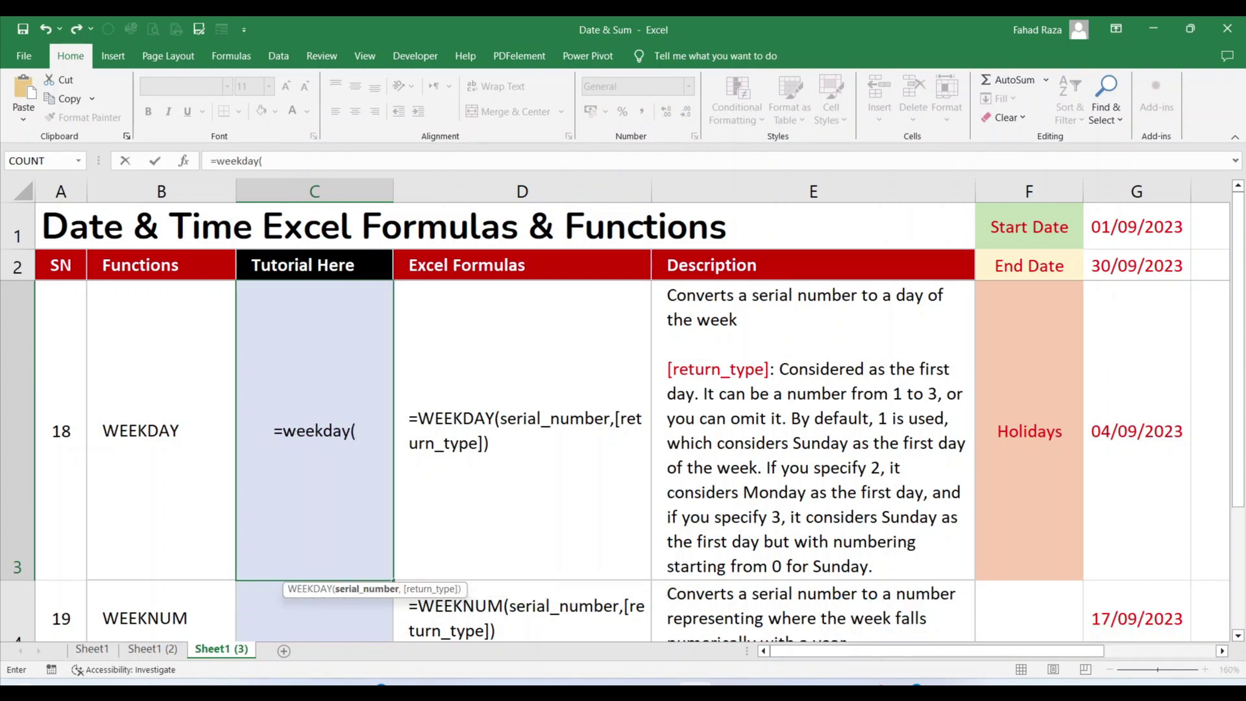
click(1136, 227)
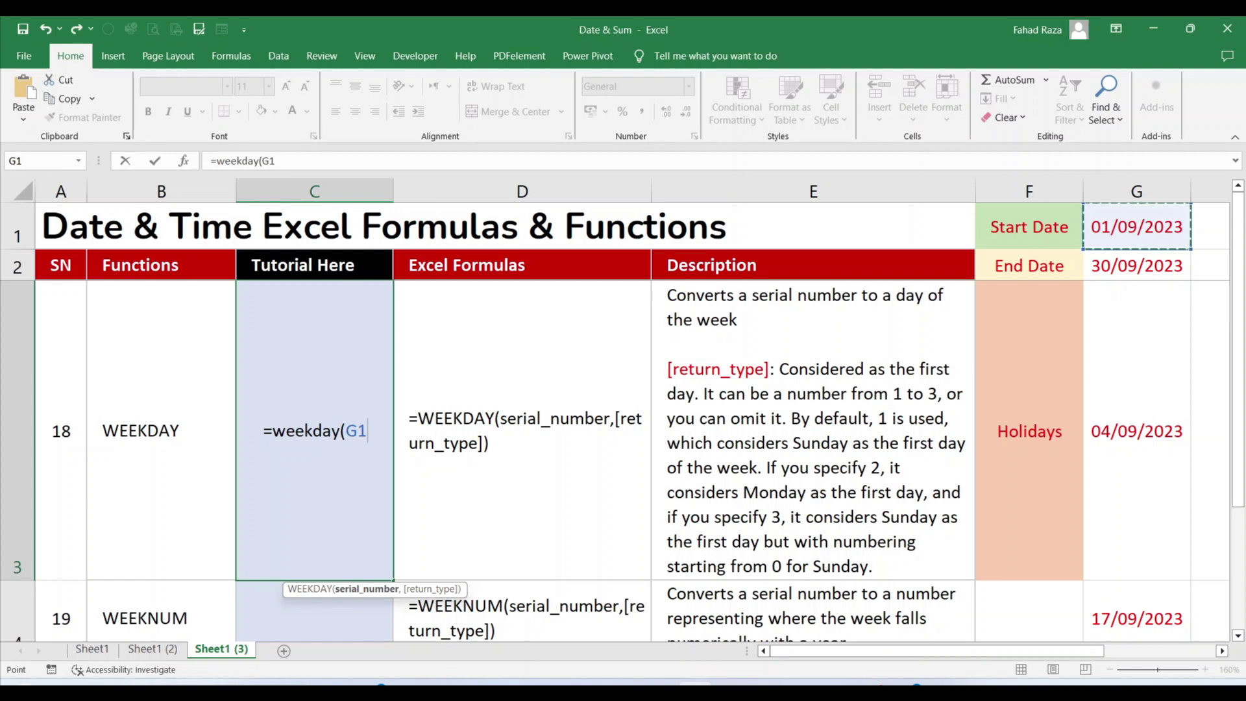
text(,)
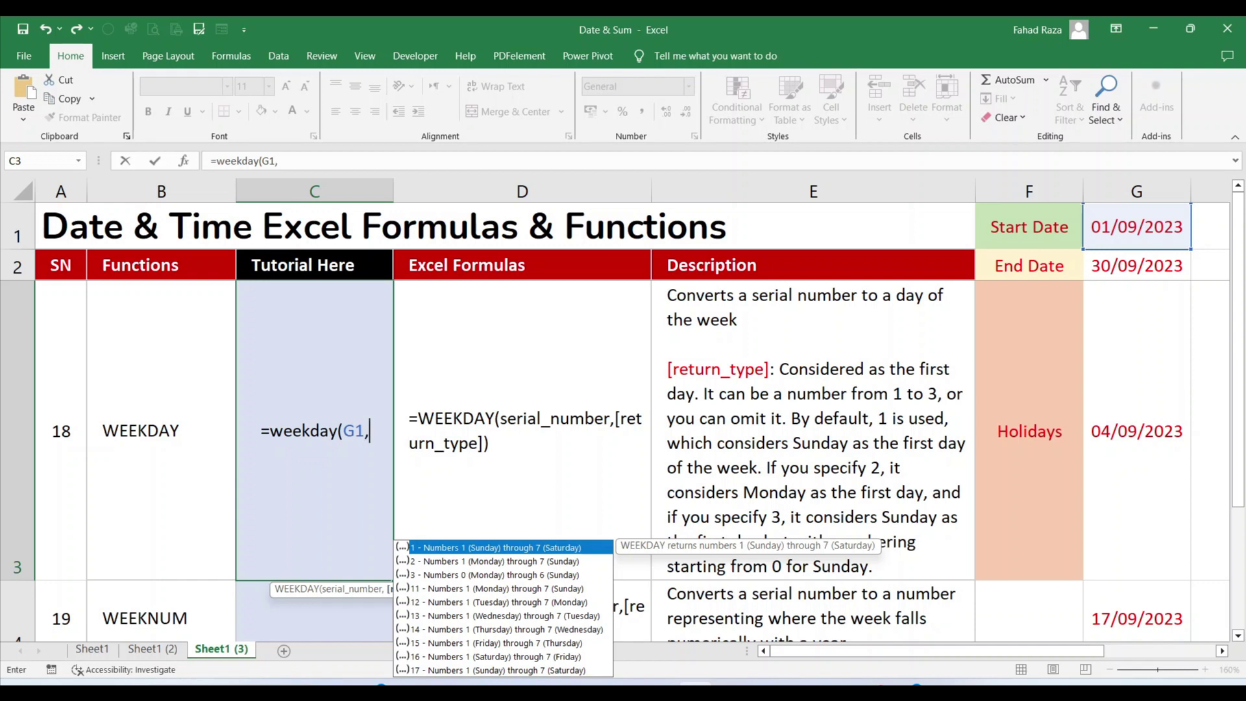
key(Down)
key(Tab)
text())
key(Return)
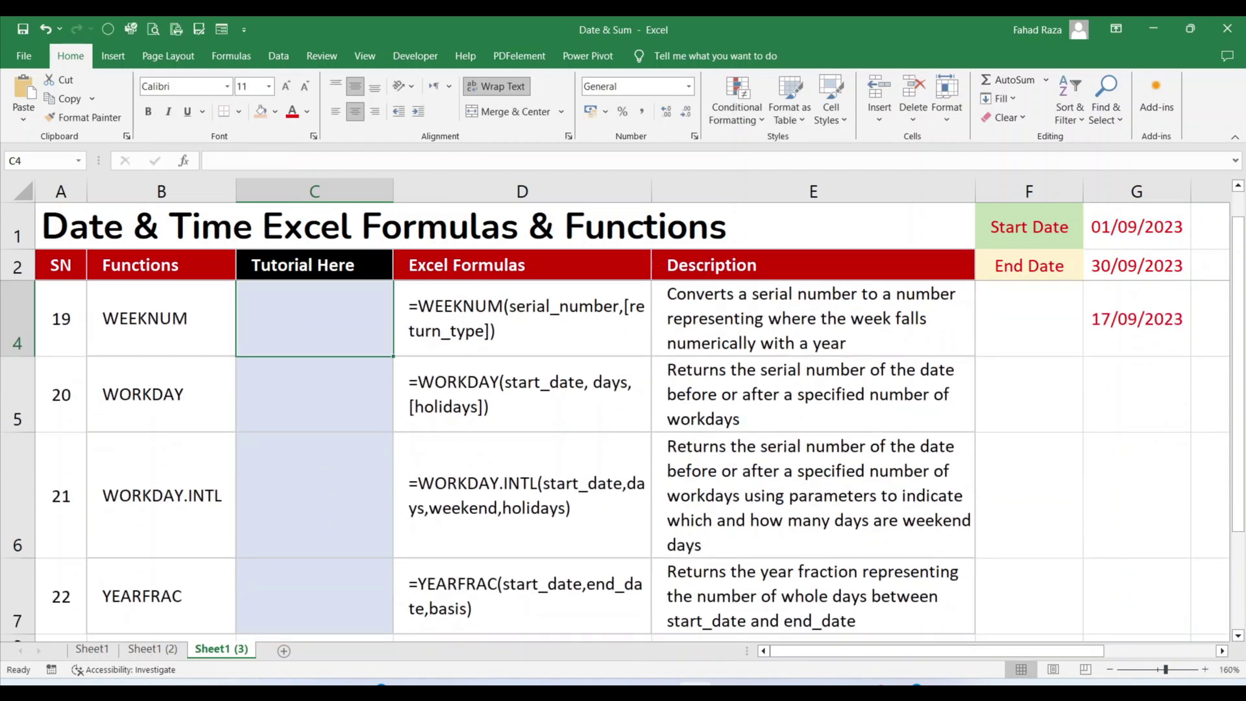
key(Up)
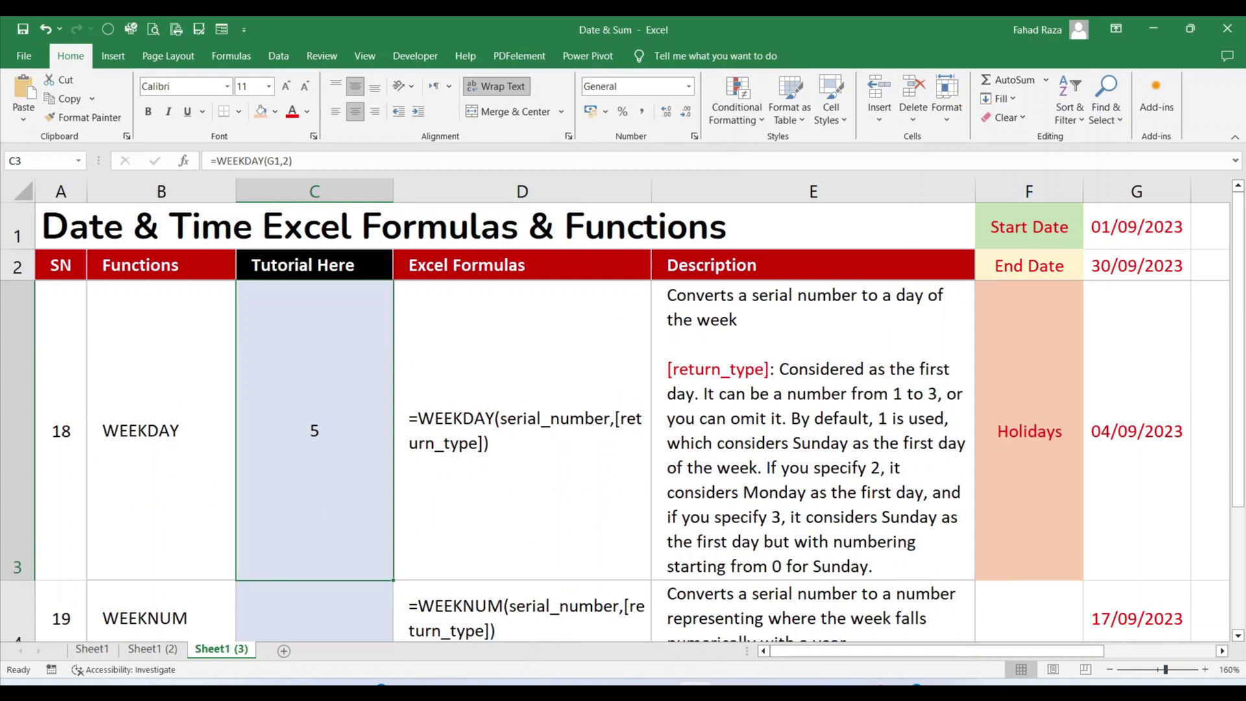
key(Down)
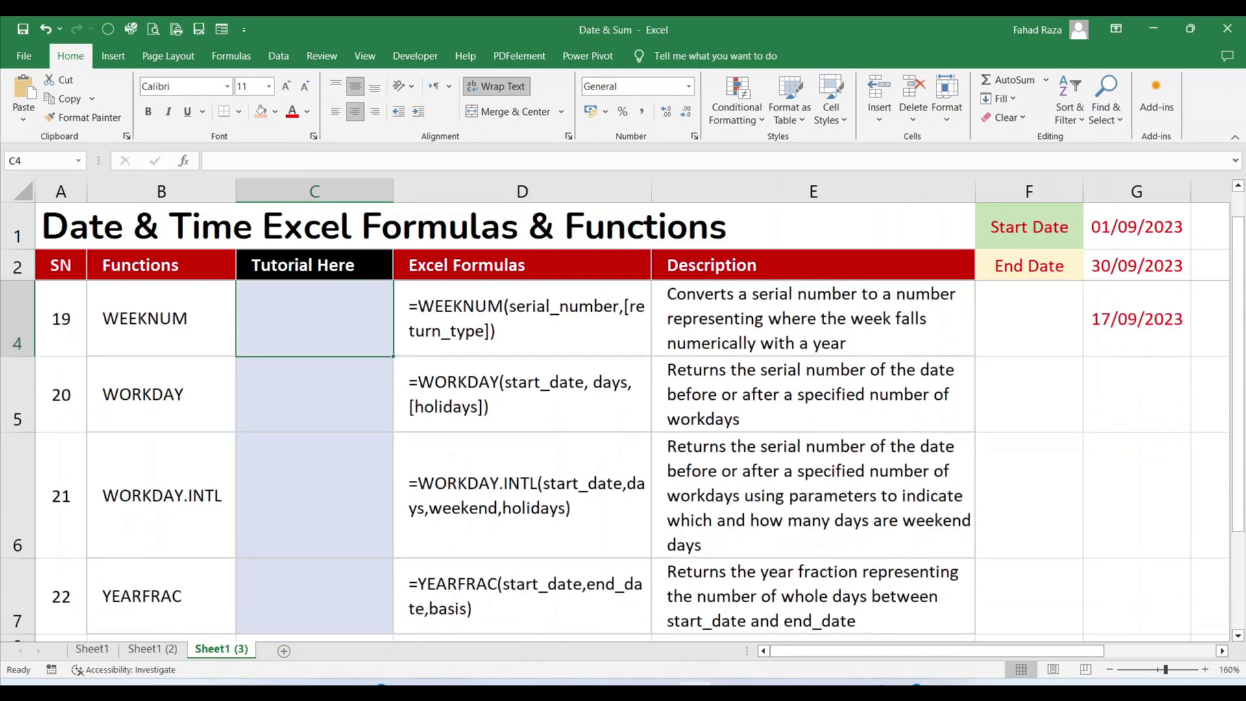
Enter =WEEKNUM(G1,2) in C4, giving week 36 with Monday-based weeks
text(=)
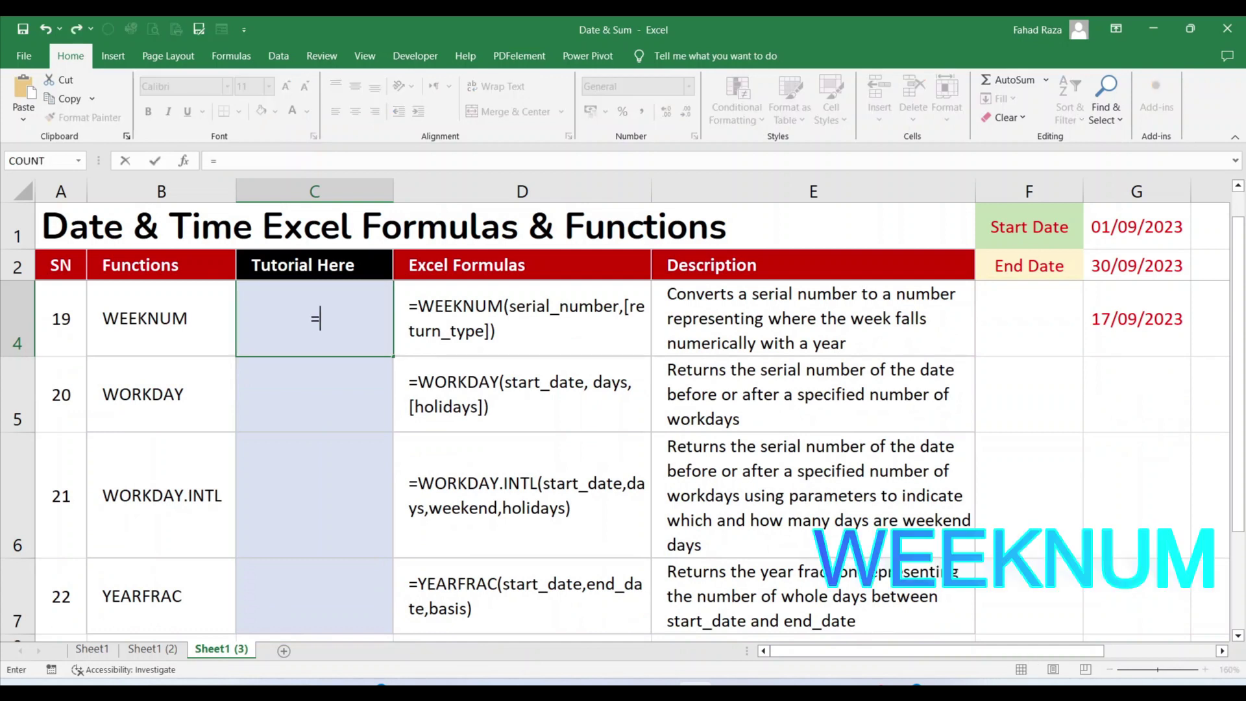
text(Week)
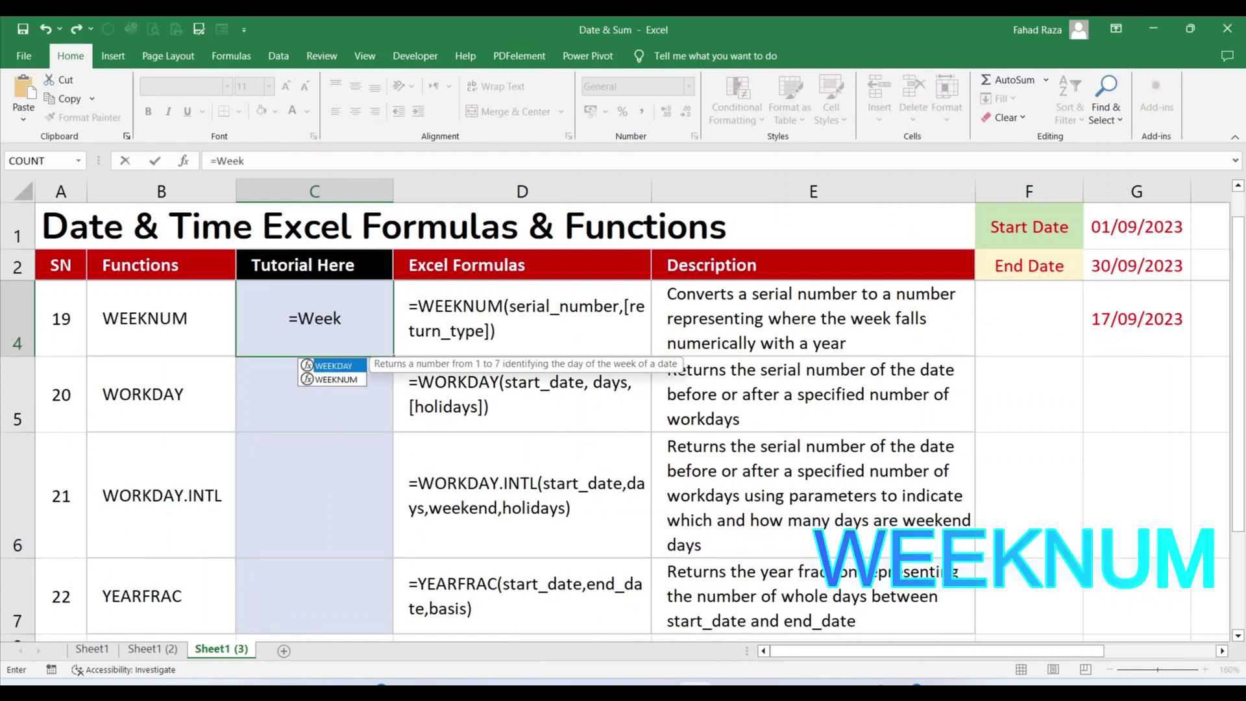
text(num()
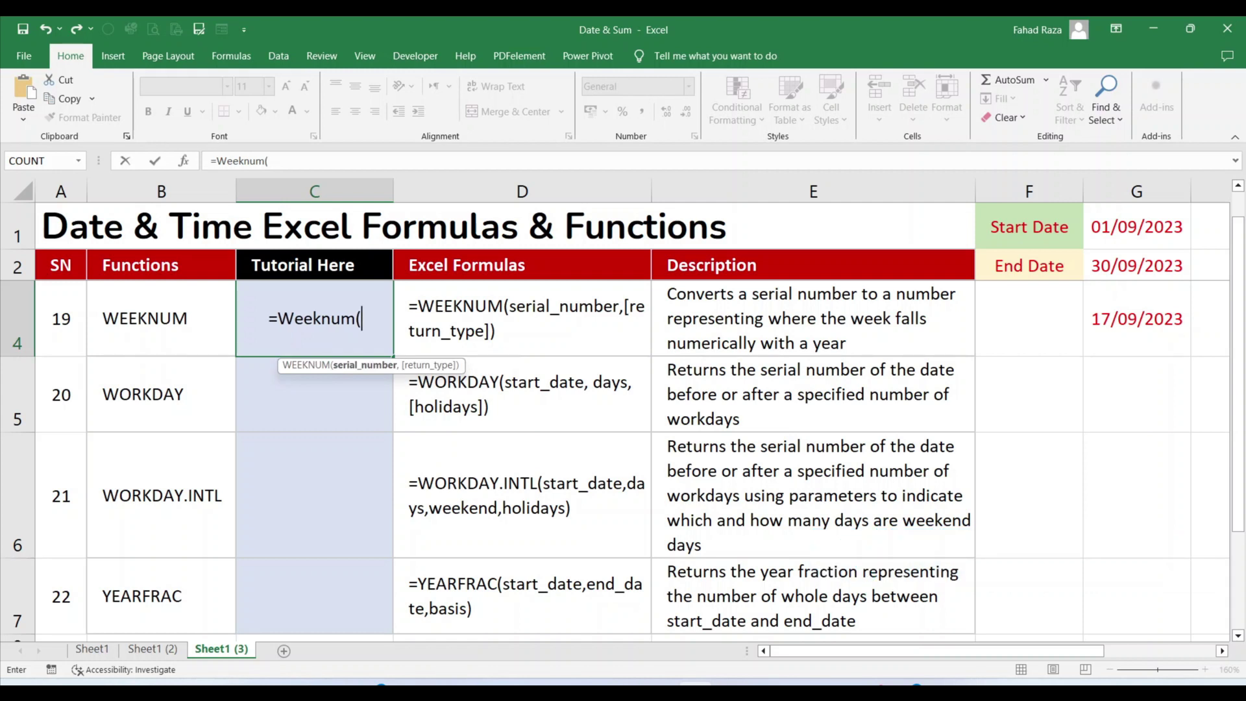
click(1137, 227)
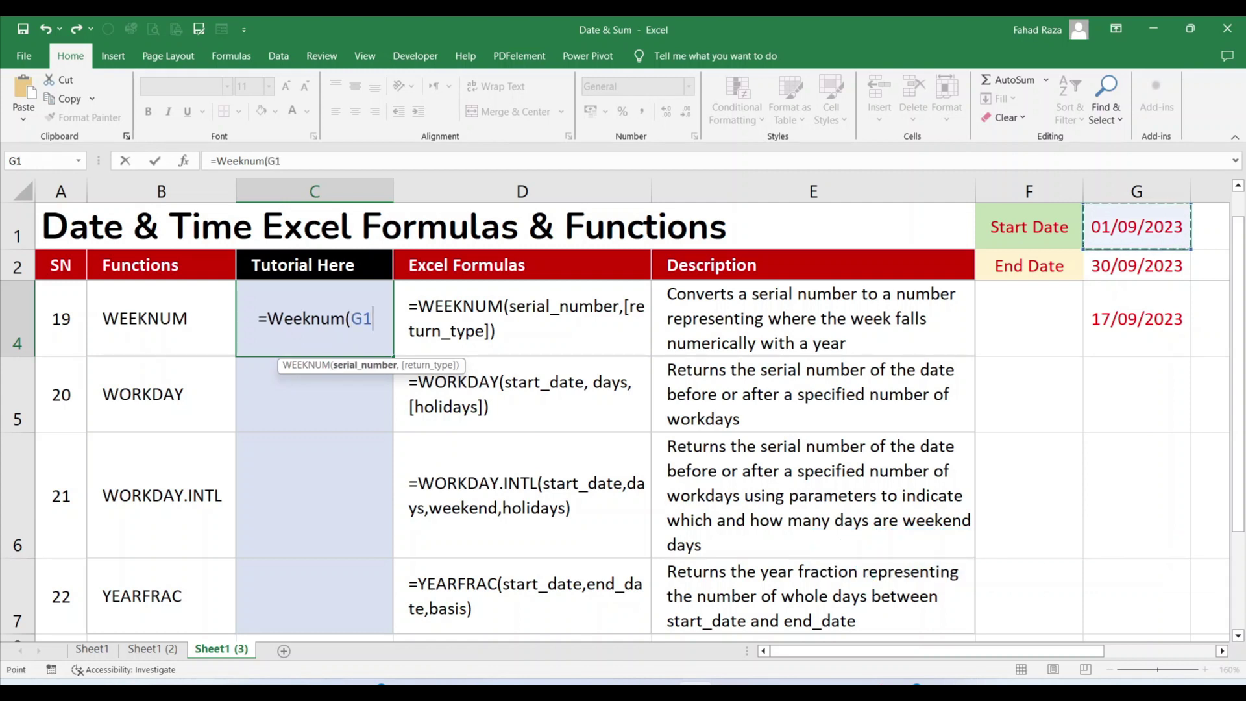
text(,)
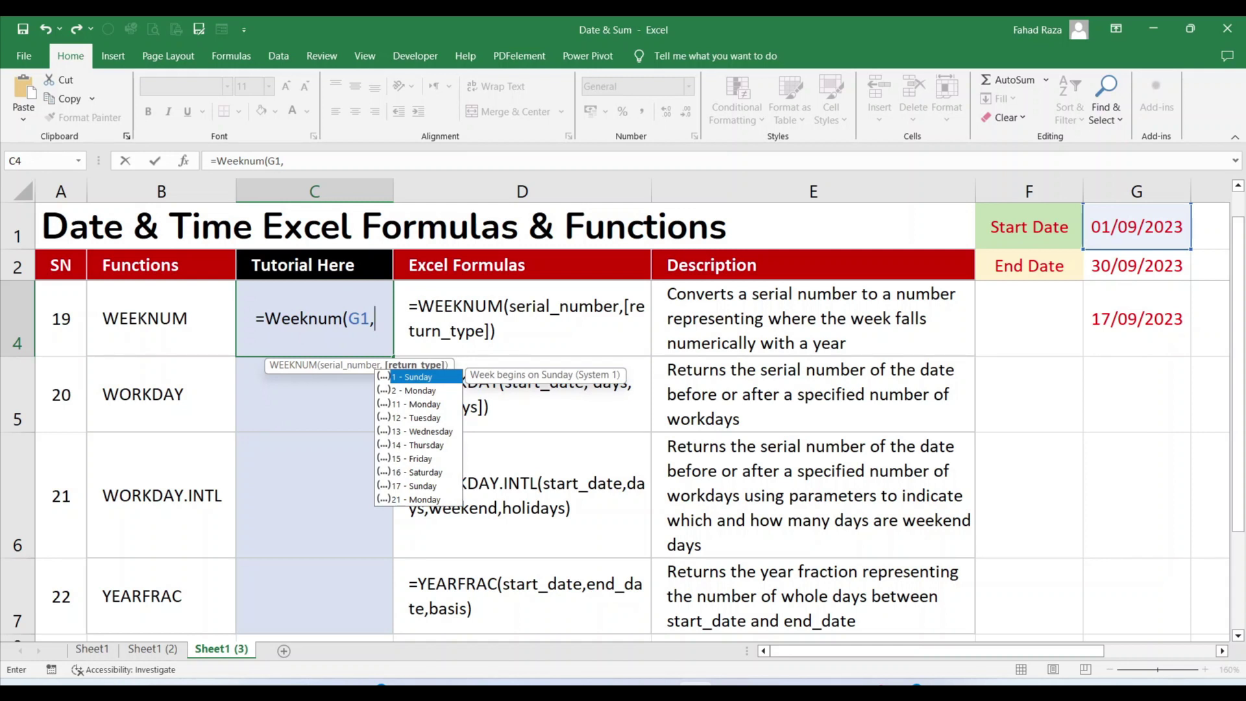
key(Down)
key(Tab)
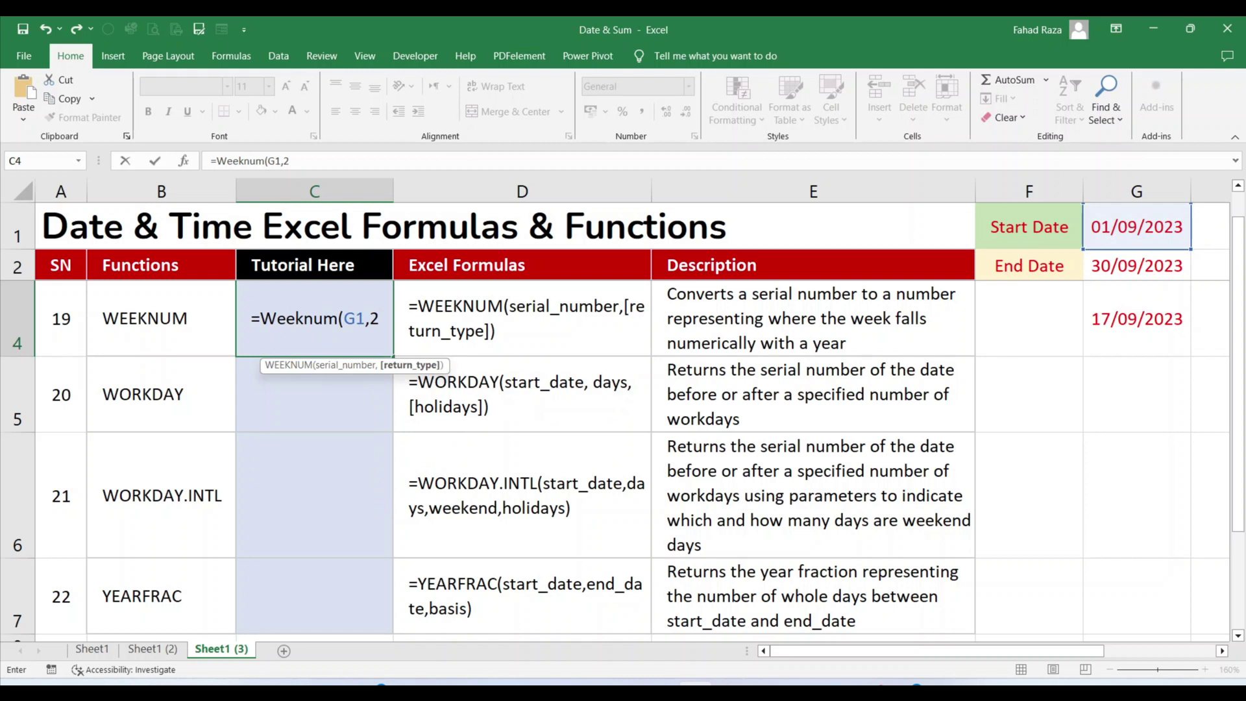
text())
key(Return)
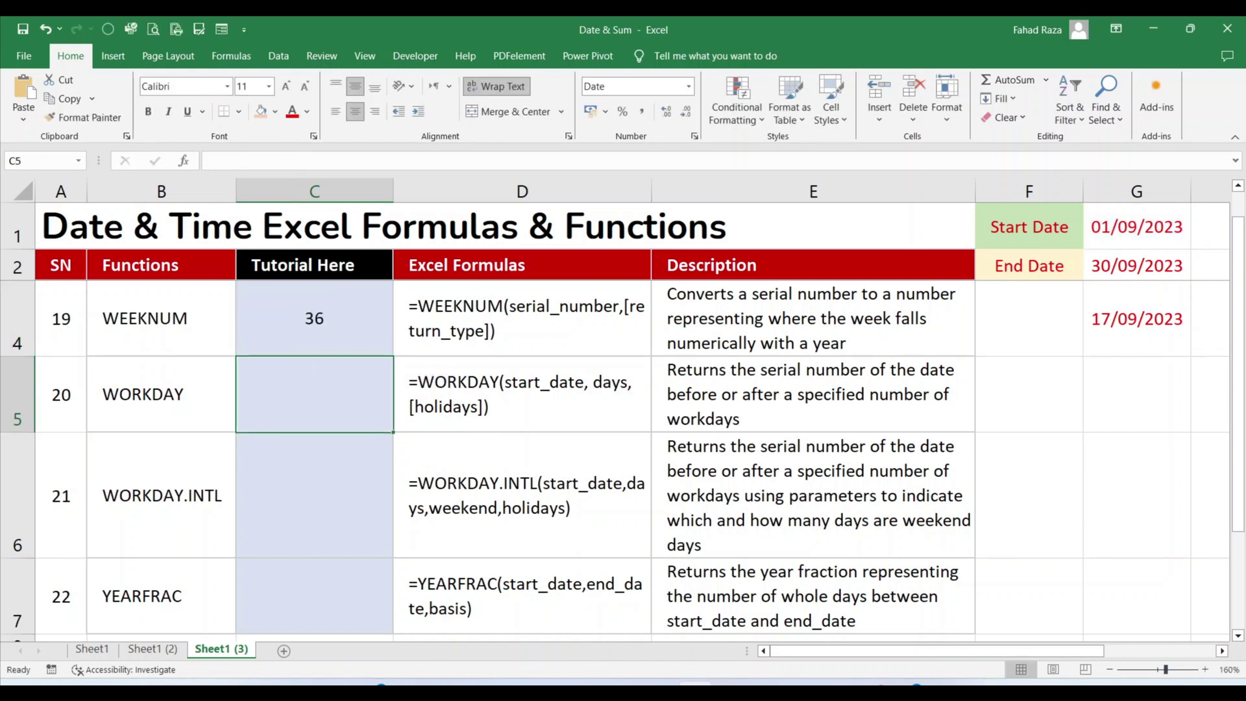
click(314, 318)
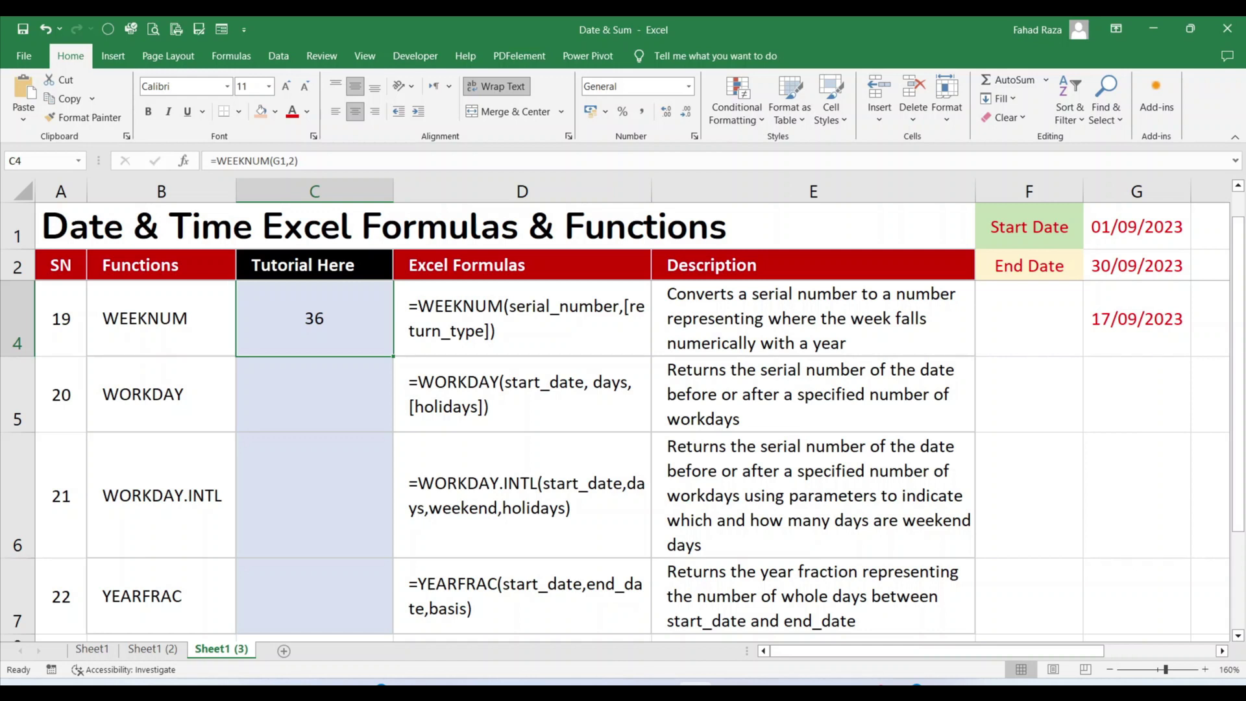
click(314, 394)
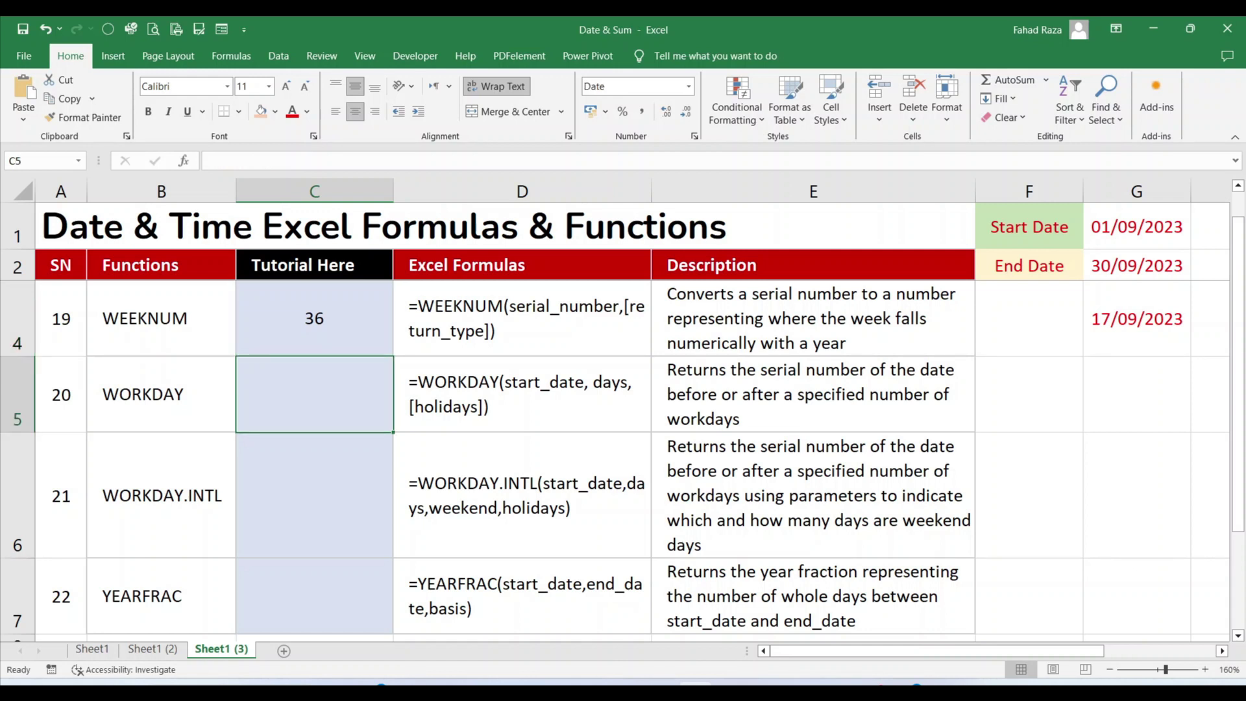
Enter =WORKDAYS(G1,5,G3) in C5, which produces a #NAME? error
text(=)
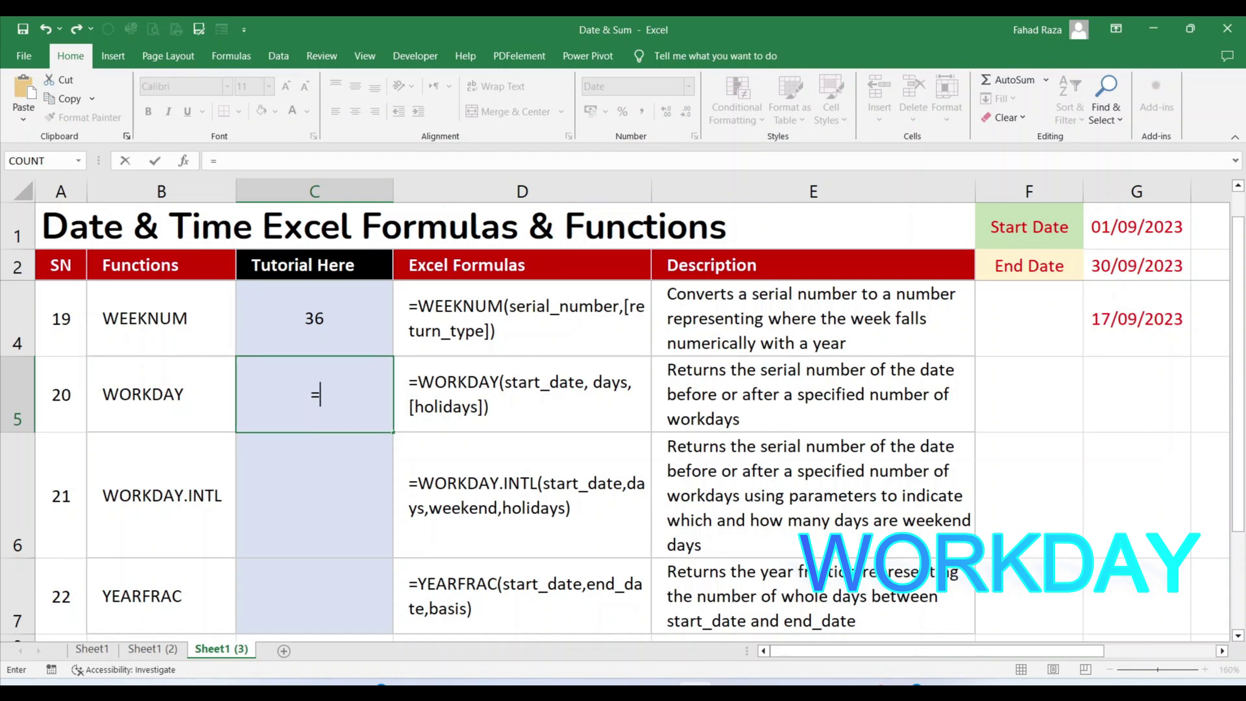
text(workday)
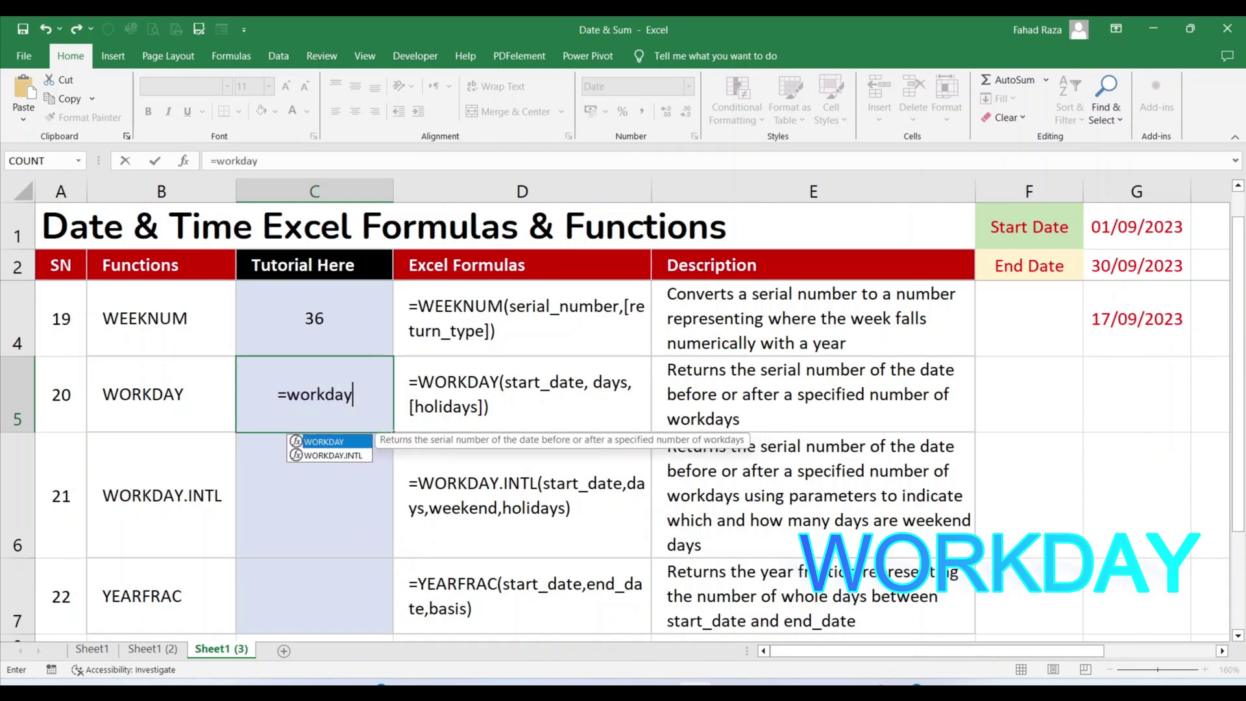
text(s()
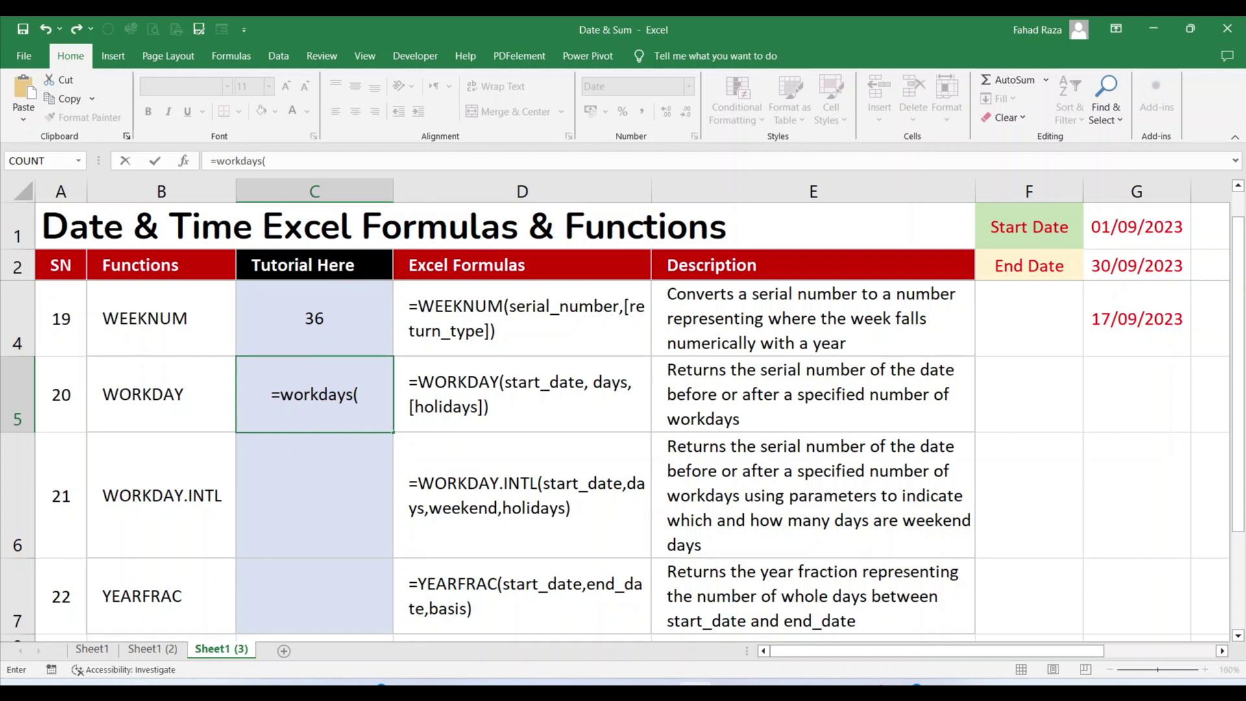
click(1137, 227)
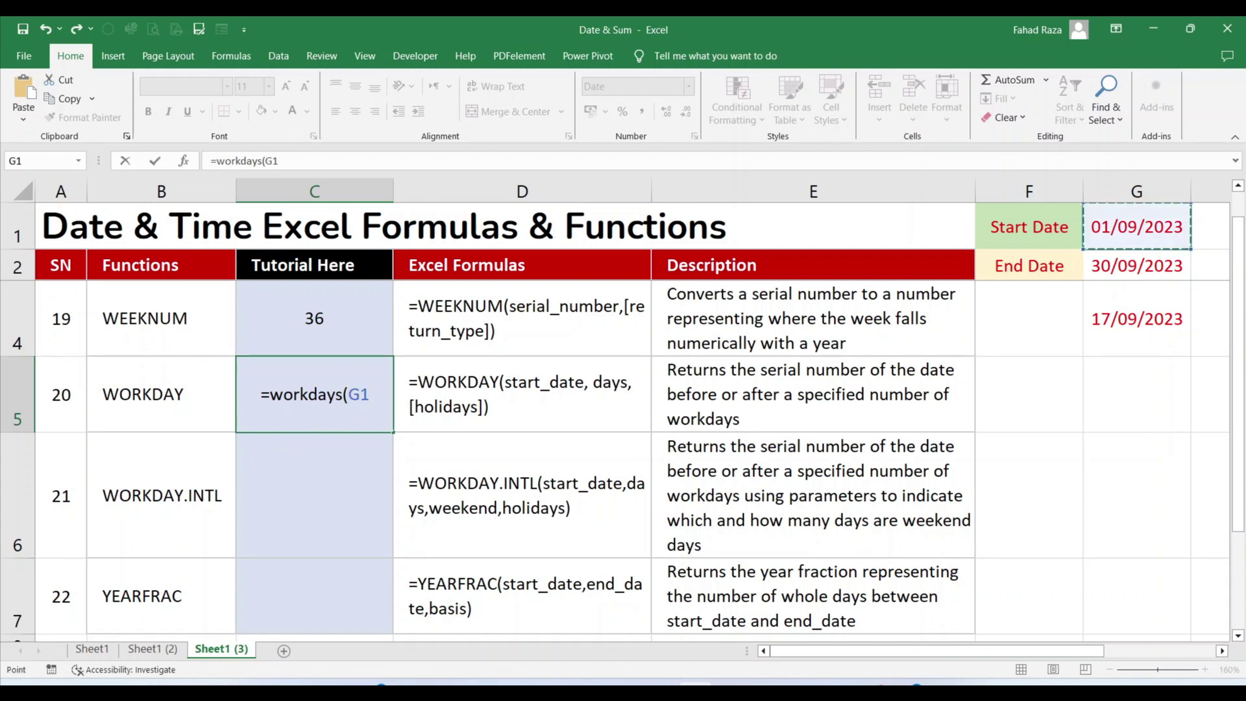
text(,)
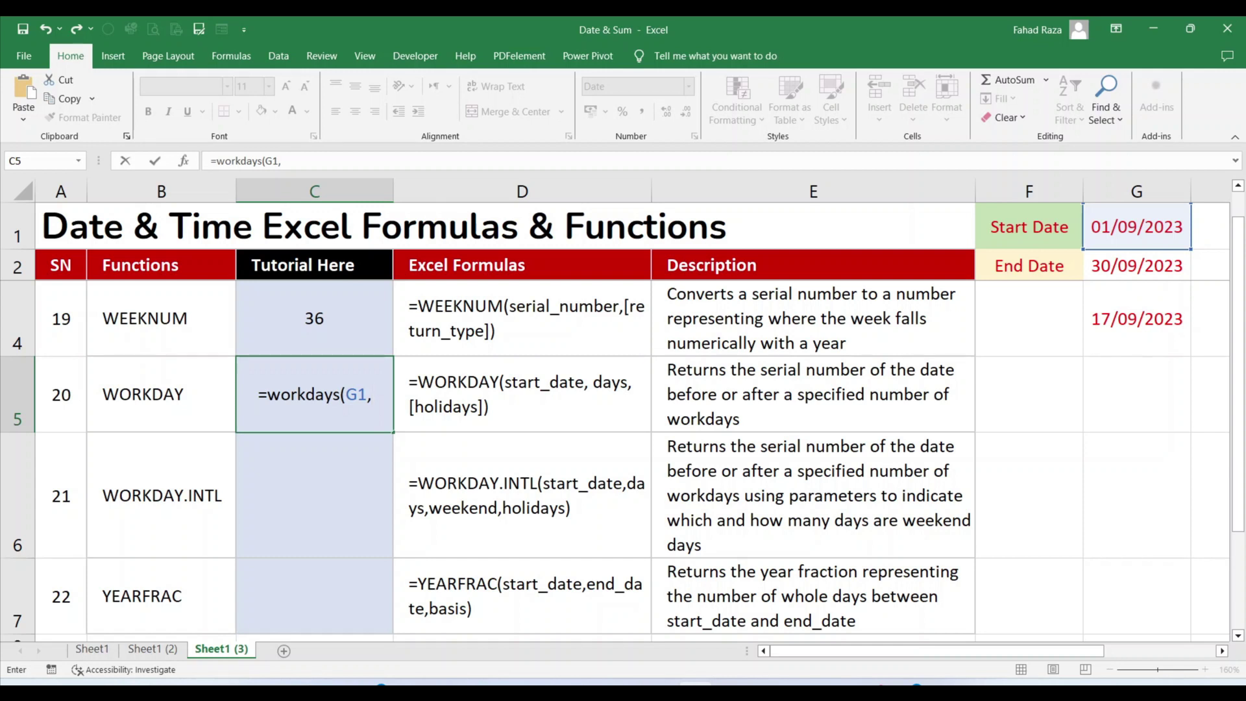
text(5,)
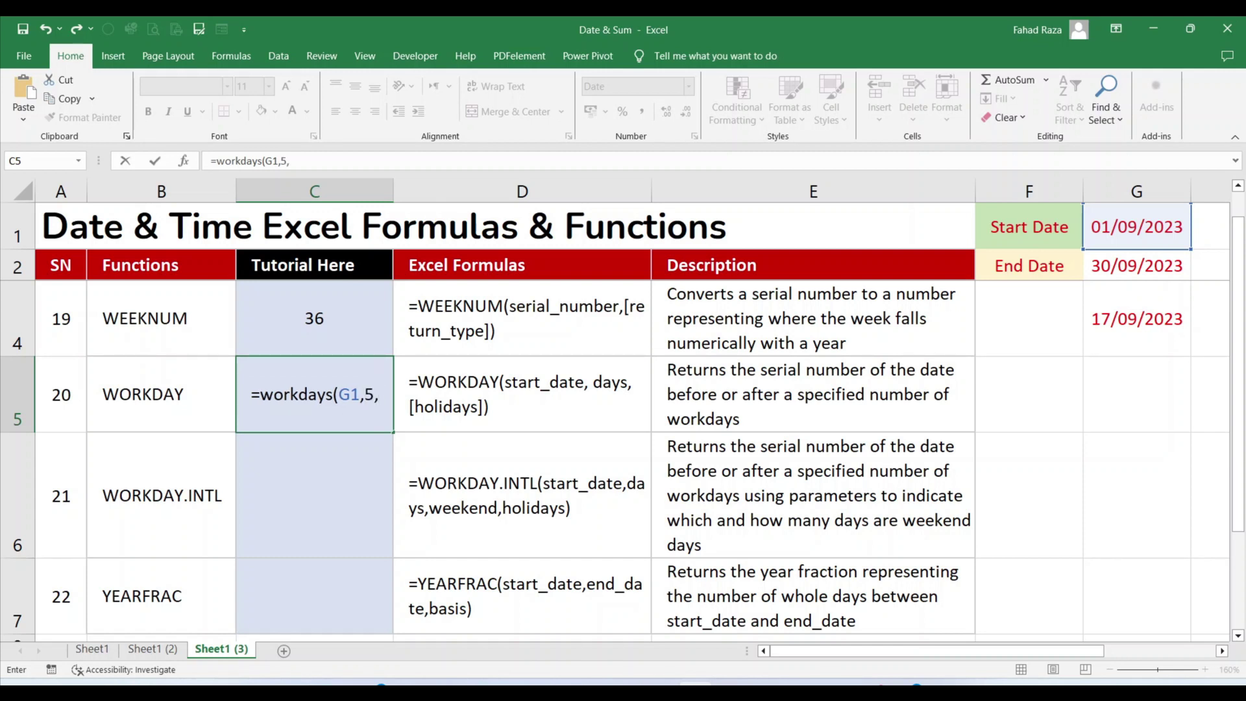
scroll(623, 422, up, 3)
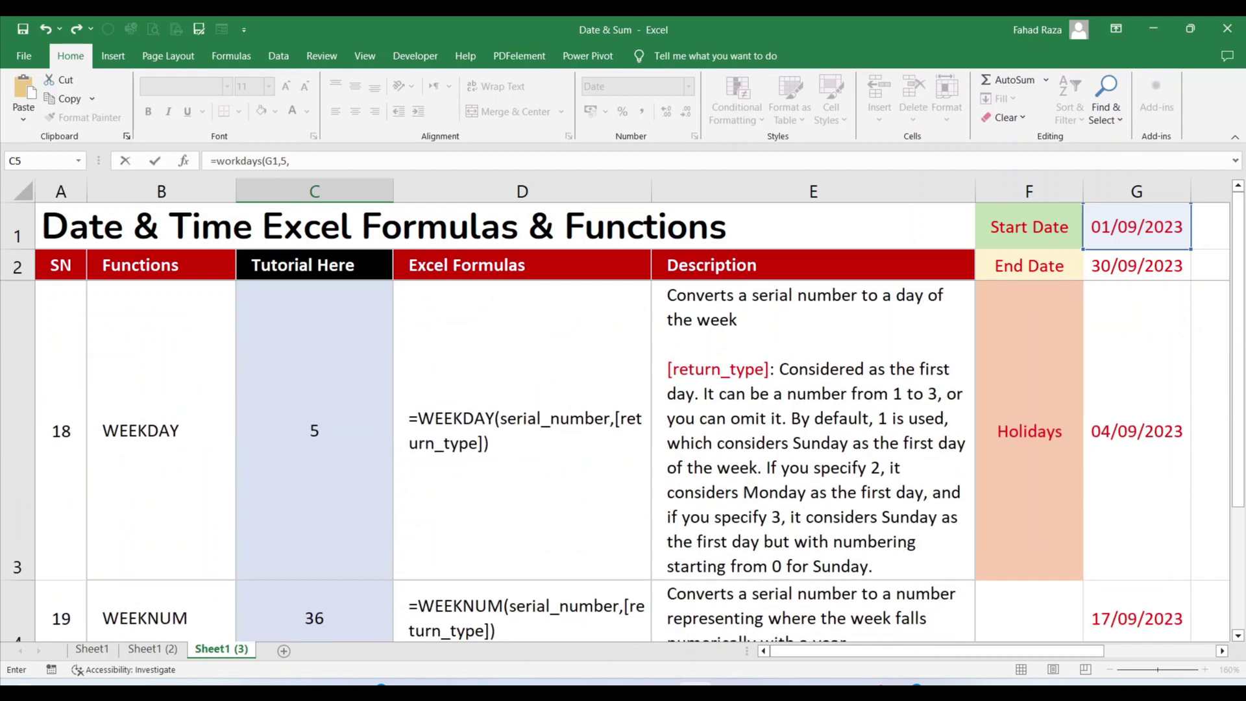
click(1137, 431)
scroll(623, 422, down, 1)
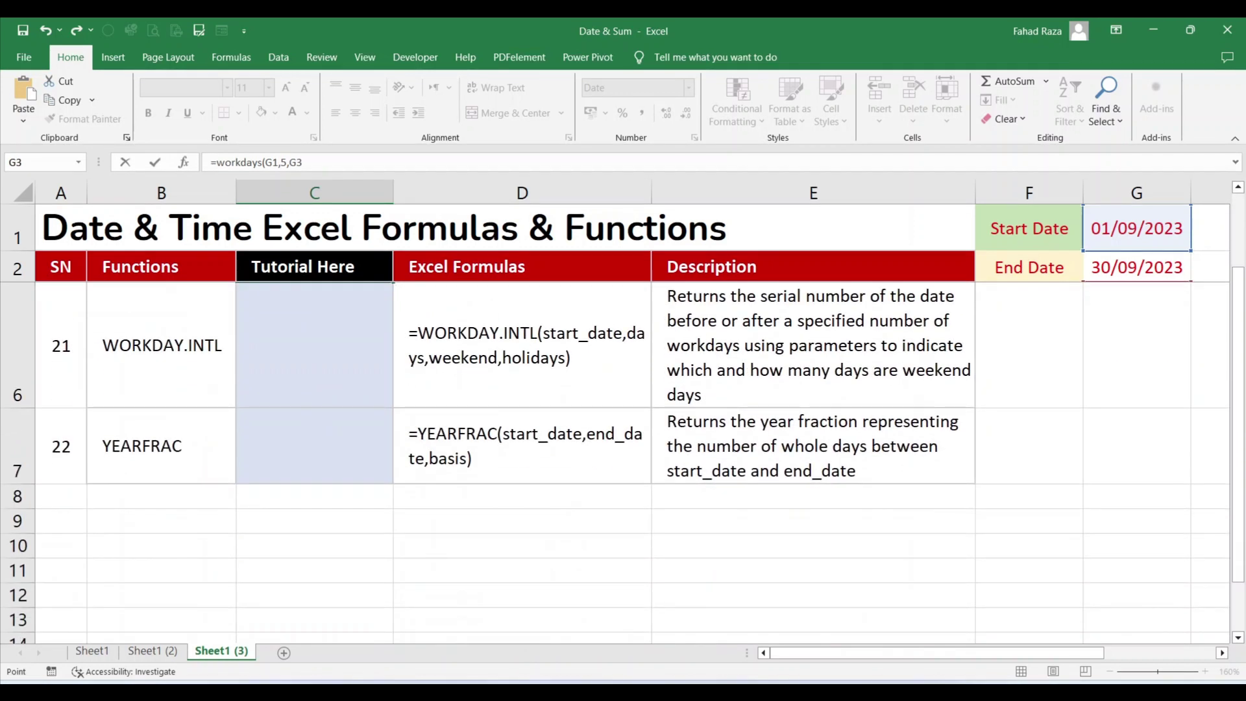
scroll(623, 422, up, 1)
key(Return)
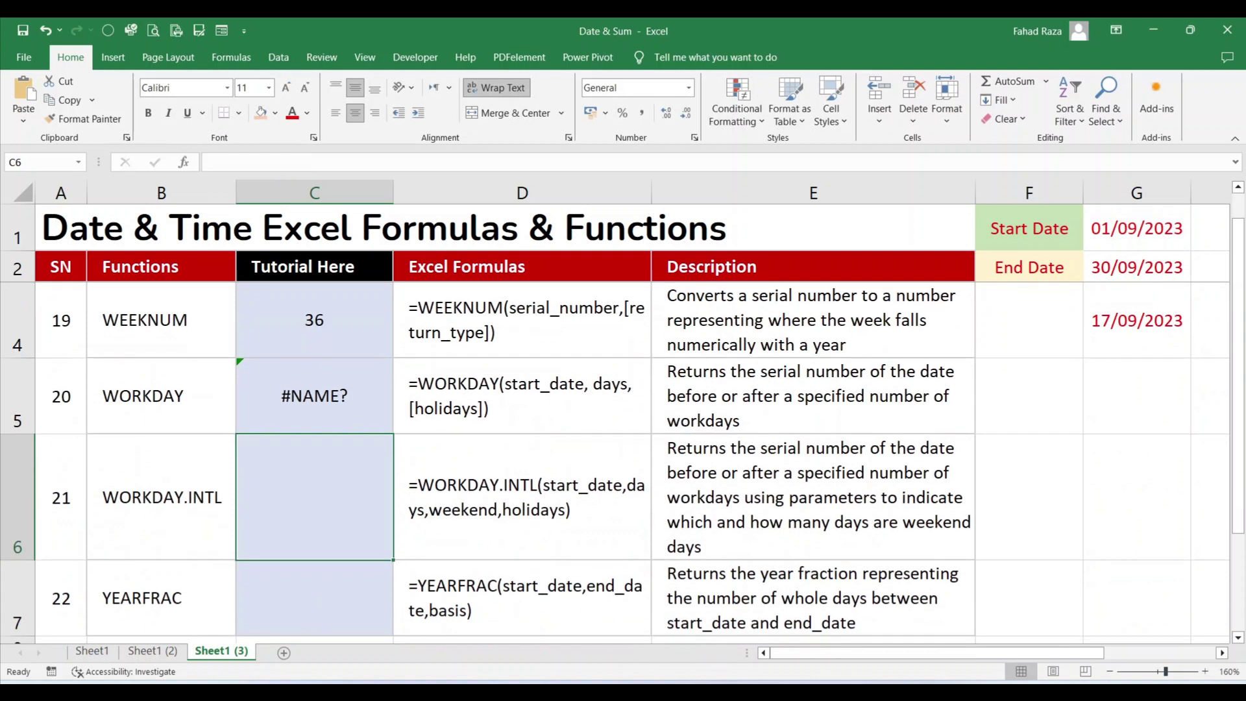
Correct the function name to WORKDAY so C5 returns 11/09/2023
click(314, 396)
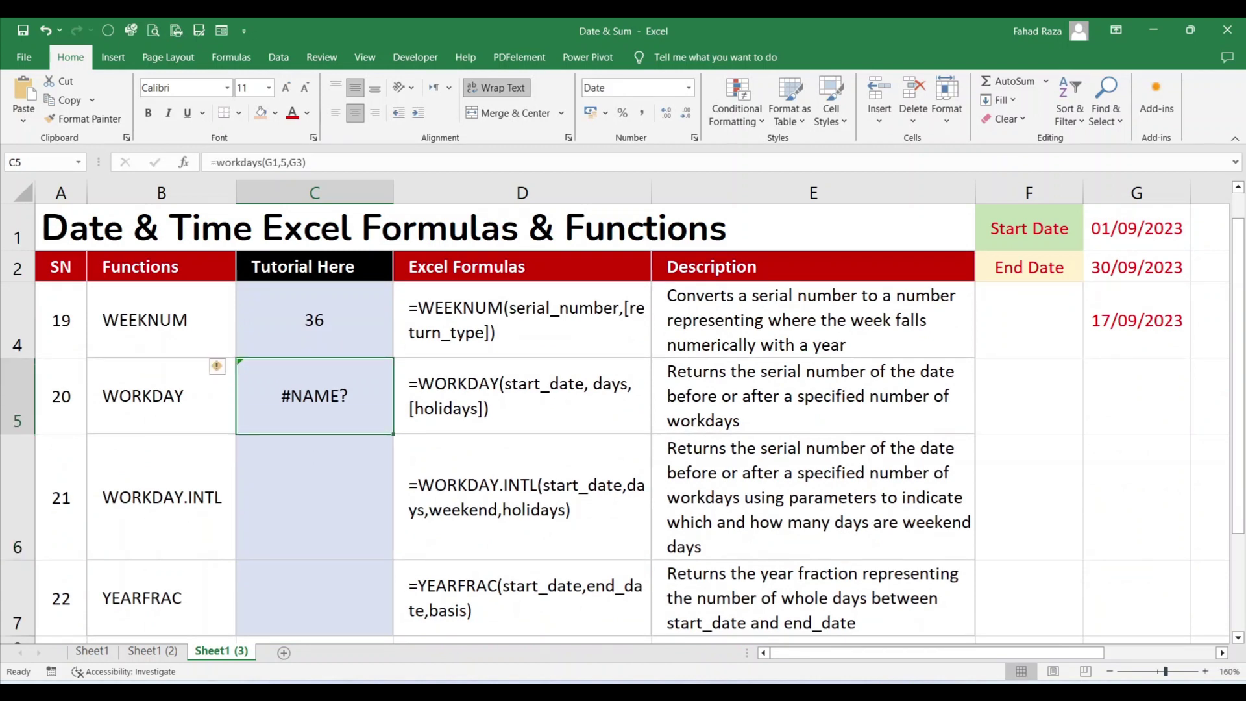
double_click(318, 396)
key(Delete)
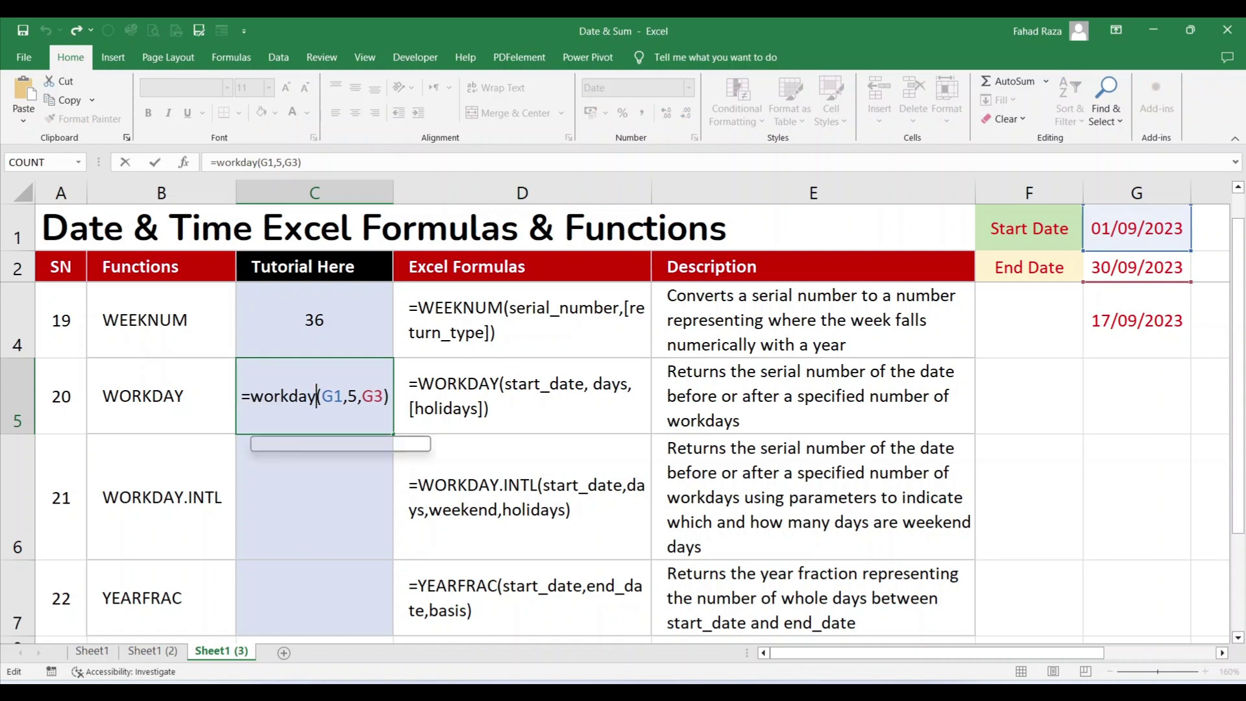
key(Return)
click(314, 396)
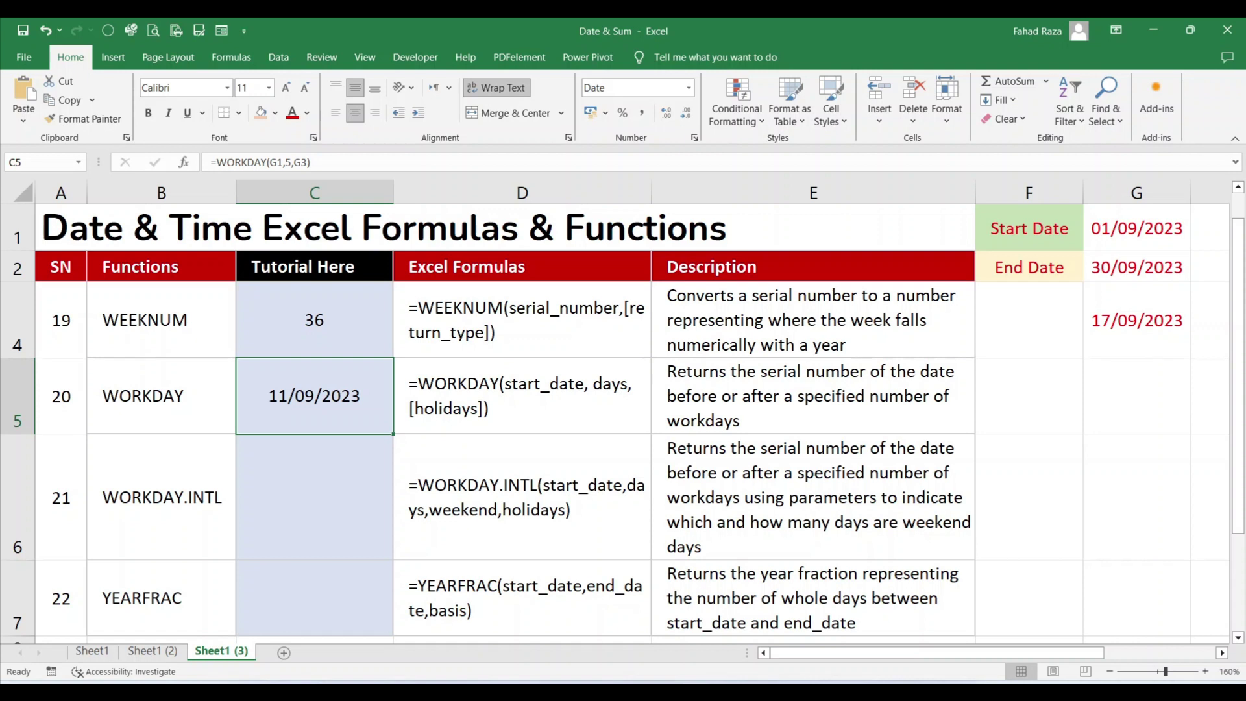
Clear C5 and re-enter =WORKDAY(G1,5,G3), returning 11/09/2023
key(Delete)
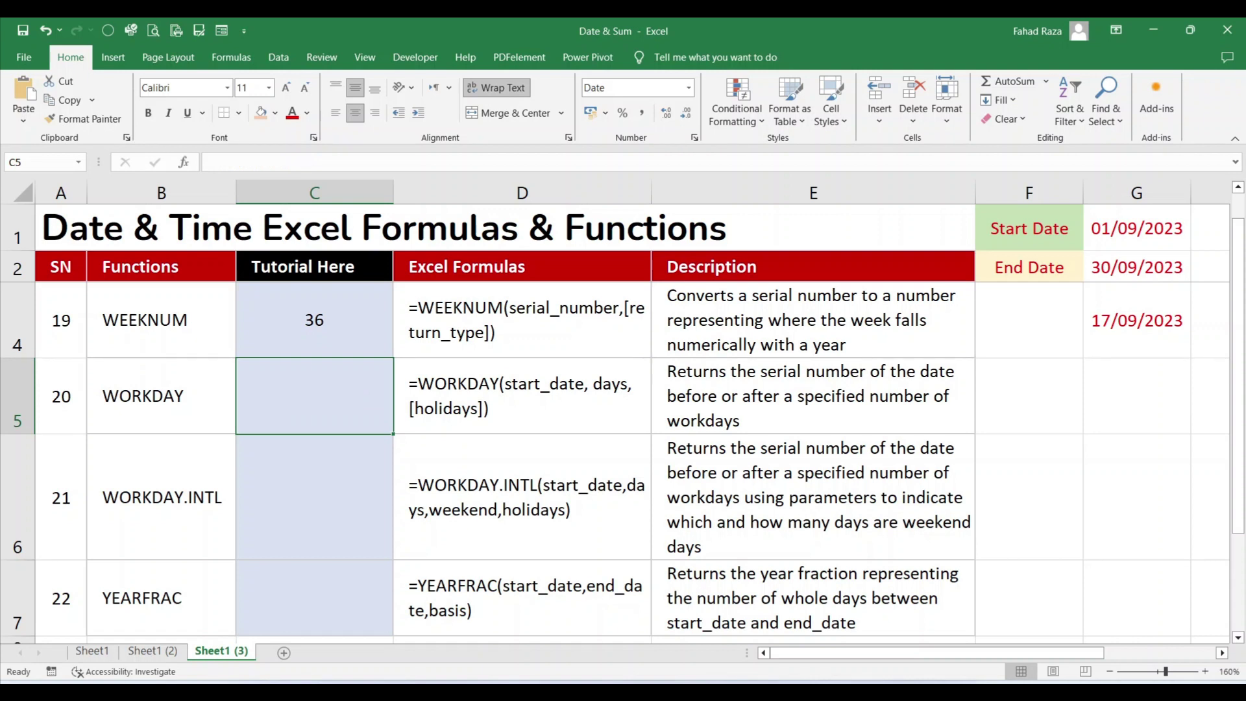
text(=)
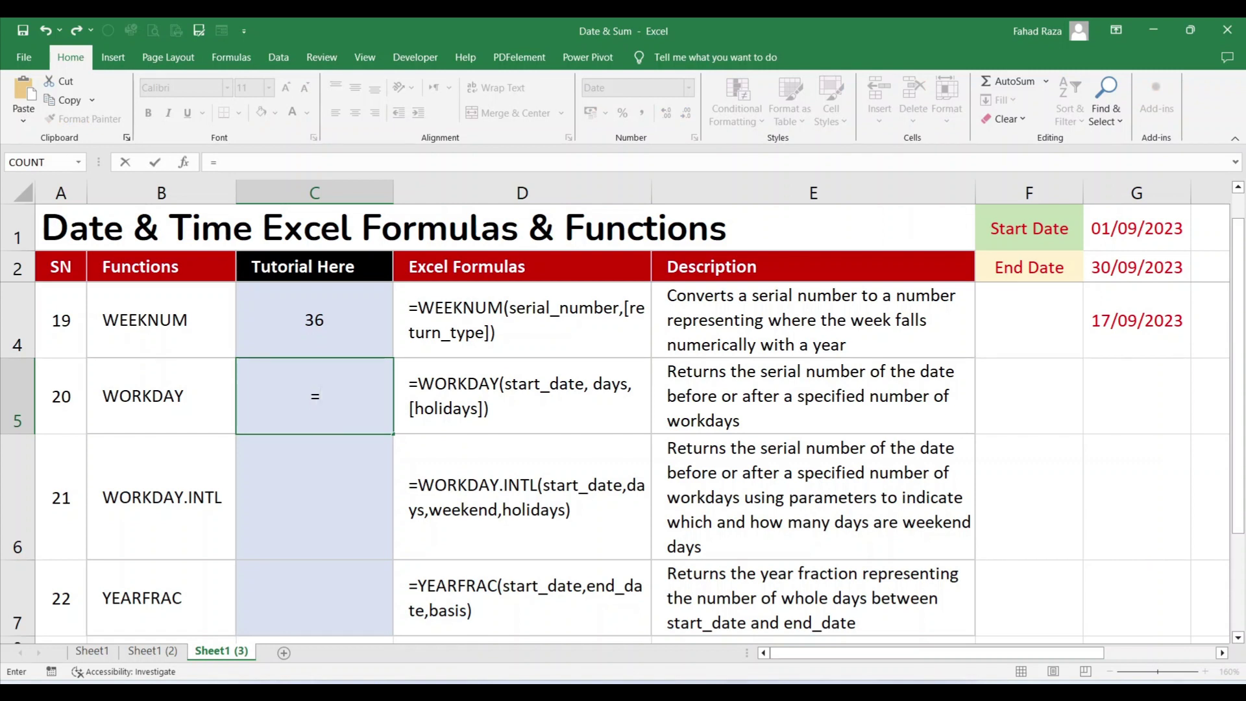
text(workday()
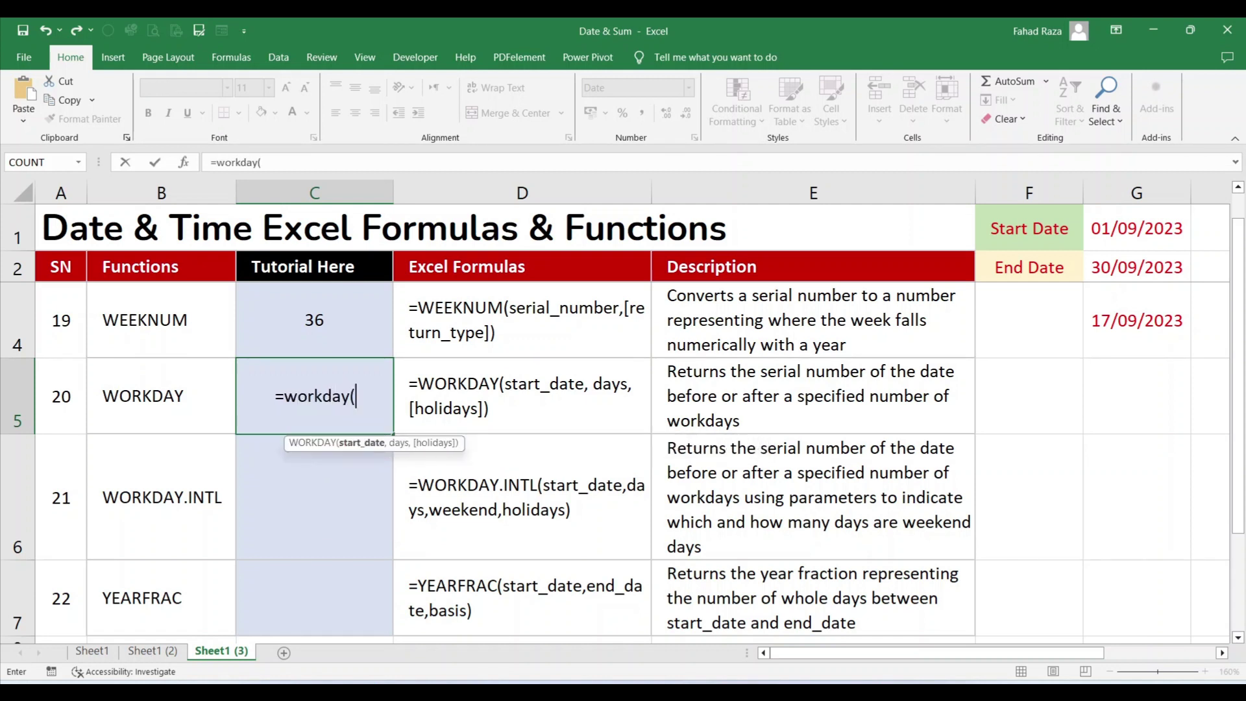
click(1137, 228)
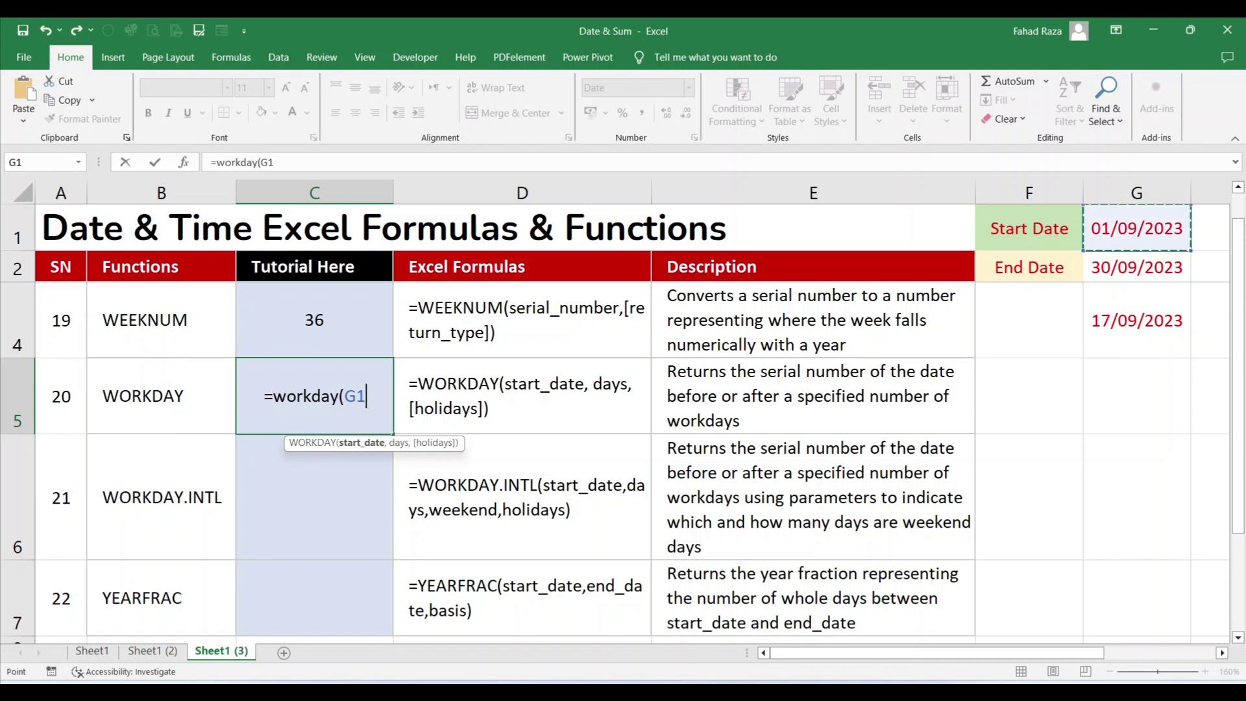
text(,)
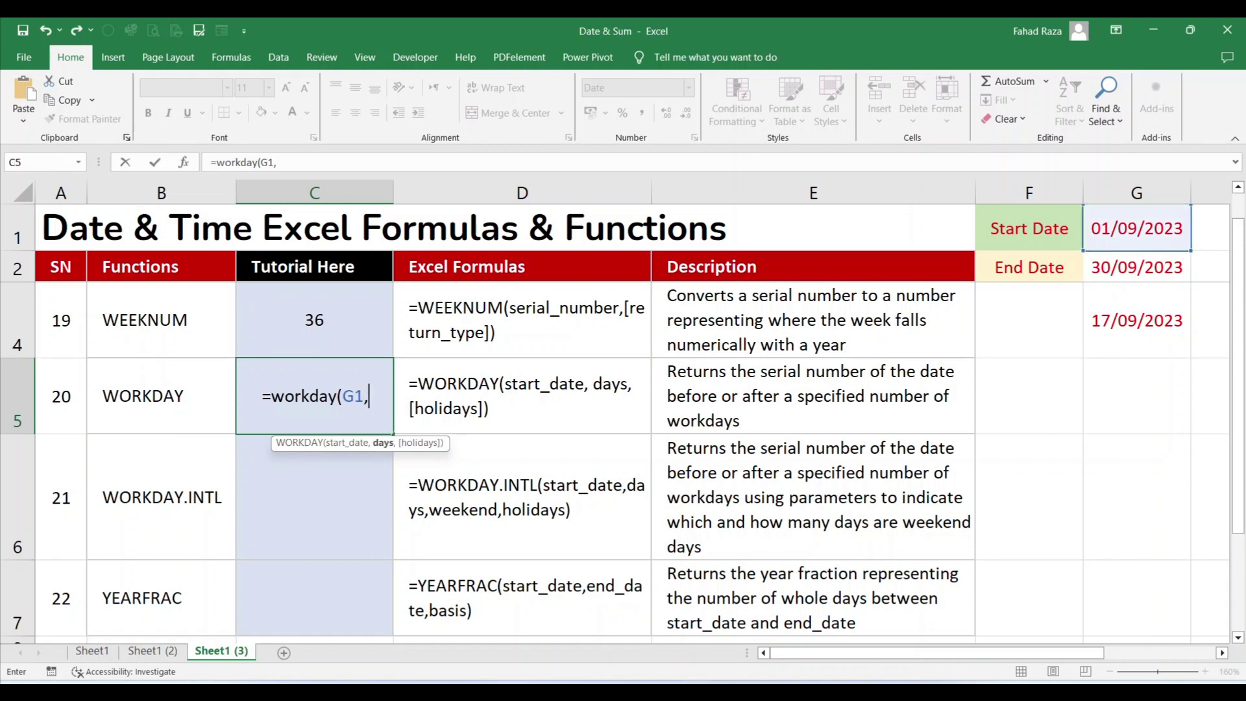
text(5)
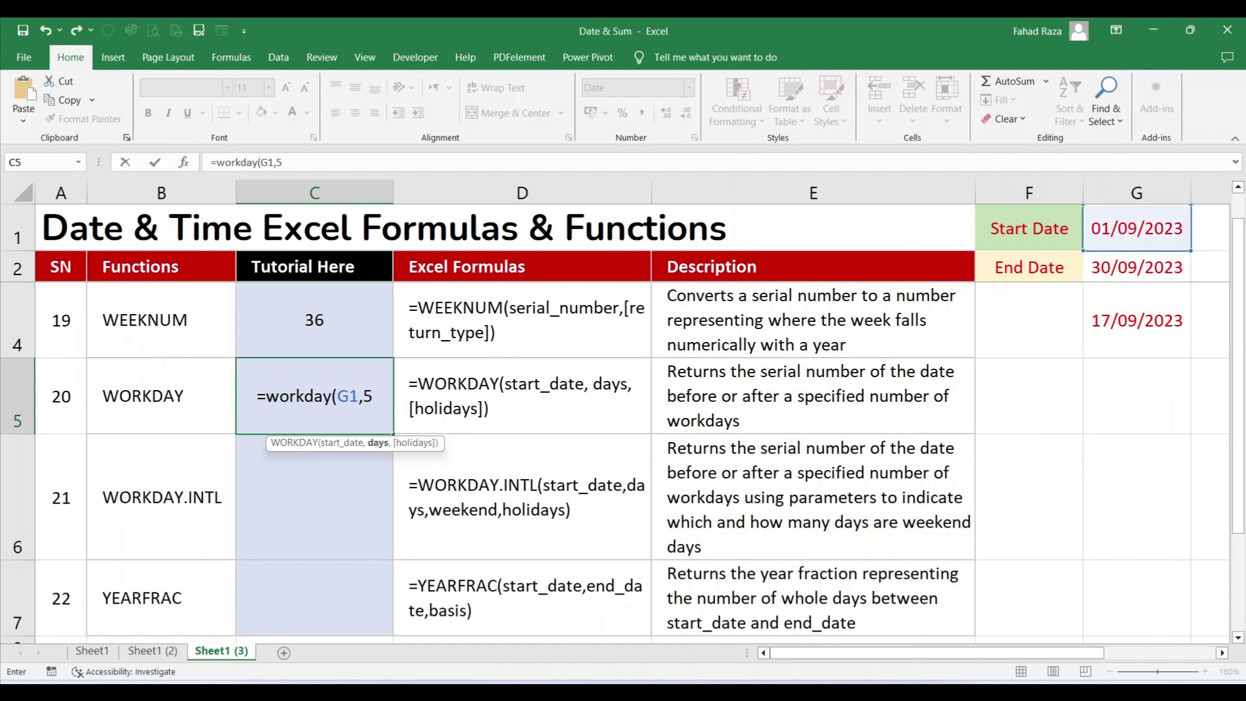
text(,)
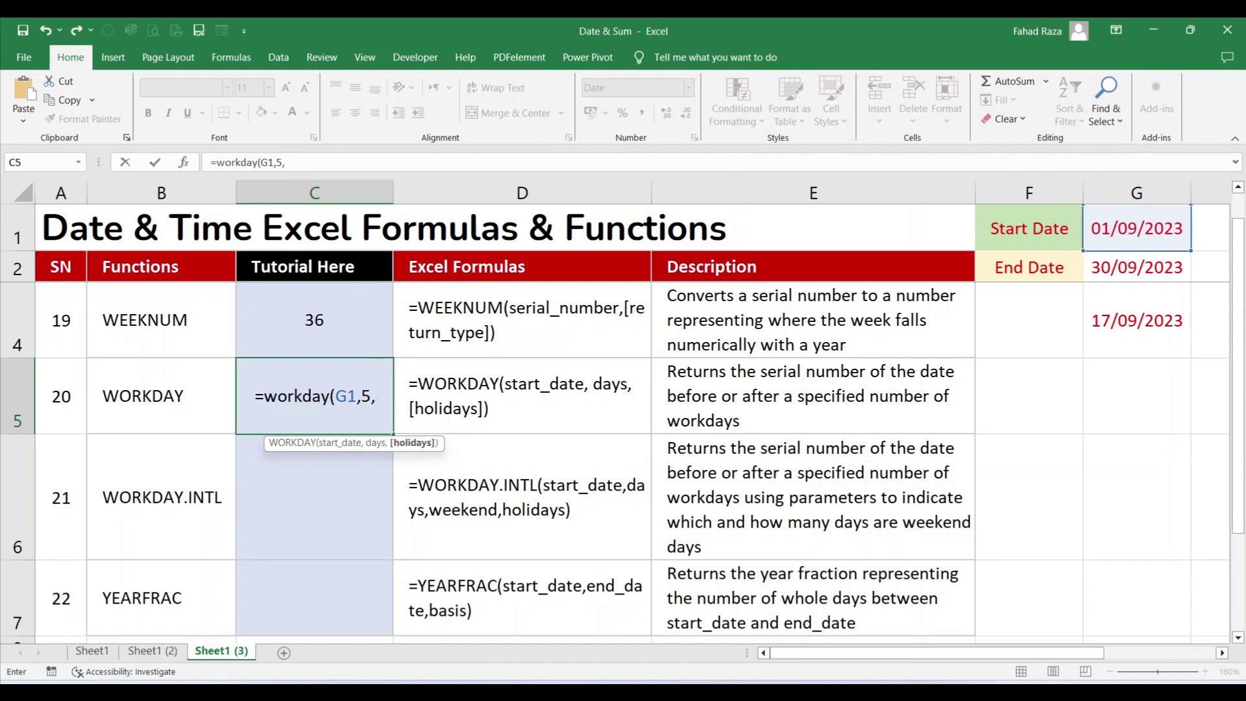
scroll(649, 454, up, 1)
click(1137, 433)
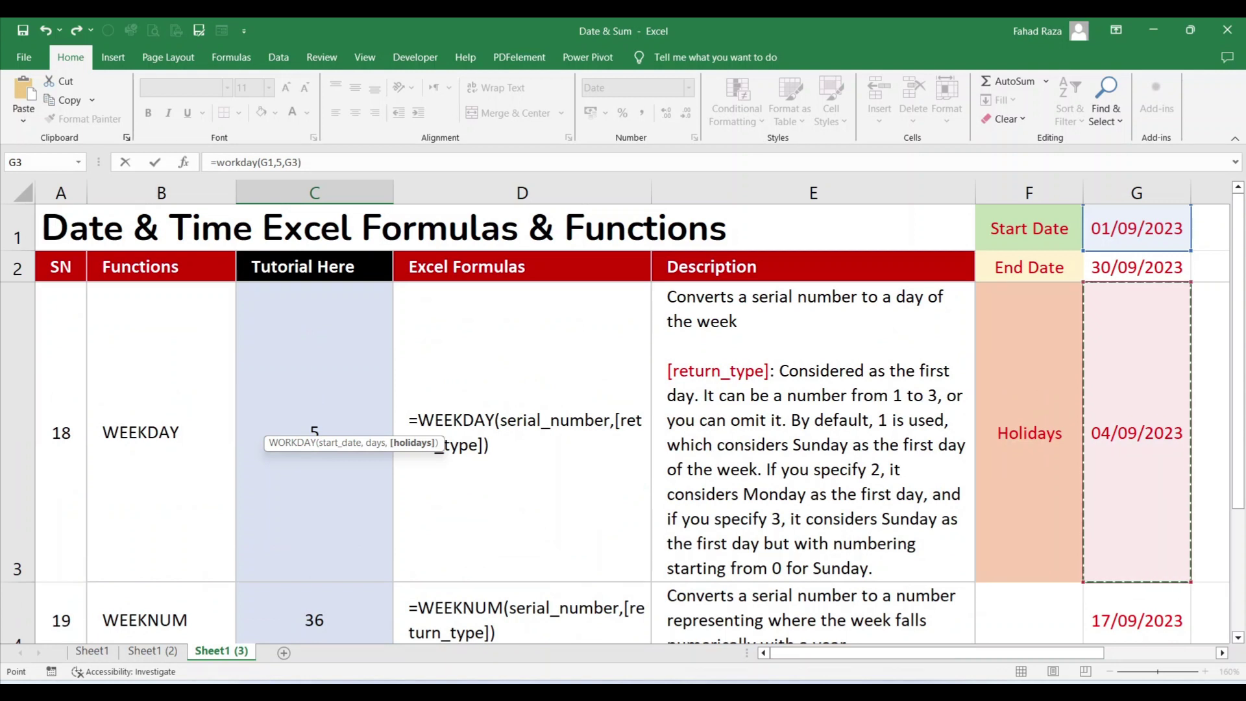
key(Return)
click(314, 396)
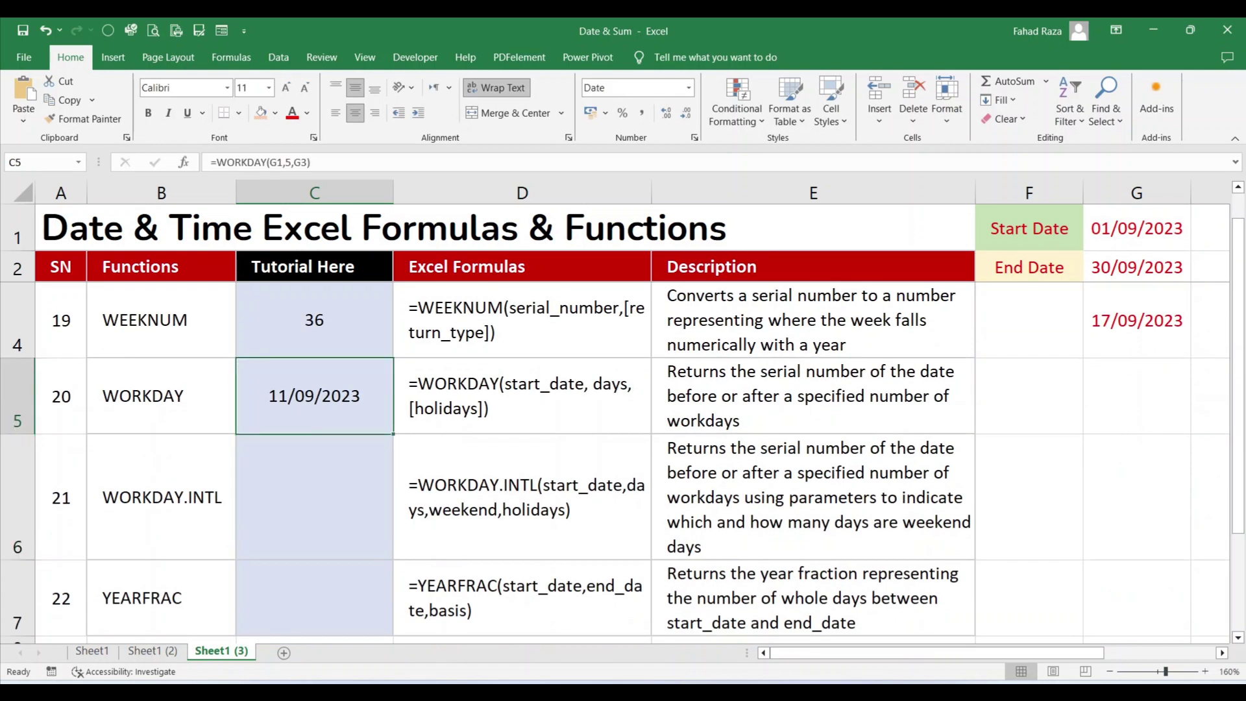
Enter =WORKDAY.INTL(G1,6,2,G3) in C6 with Sunday–Monday weekends
click(314, 497)
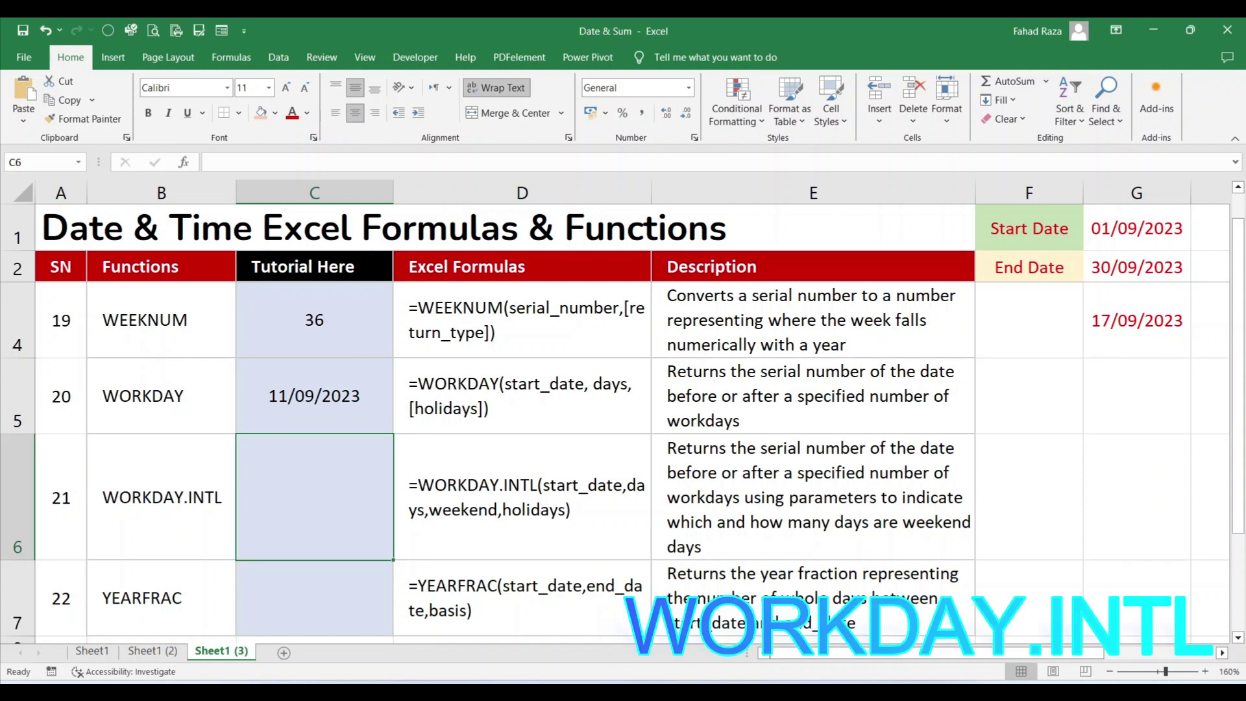
text(=workd)
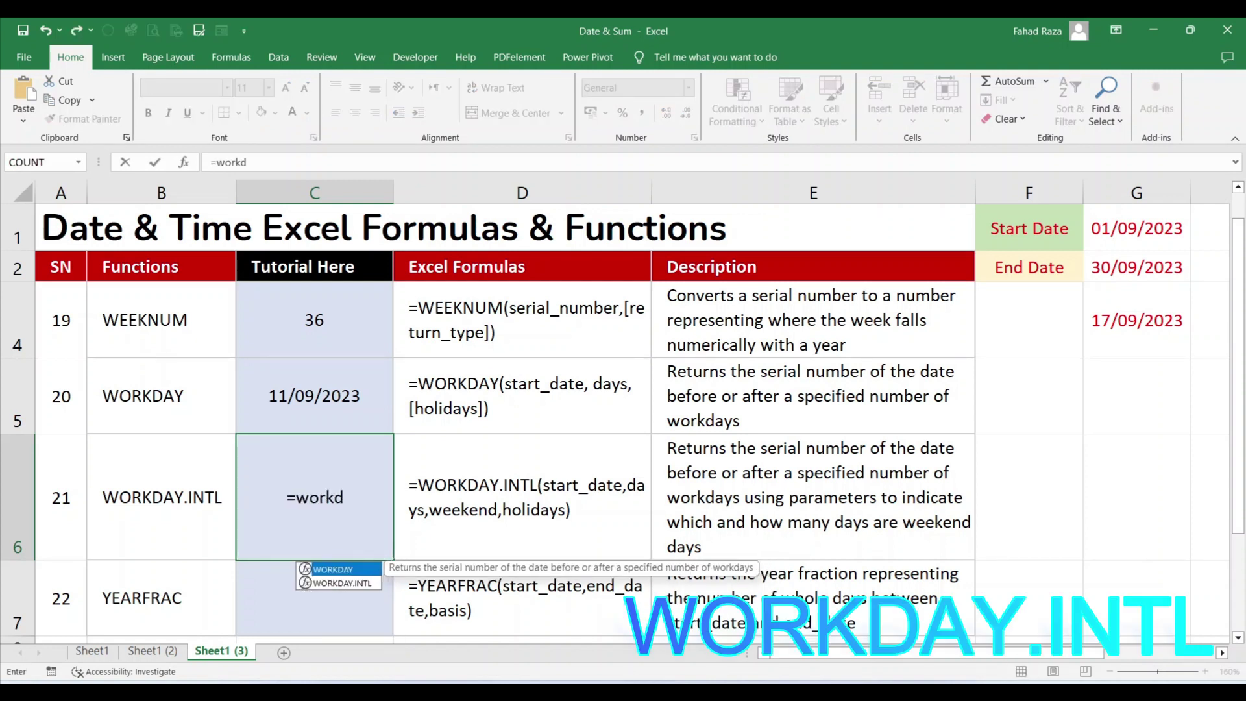
text(ay)
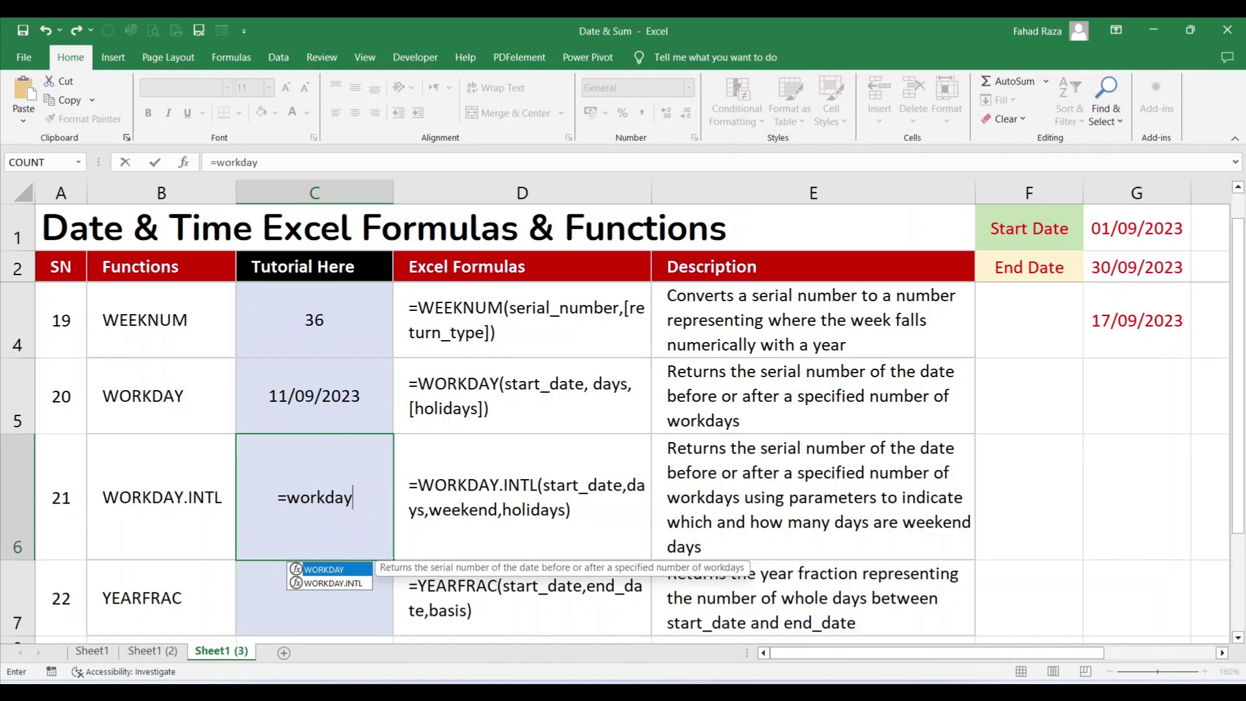
text(.intl()
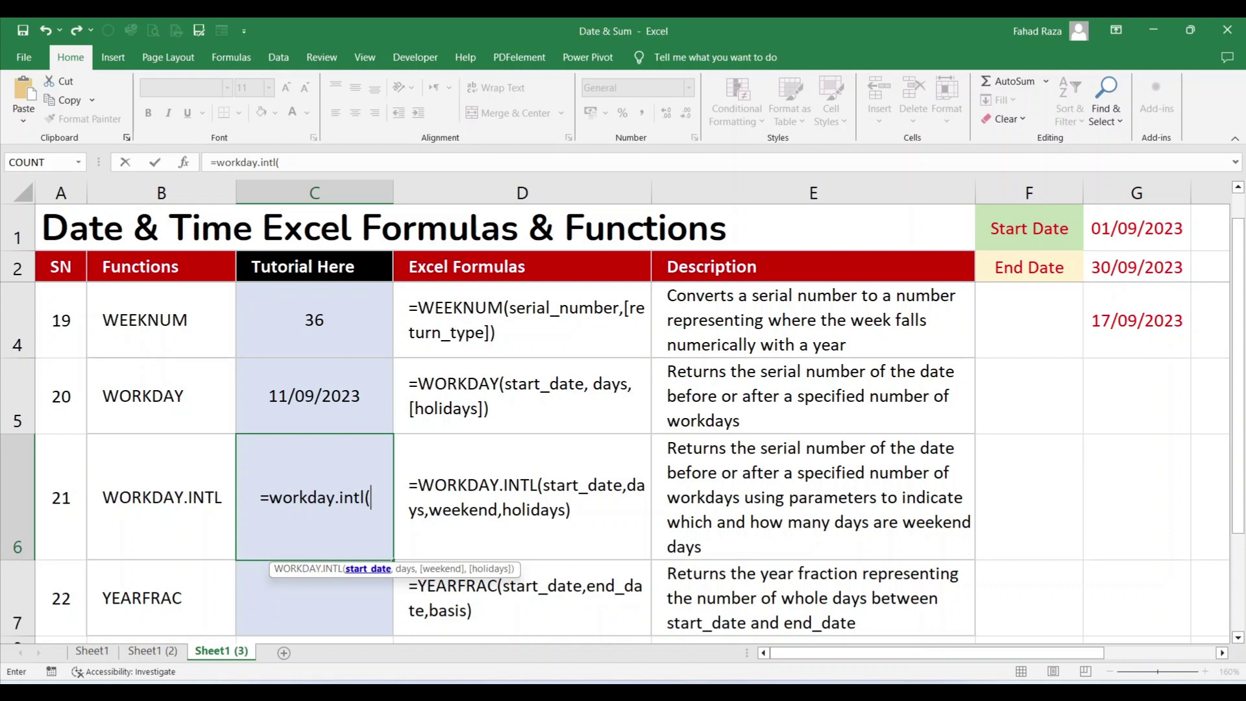
click(1137, 229)
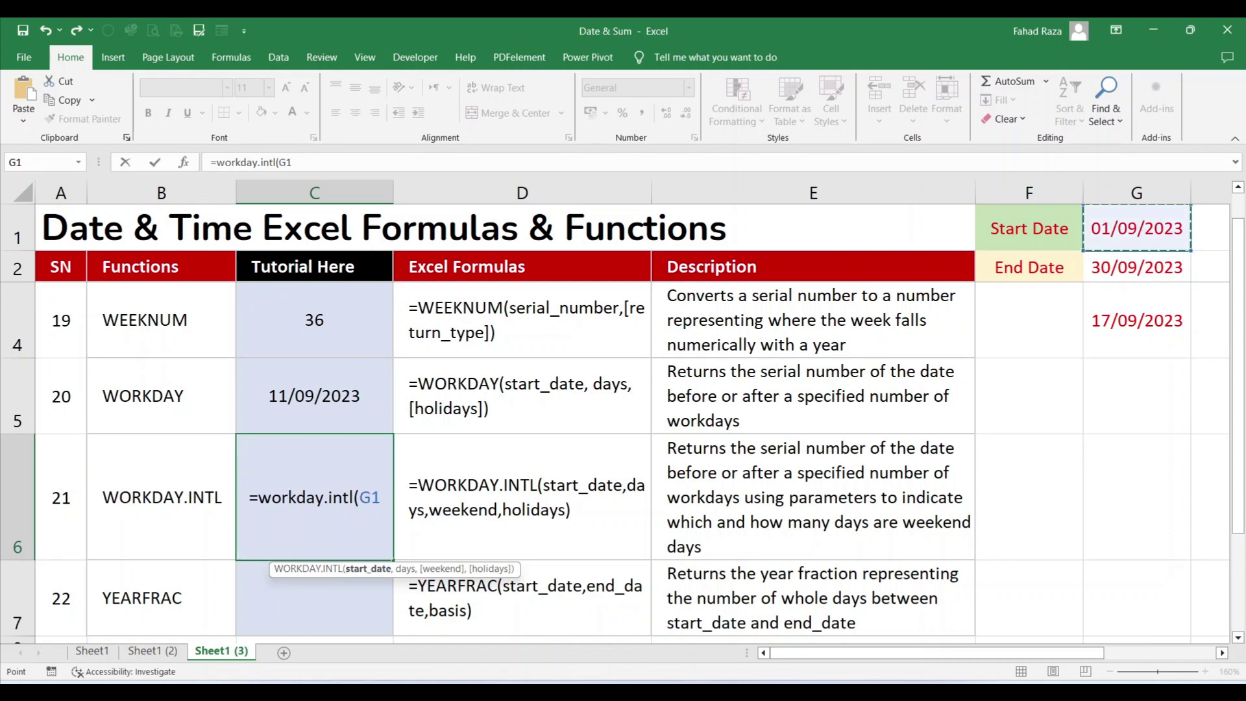
text(,)
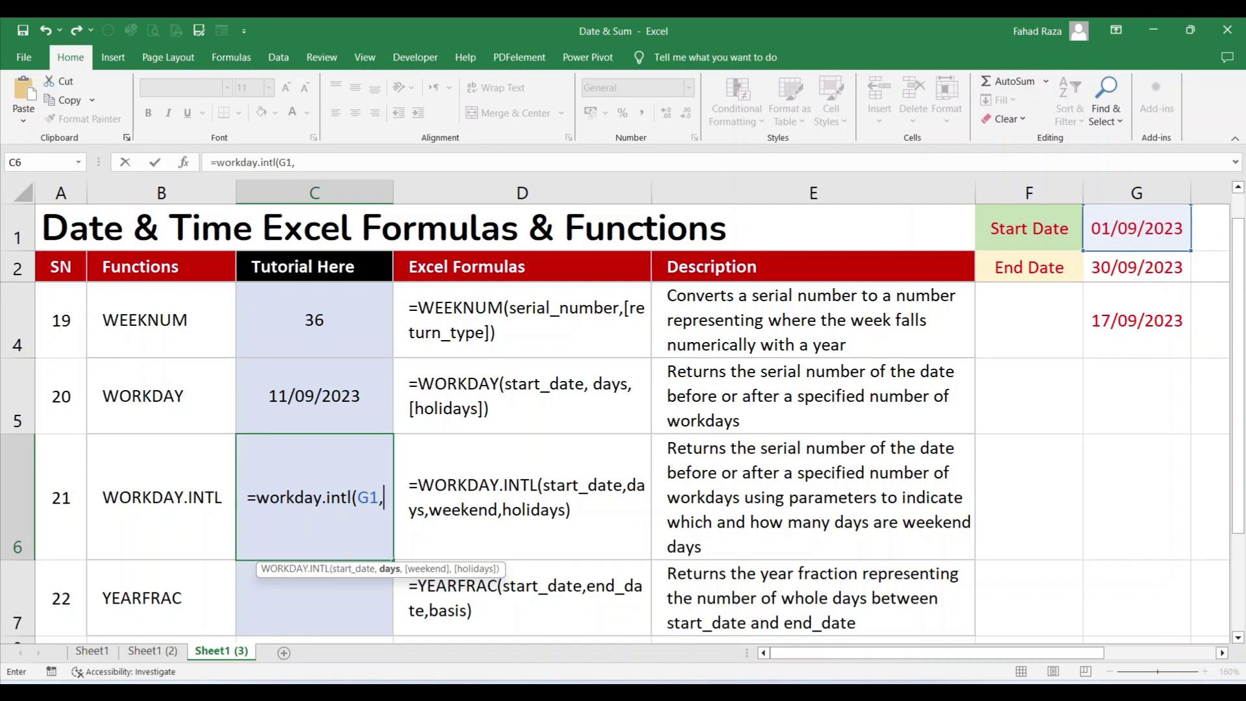
text(6)
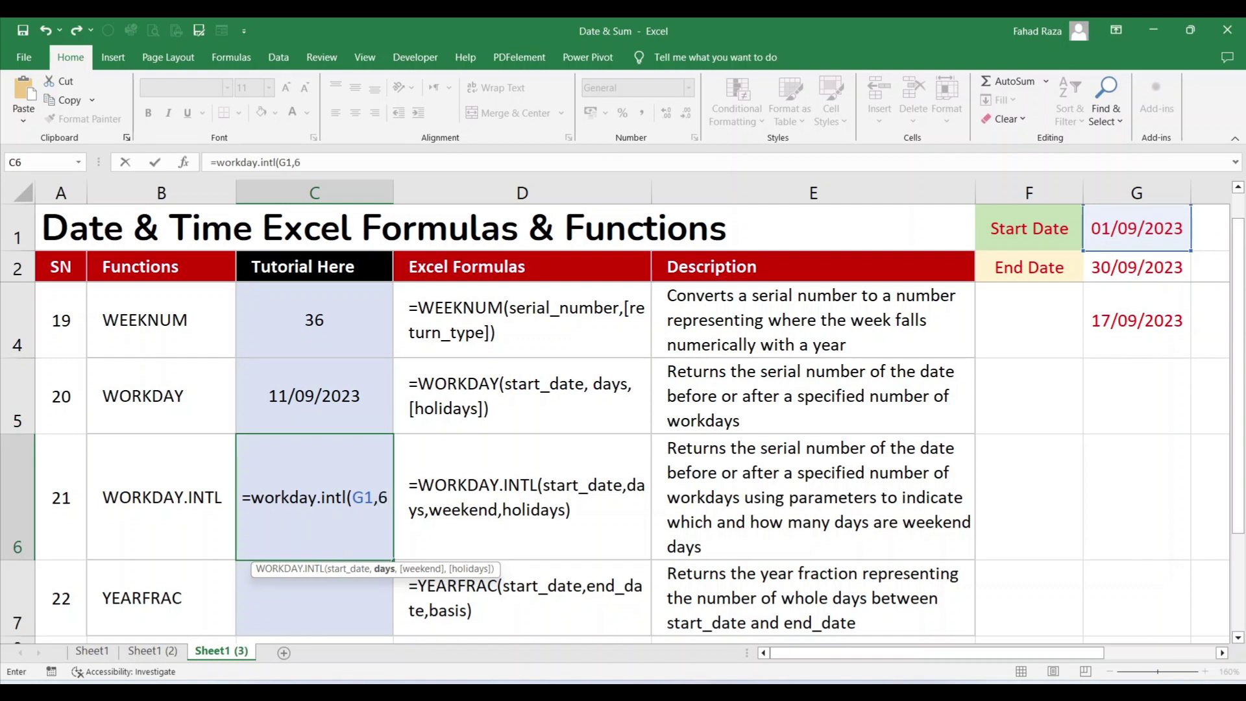
text(,)
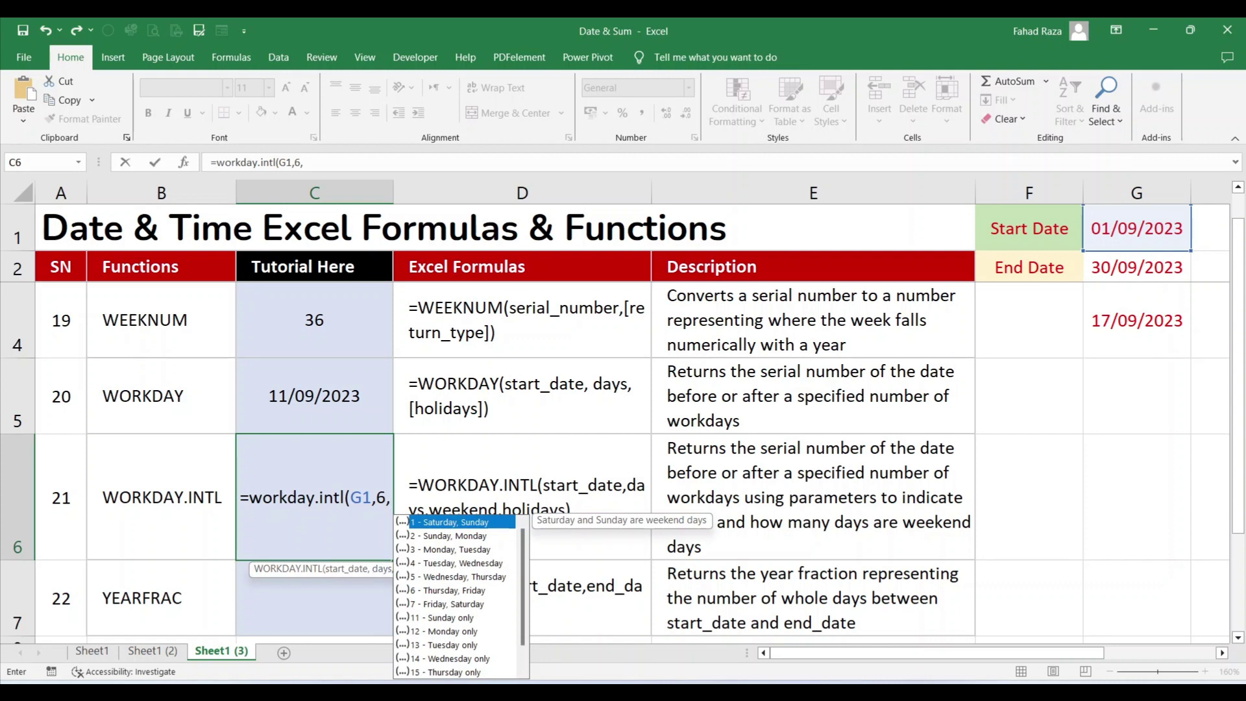
key(Down)
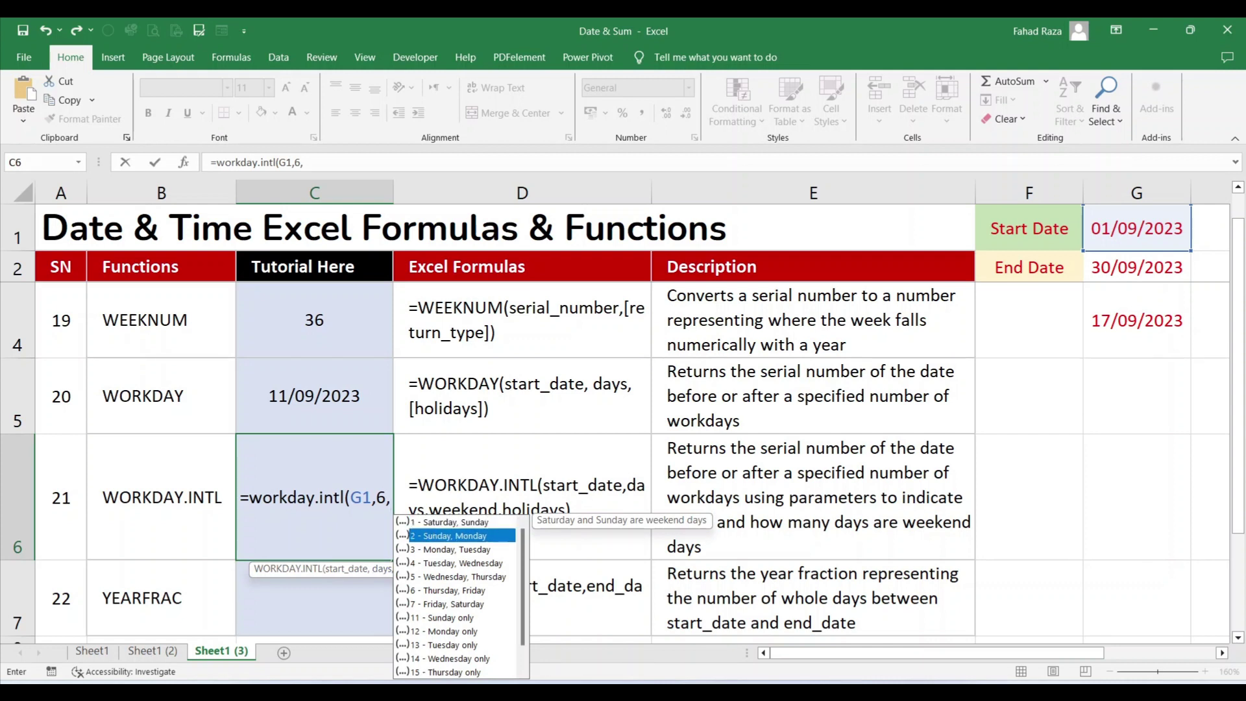
key(Tab)
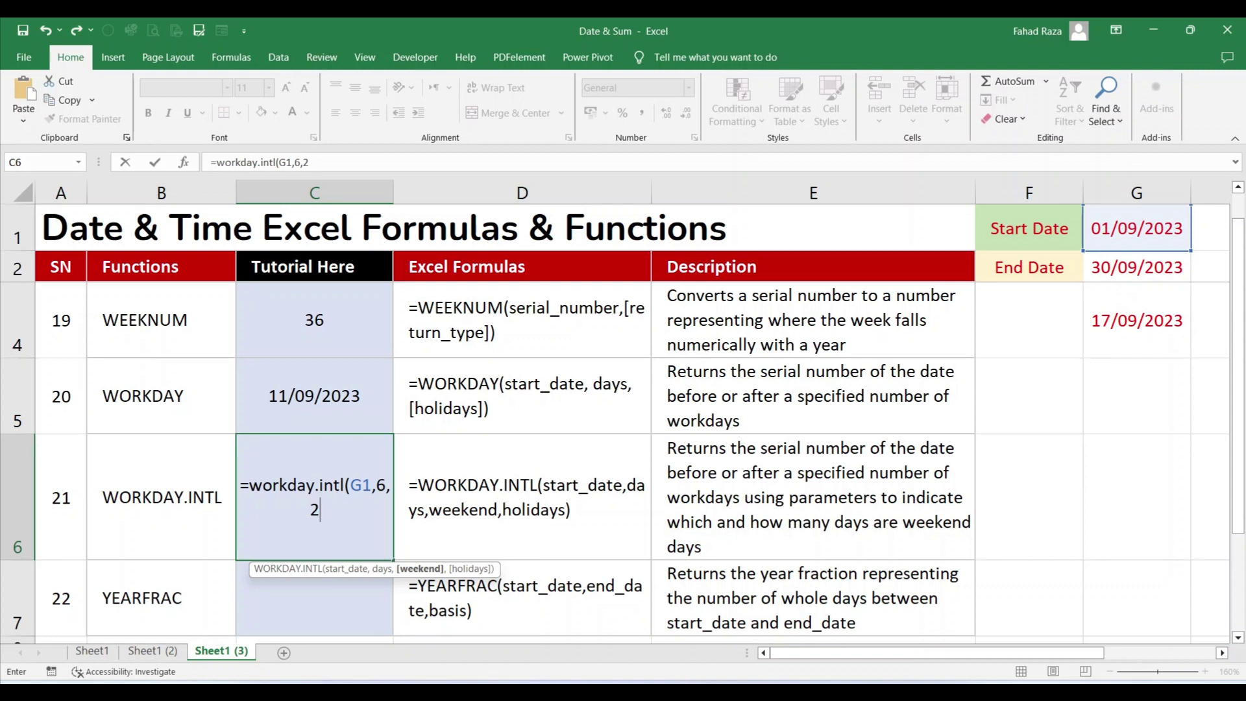
text(,)
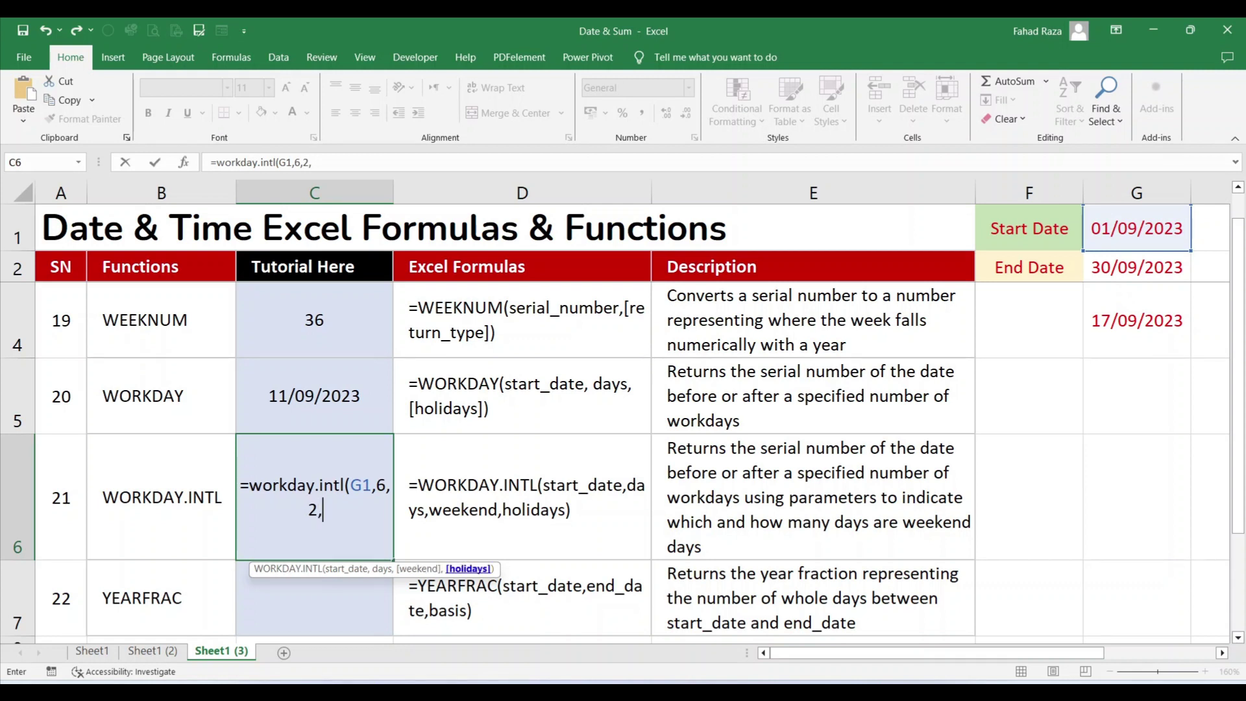
scroll(620, 464, up, 1)
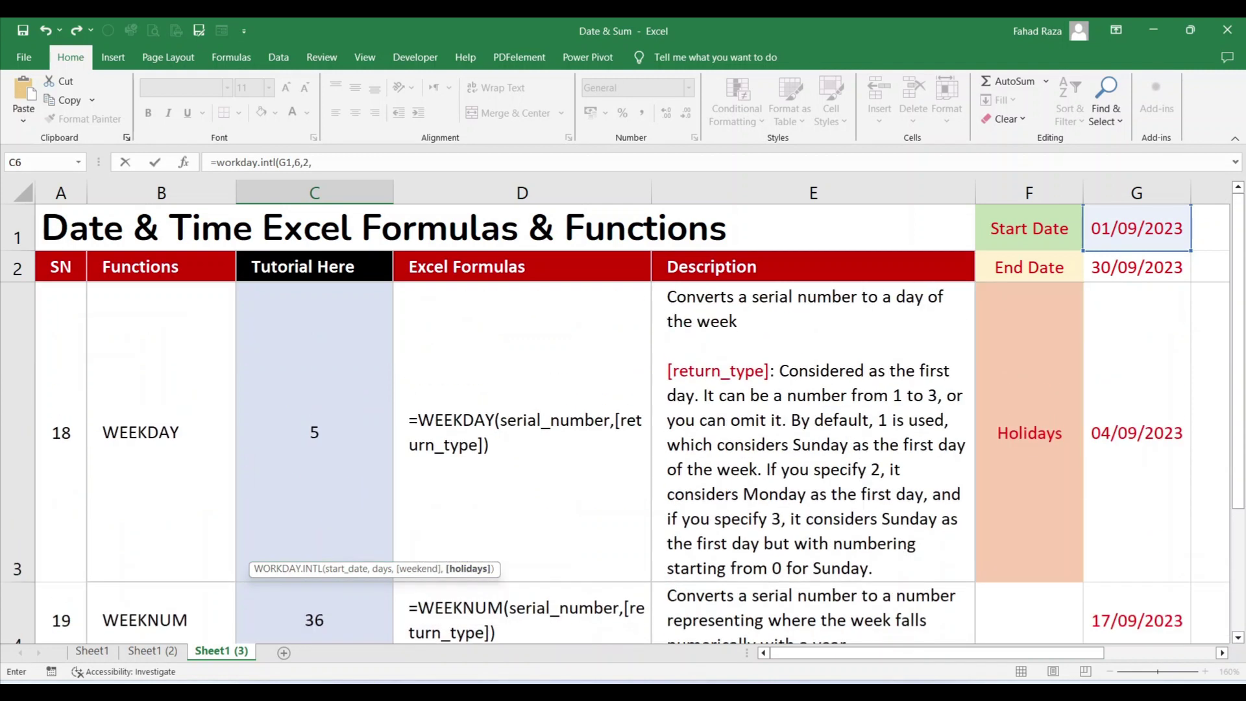
click(1136, 432)
text())
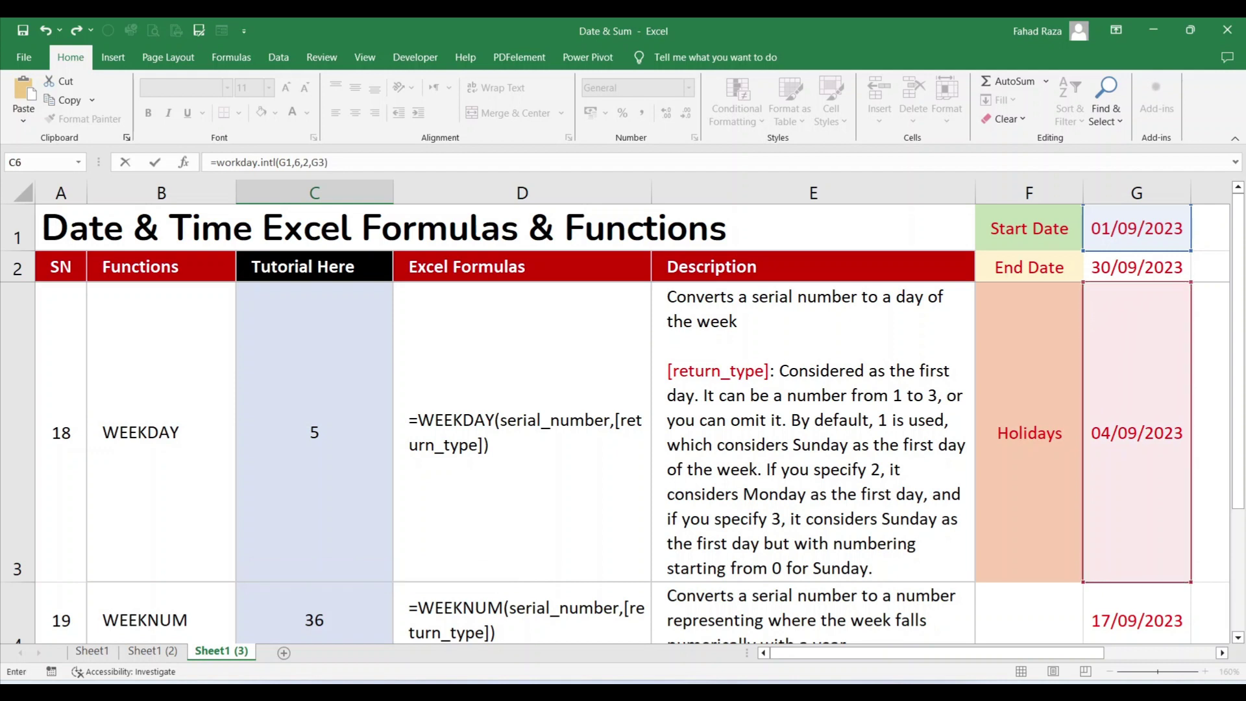
key(ctrl+Return)
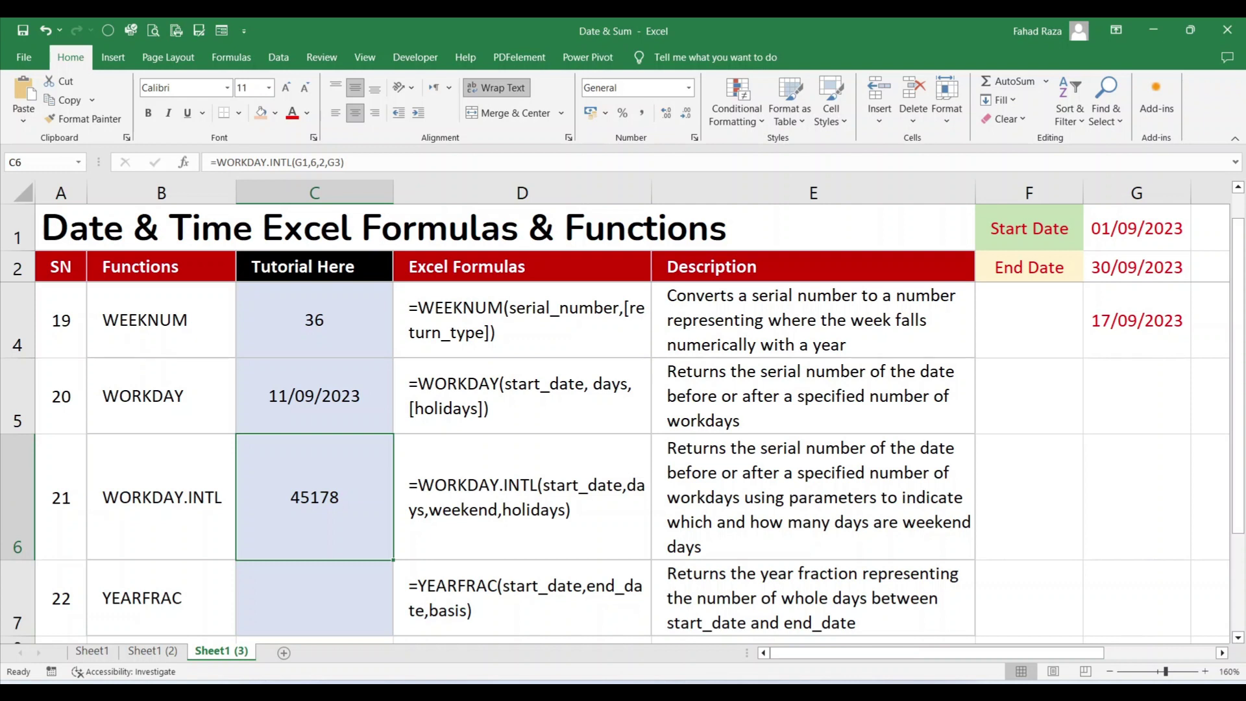
Format the WORKDAY.INTL result as Short Date, showing 09/09/2023
click(689, 87)
key(Up)
key(Up)
key(Up)
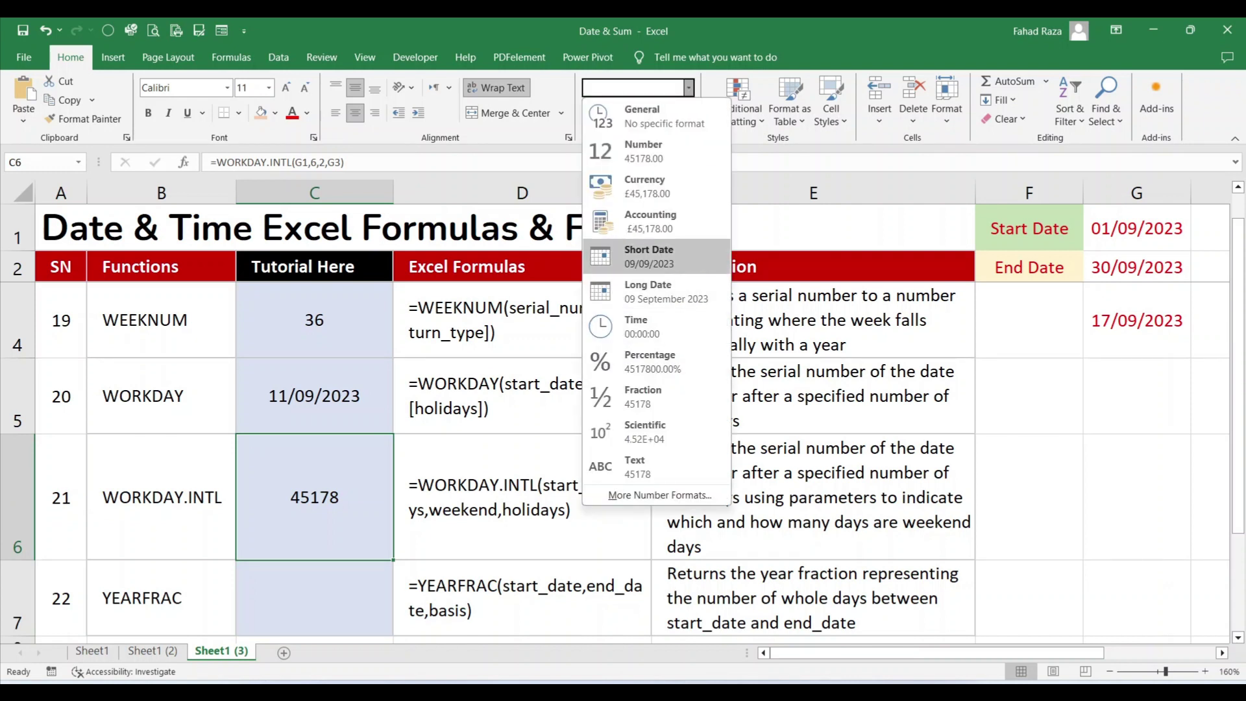
key(Return)
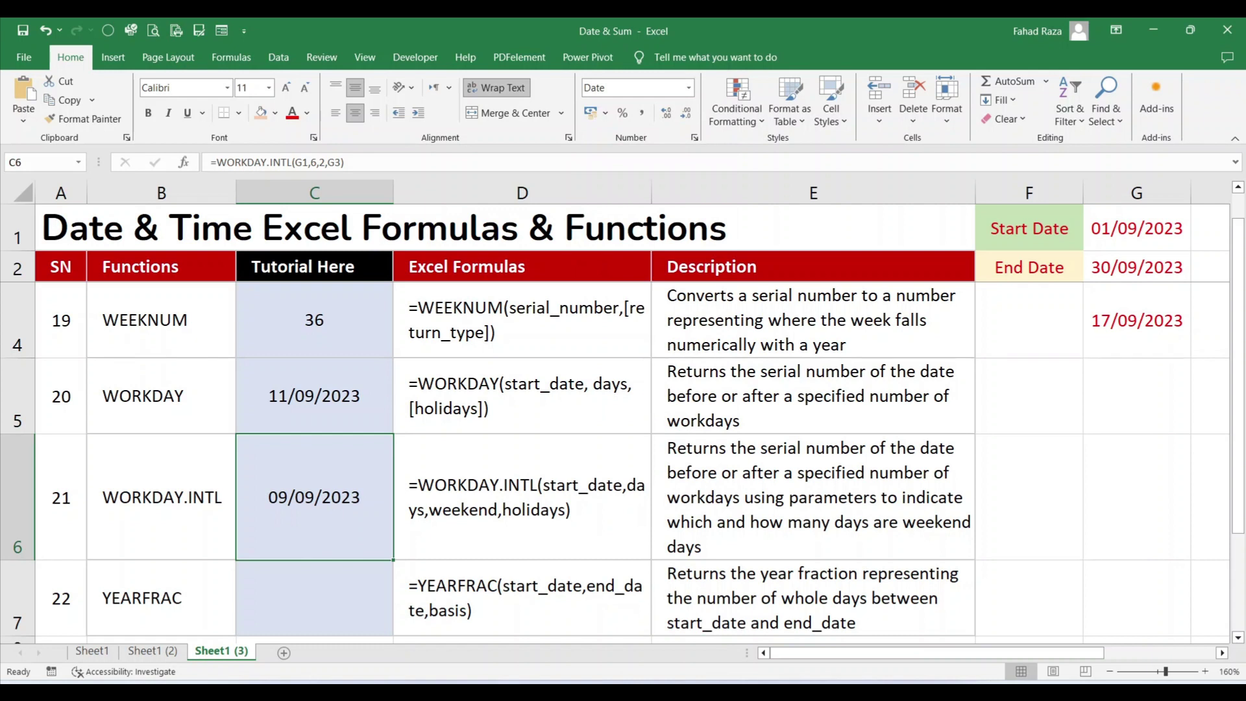
click(315, 598)
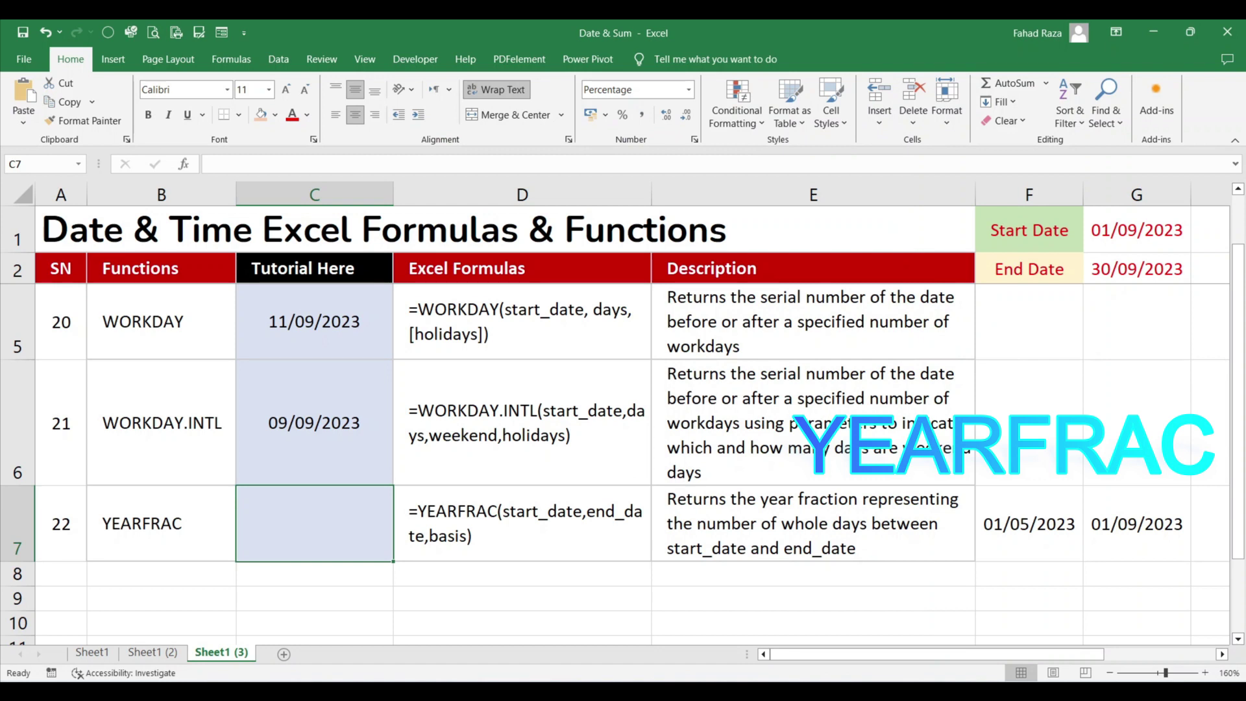
Enter =YEARFRAC(F7,G7,1) in C7 for the actual/actual year fraction
text(=yearfrac)
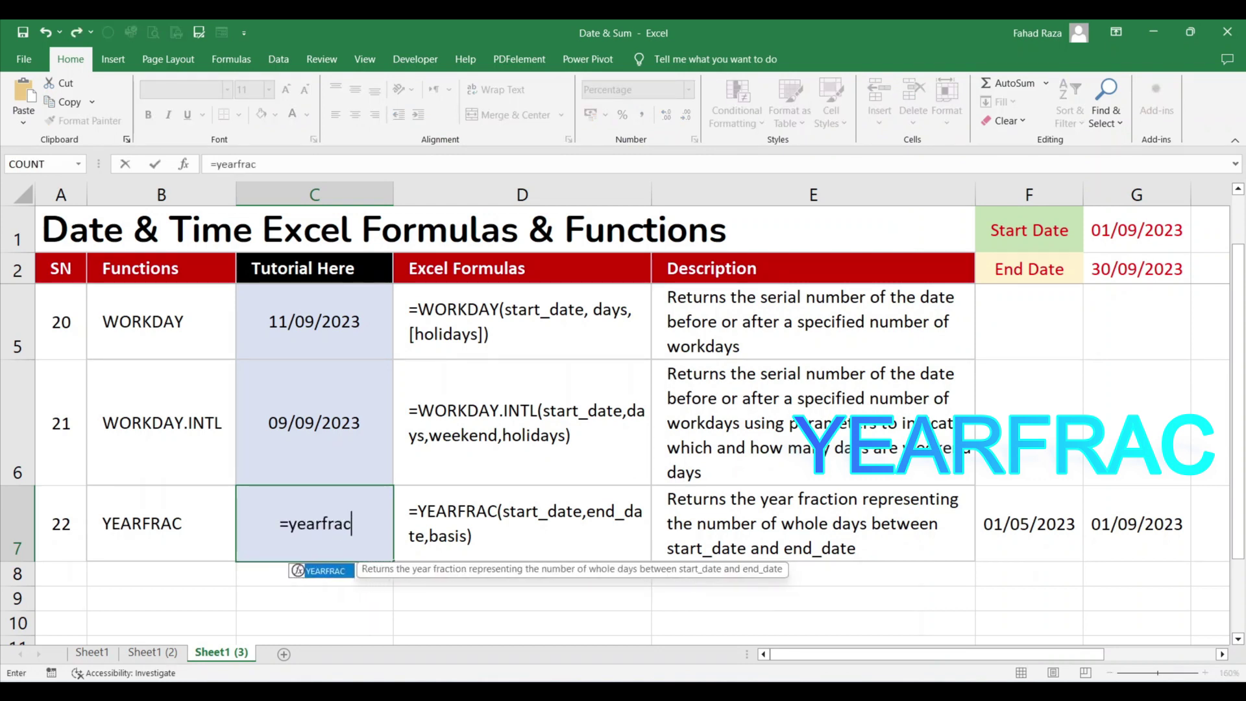
text(()
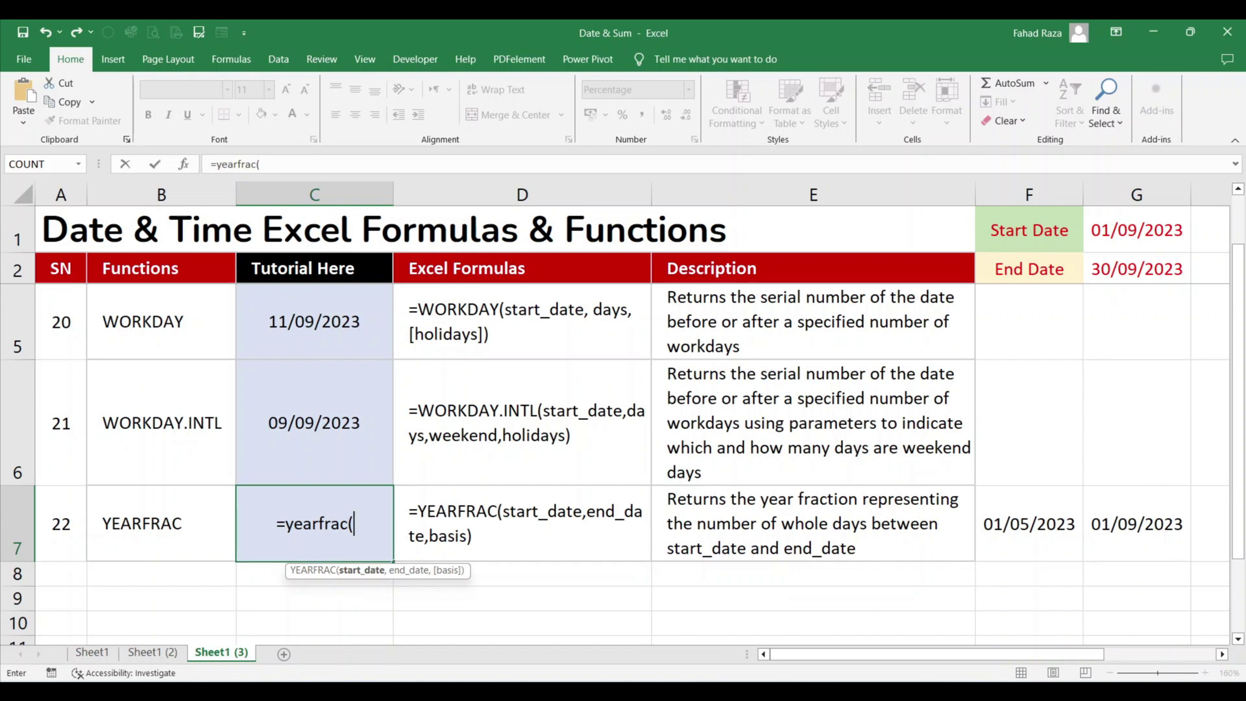
click(1029, 523)
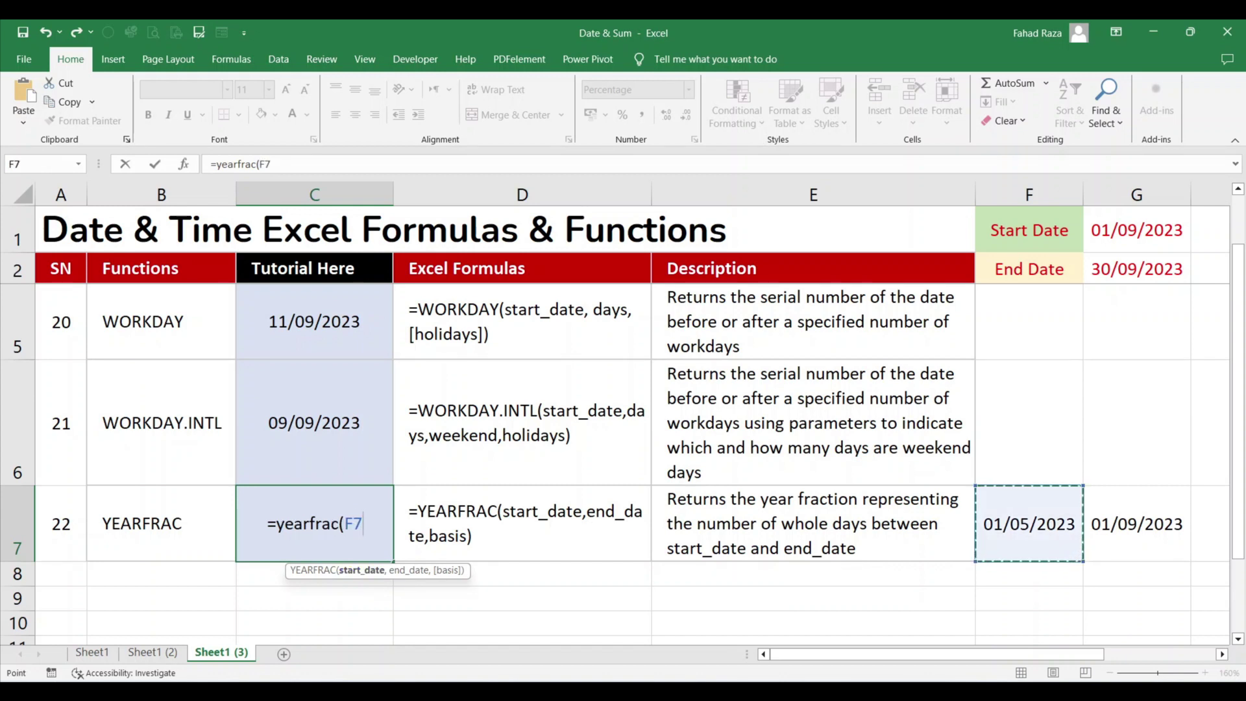
text(,)
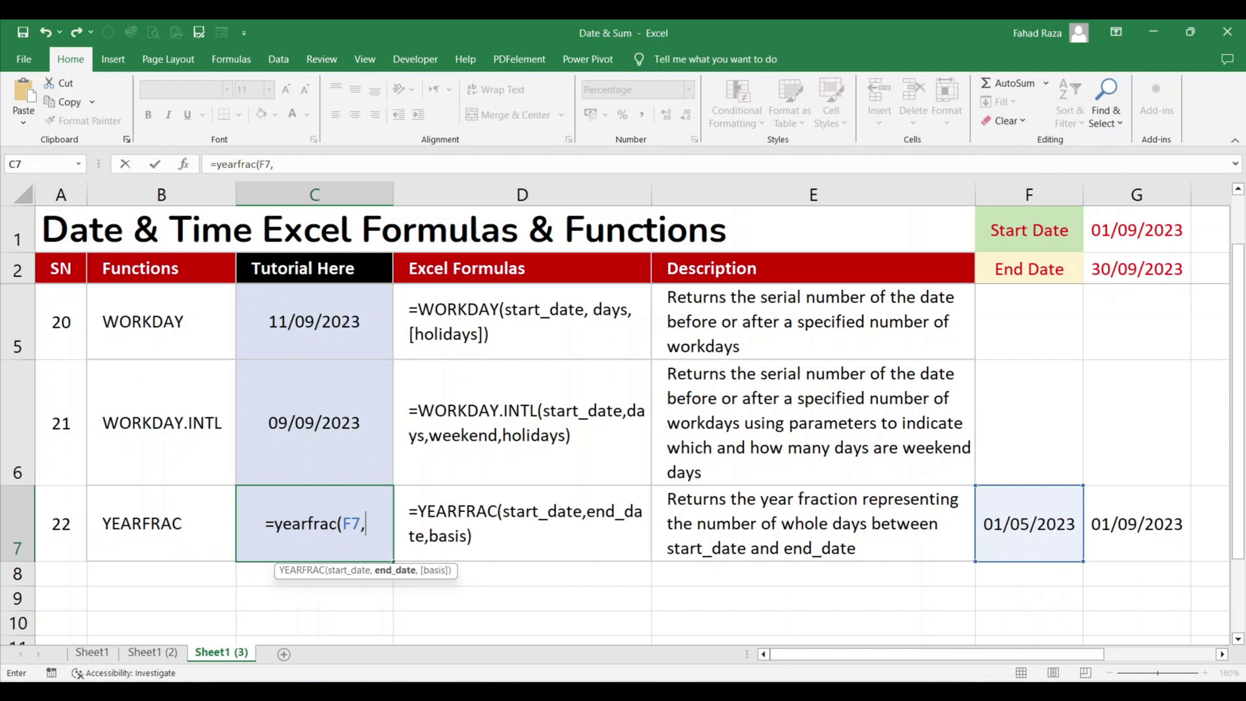
click(1136, 524)
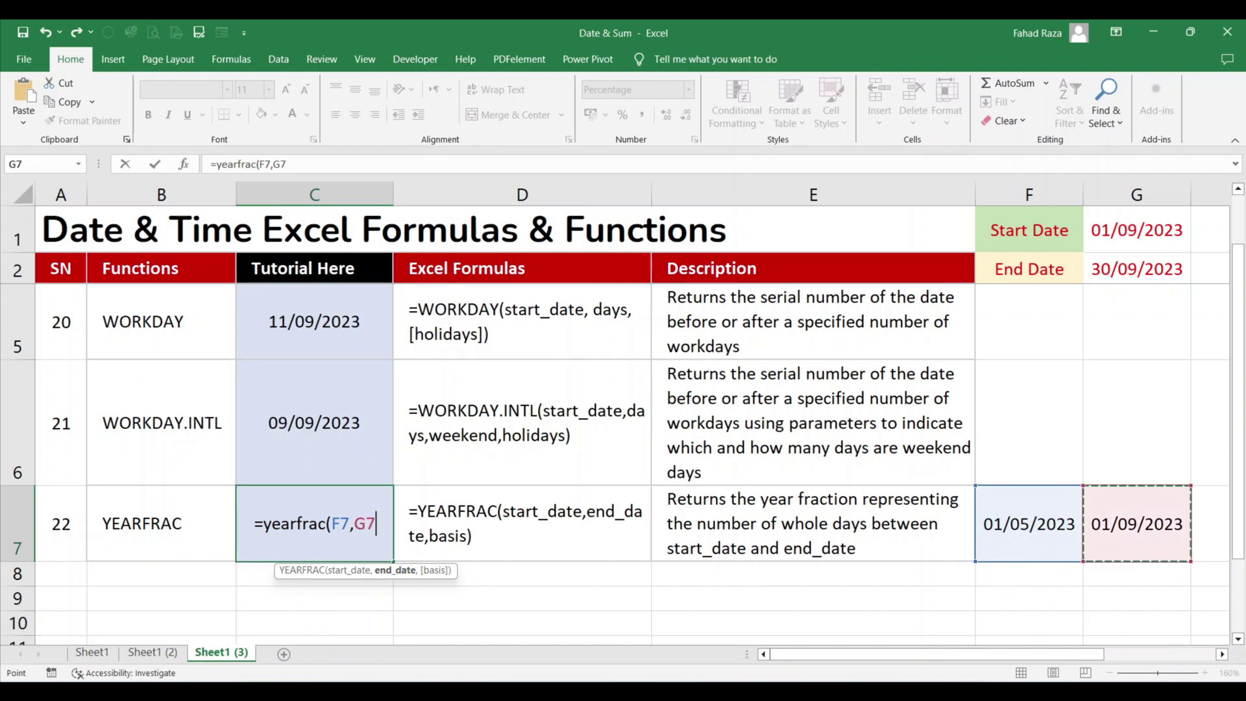
text(,)
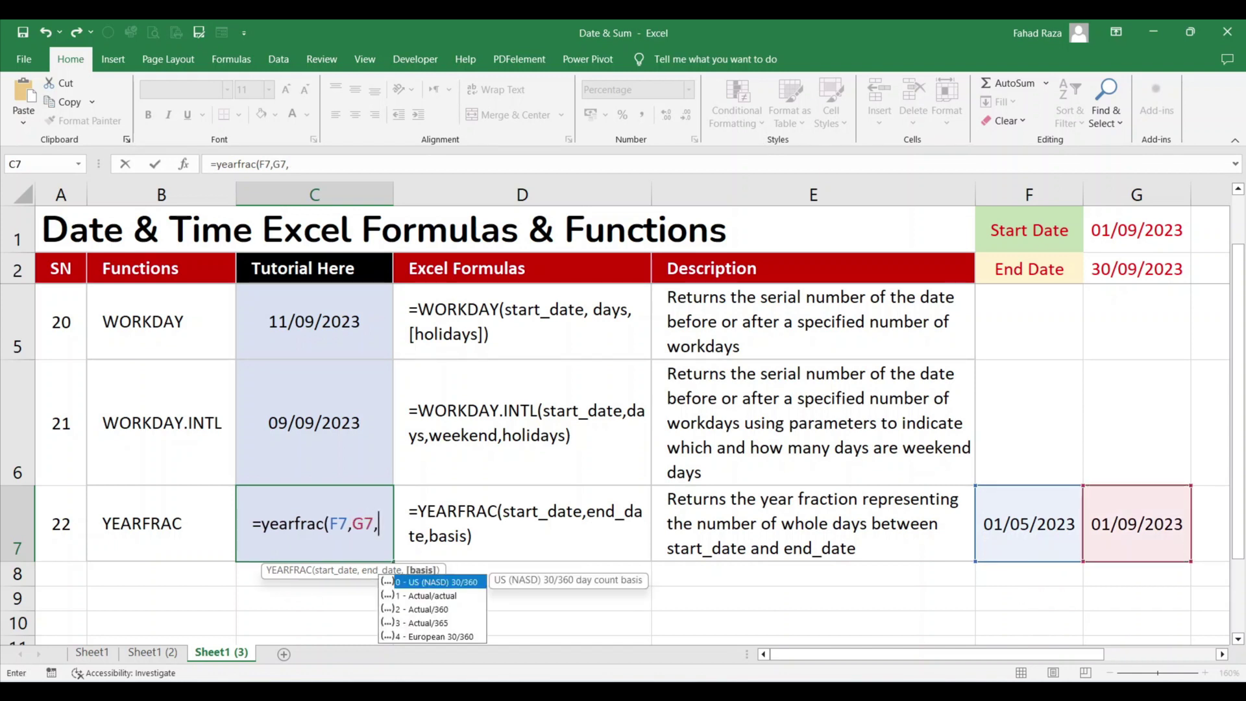
text(1))
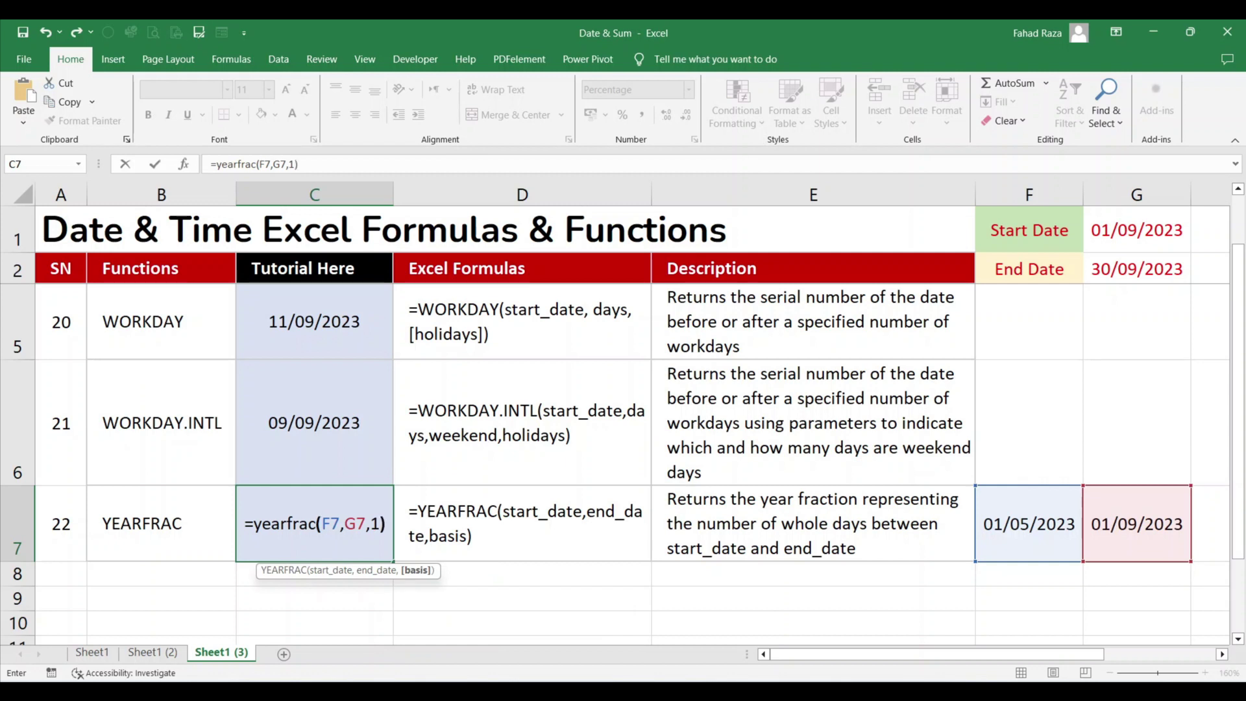
key(Return)
key(Up)
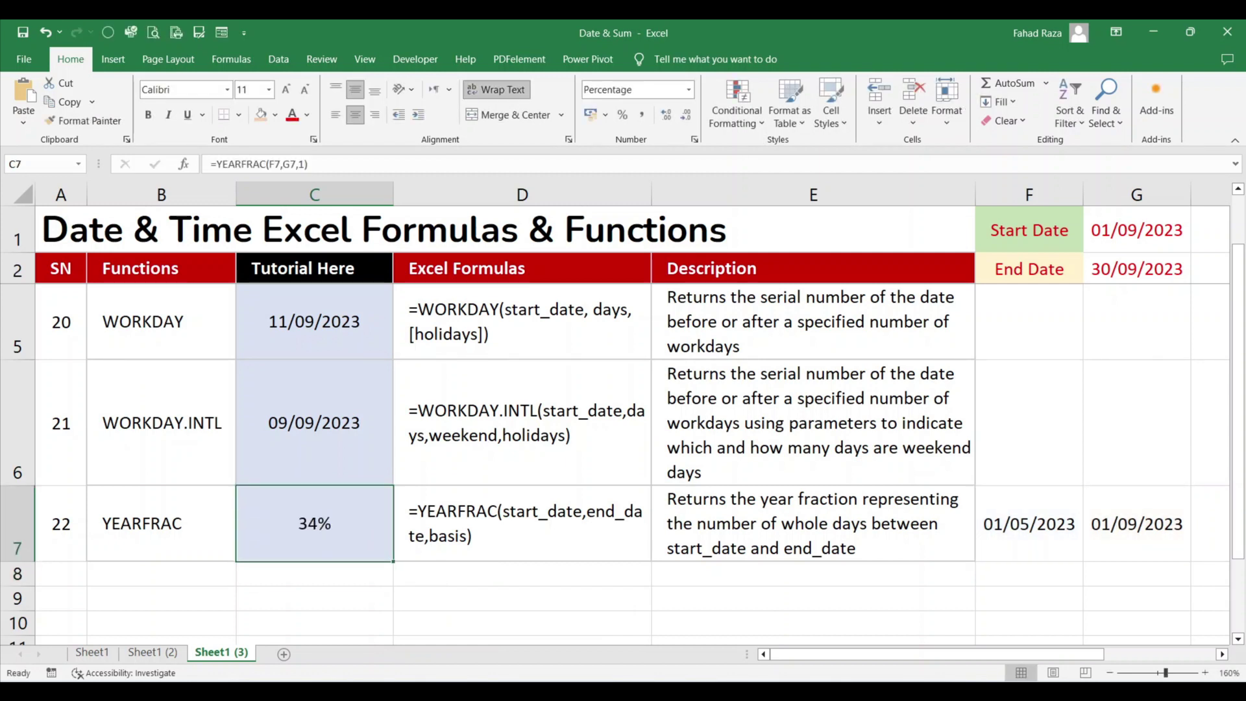
Format the YEARFRAC result as Fraction so it displays 1/3
click(688, 90)
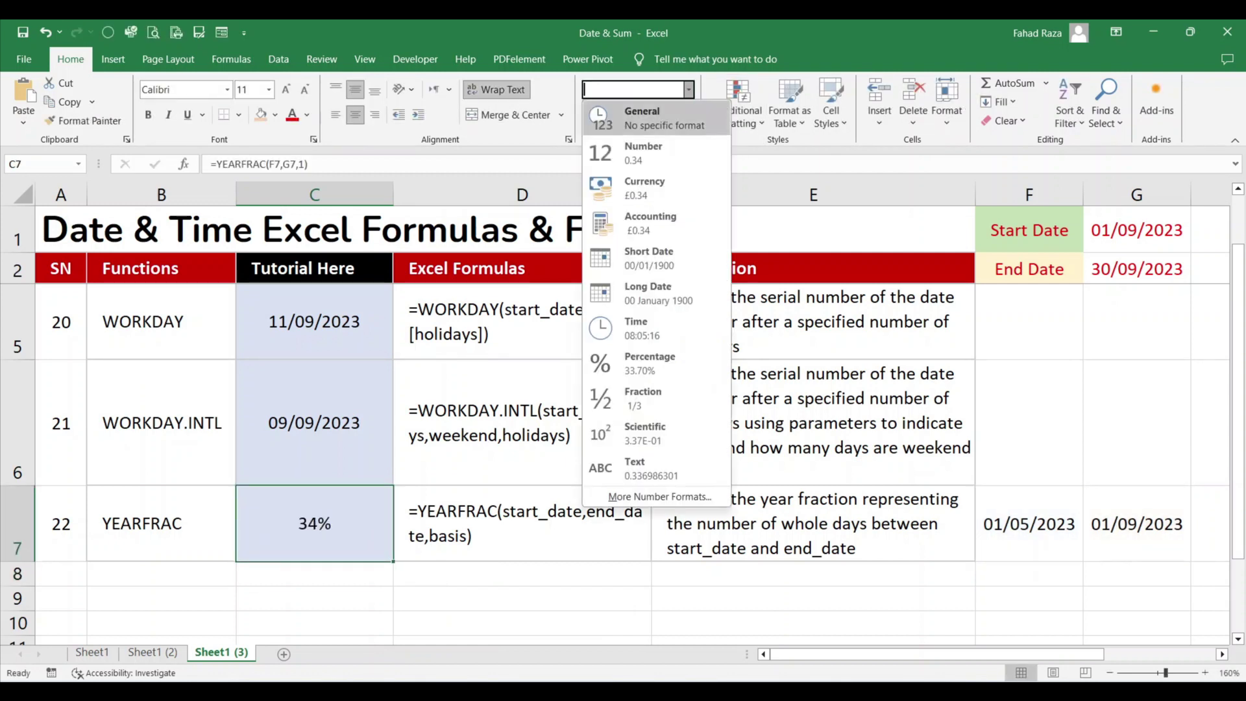
key(Down)
key(Return)
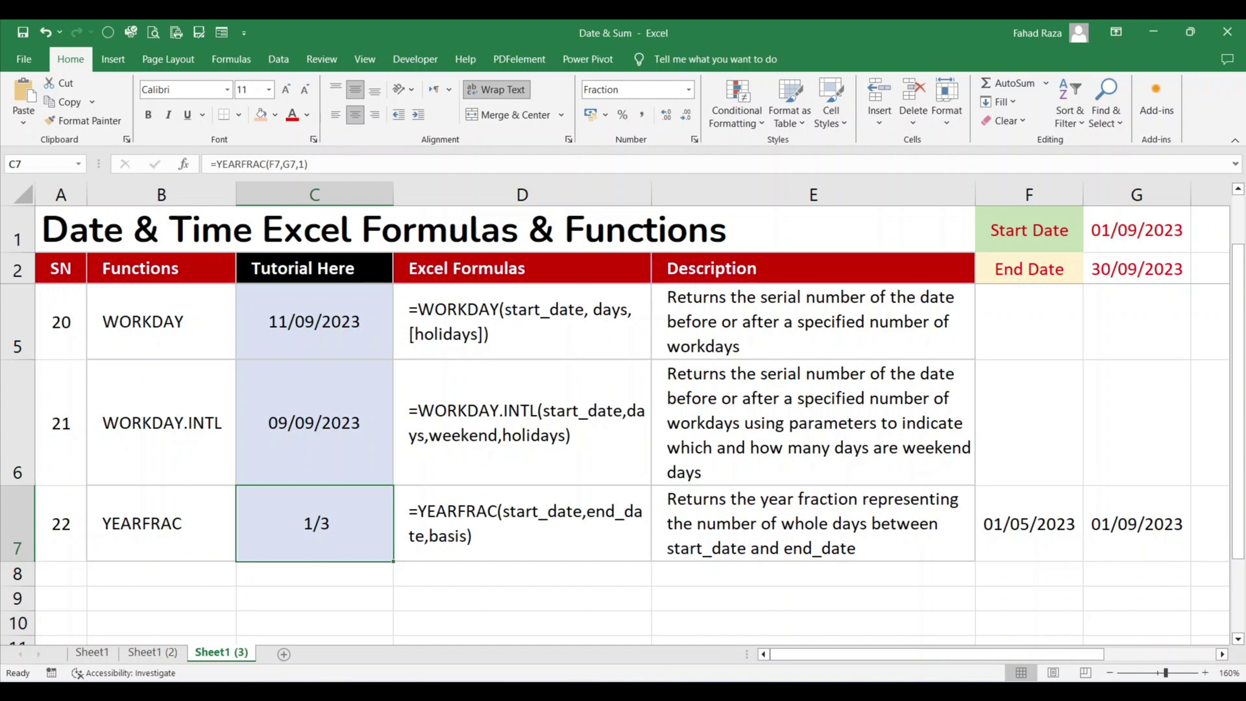
key(alt+Tab)
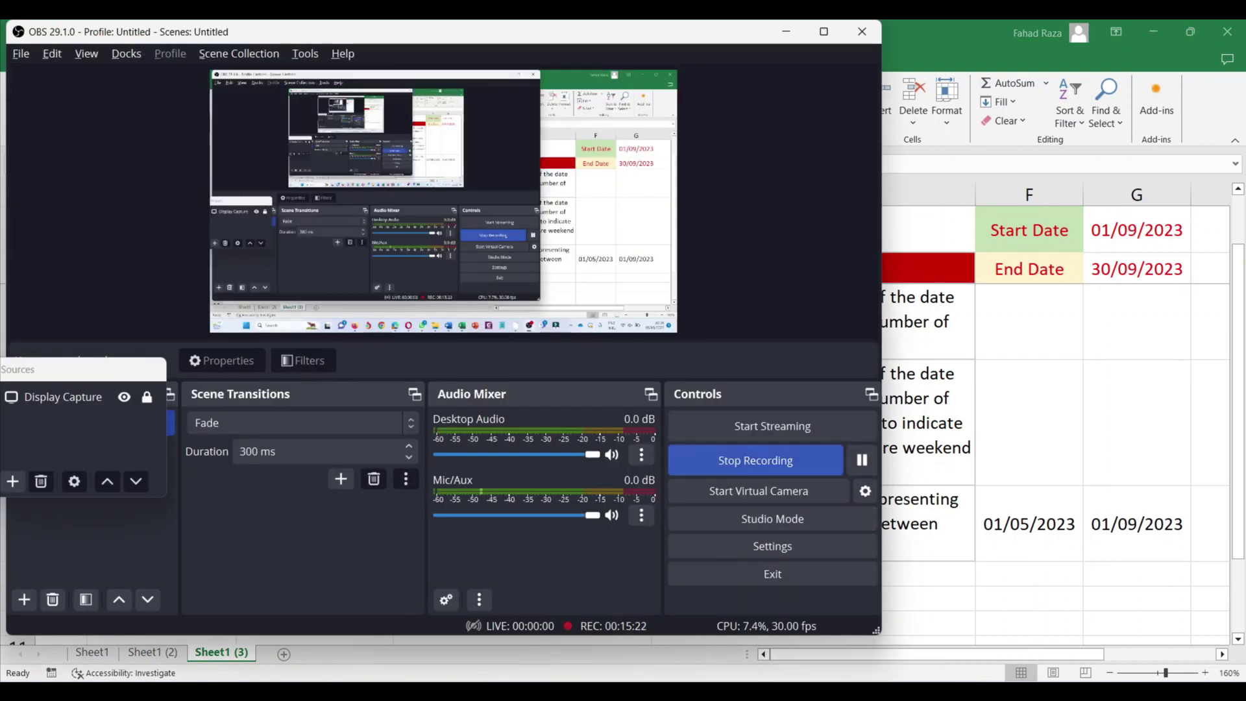